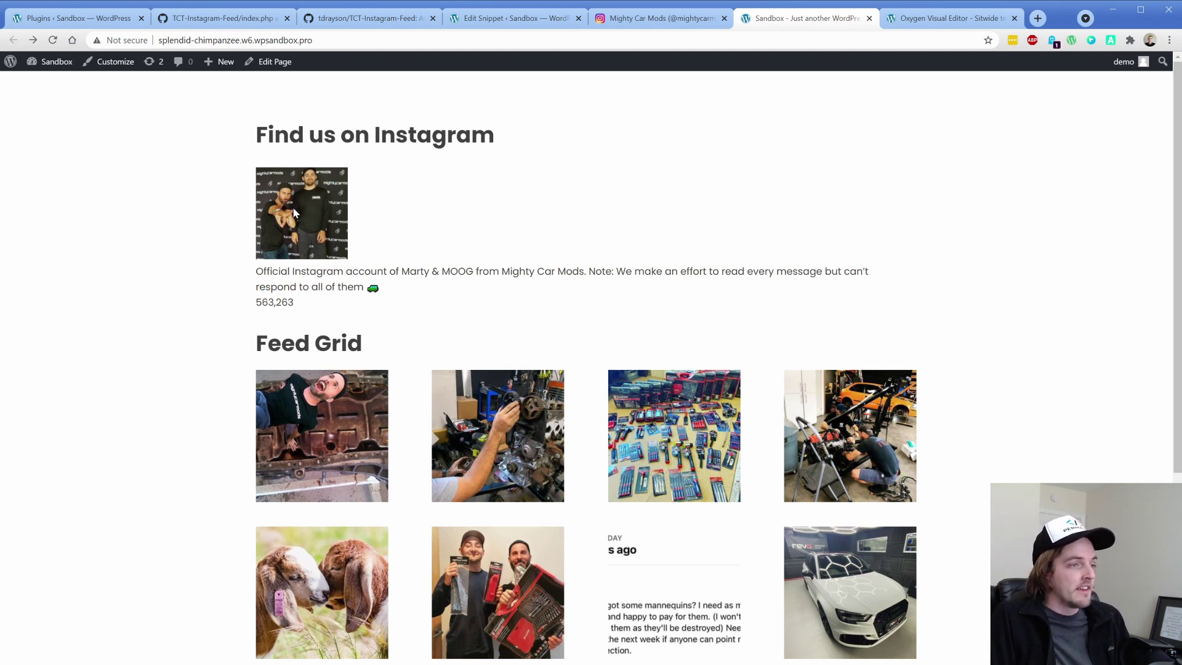
Check the live Instagram block's 563,263 follower count and scroll through the Feed Grid and Feed Slider.
double_click(269, 308)
left_click(240, 323)
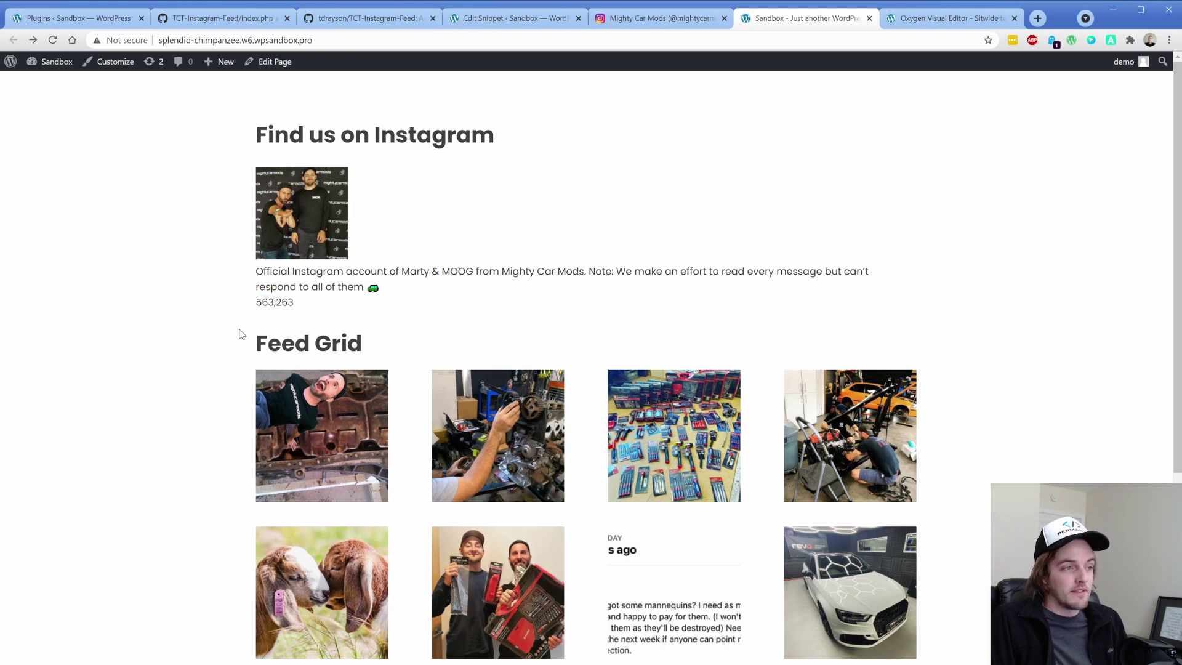
scroll(240, 333, "down", 3)
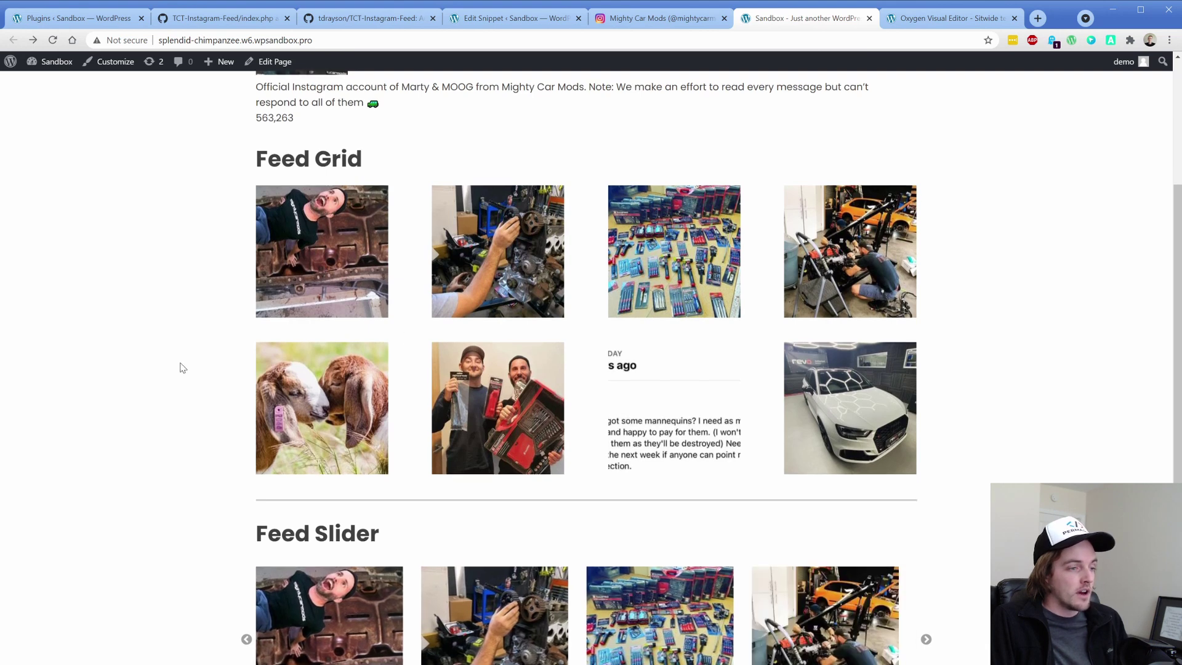
scroll(182, 367, "down", 2)
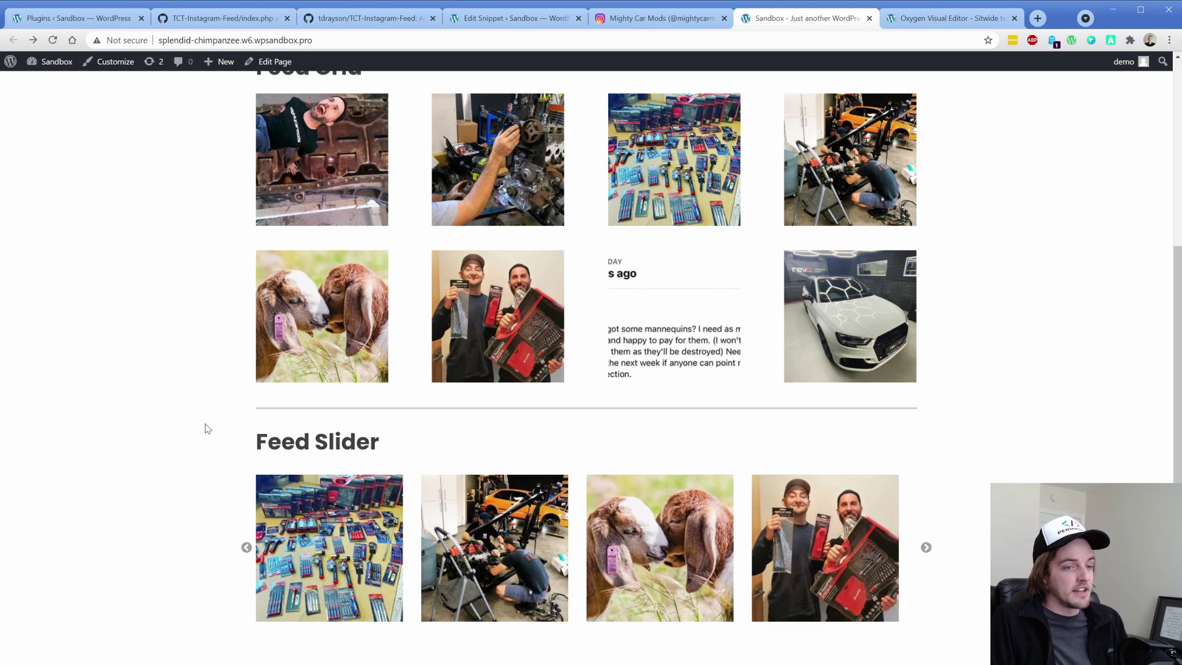
scroll(208, 295, "up", 4)
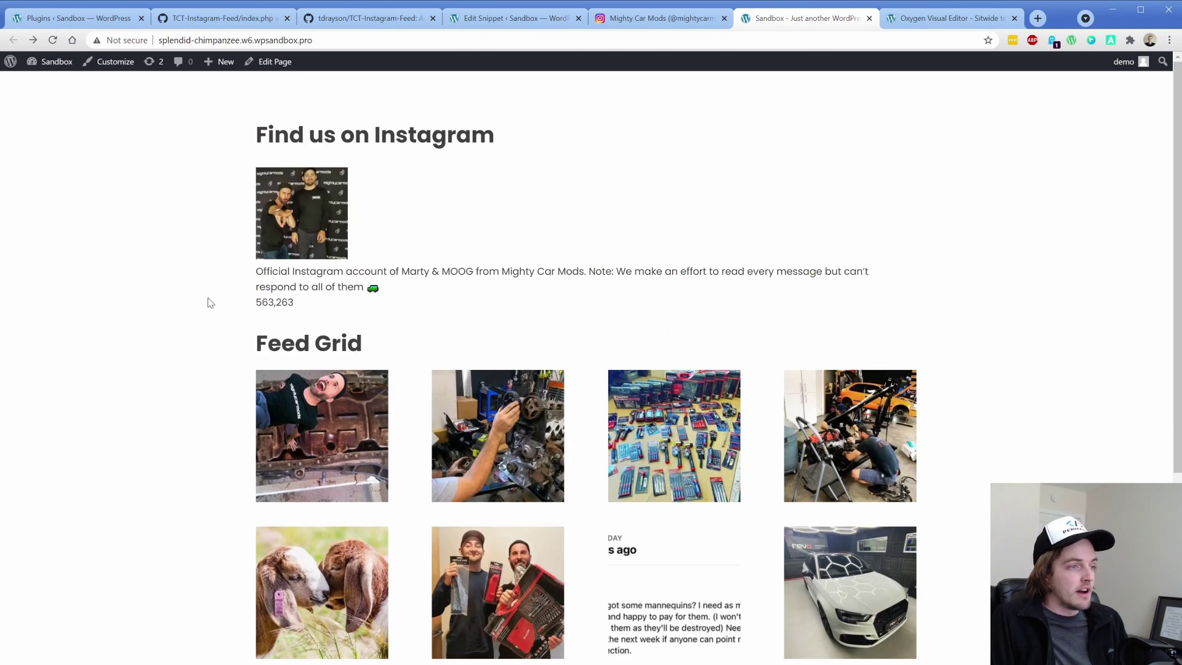
Switch to the source Instagram profile showing 950 posts and 563k followers.
left_click(658, 19)
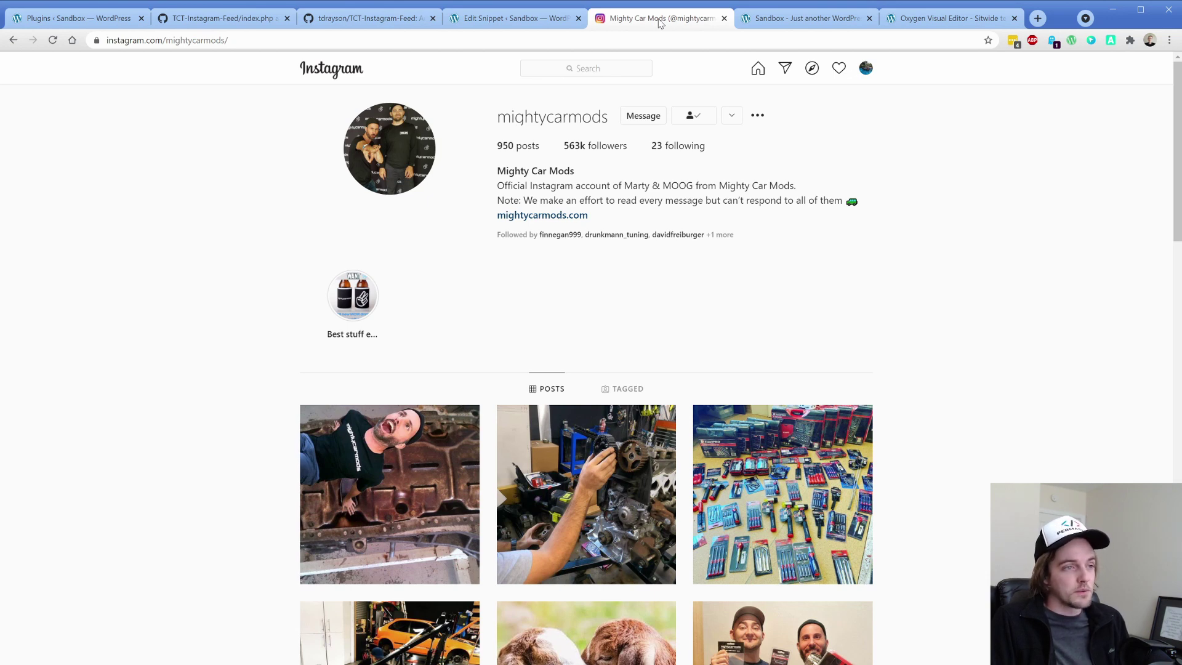
left_click(913, 26)
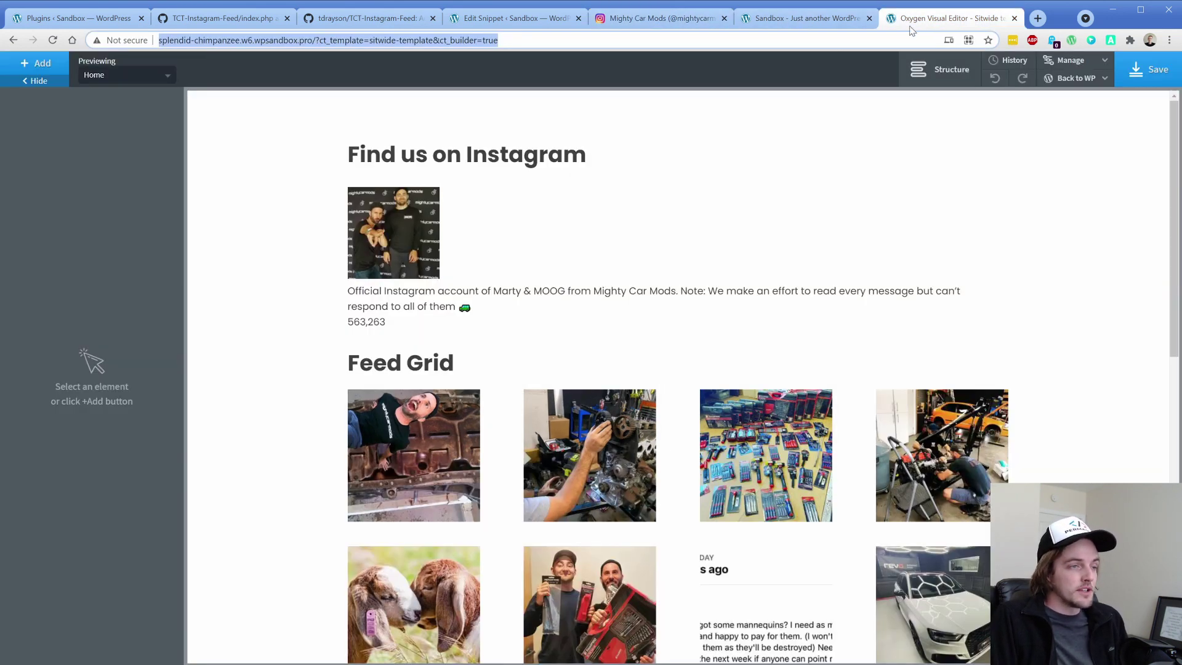
left_click(480, 153)
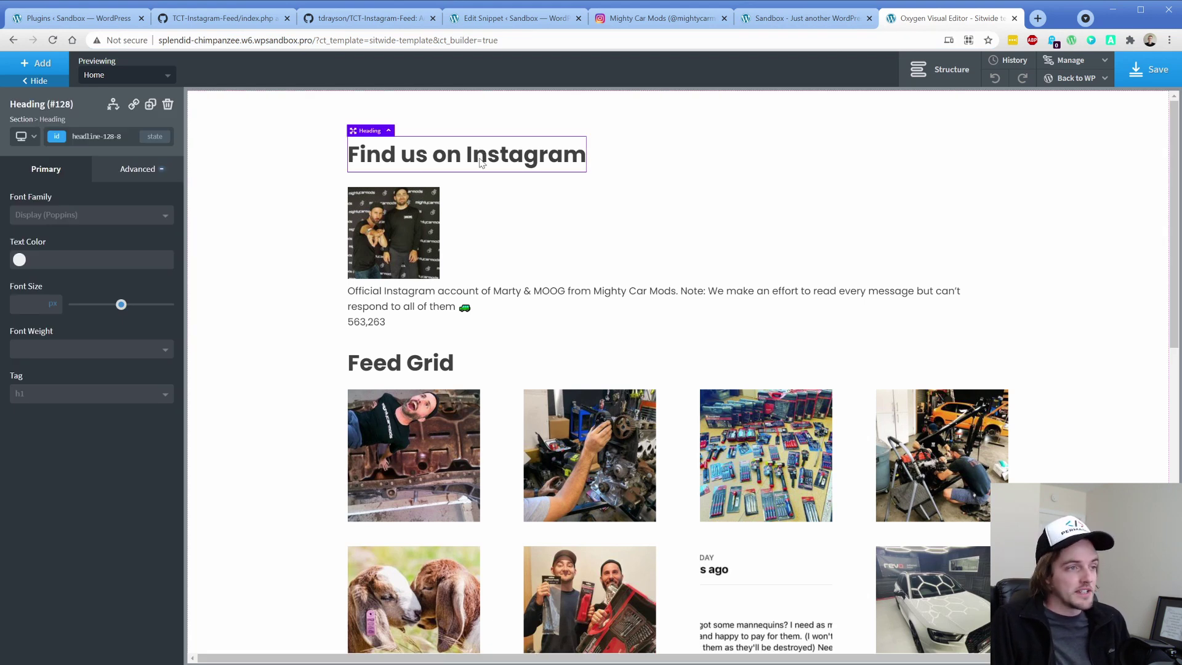
left_click(399, 213)
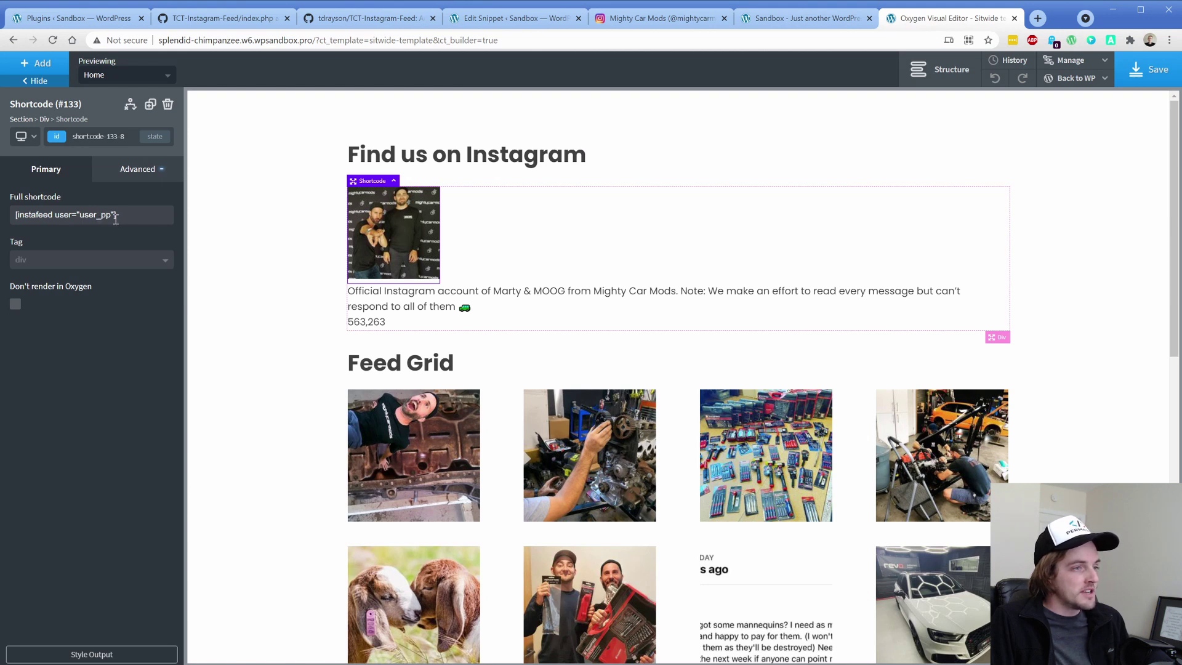
type("_hd")
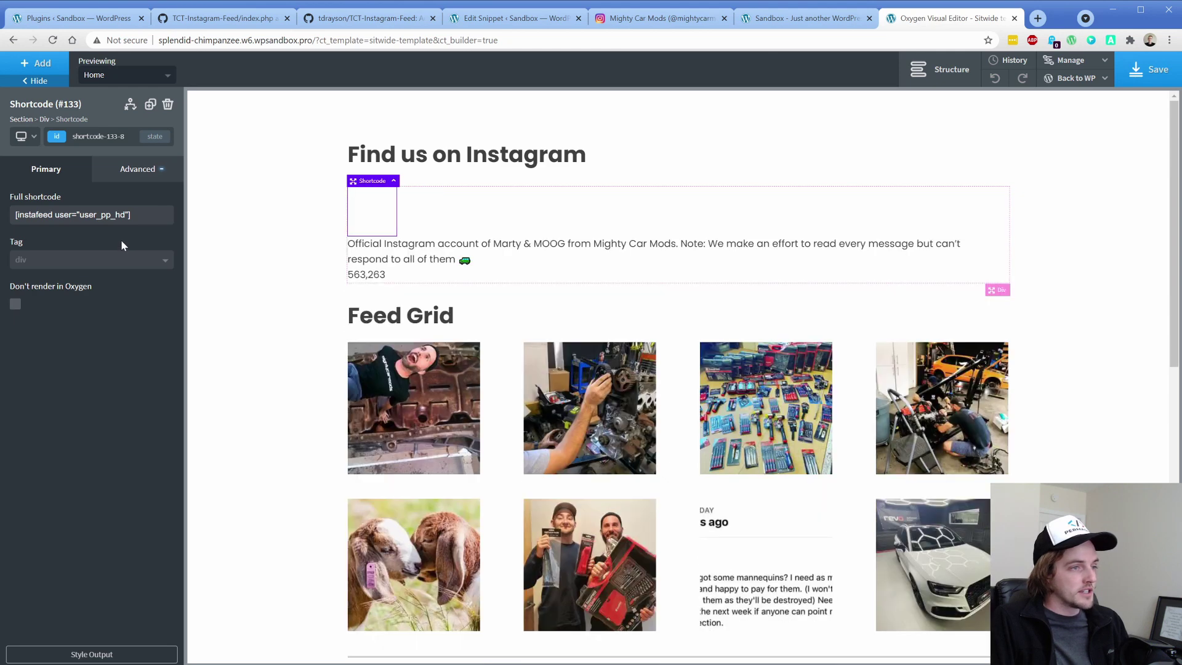
left_click(16, 304)
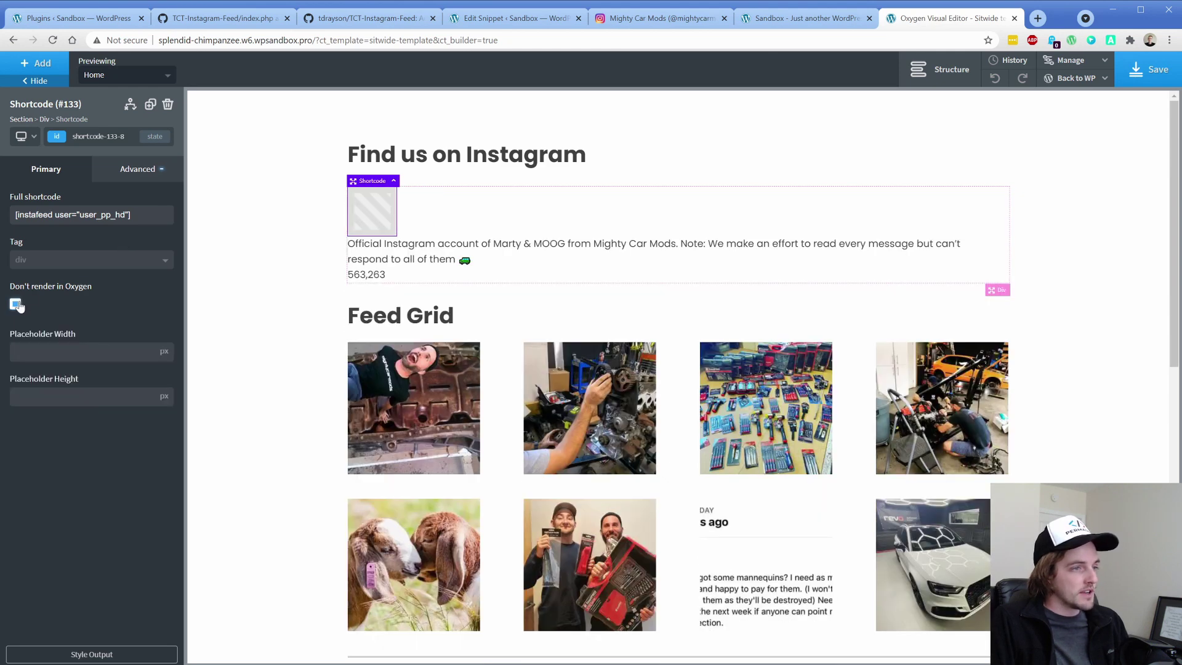
left_click(16, 303)
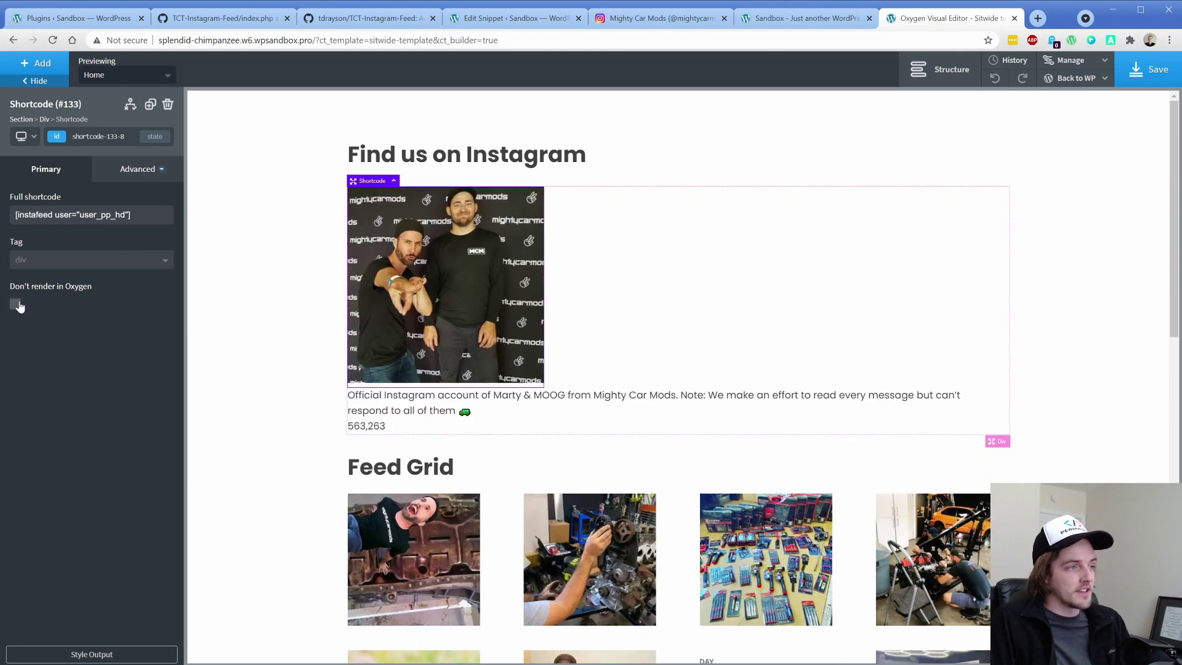
left_click(126, 214)
key("BackSpace")
key("BackSpace")
key("BackSpace")
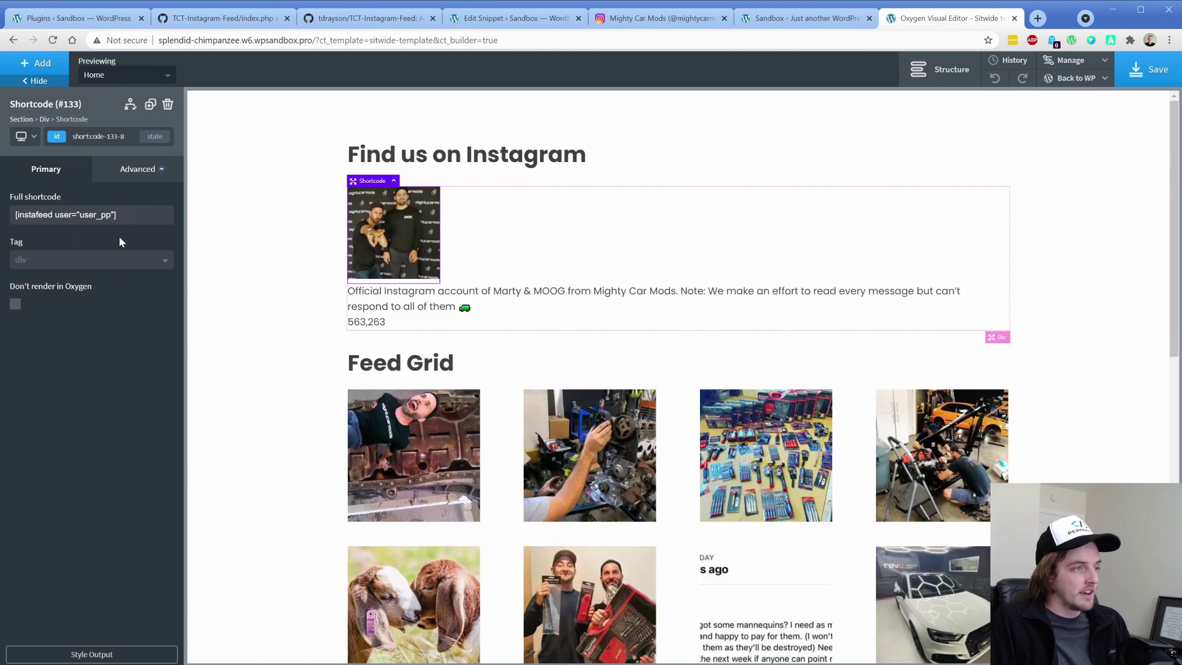
left_click(369, 250)
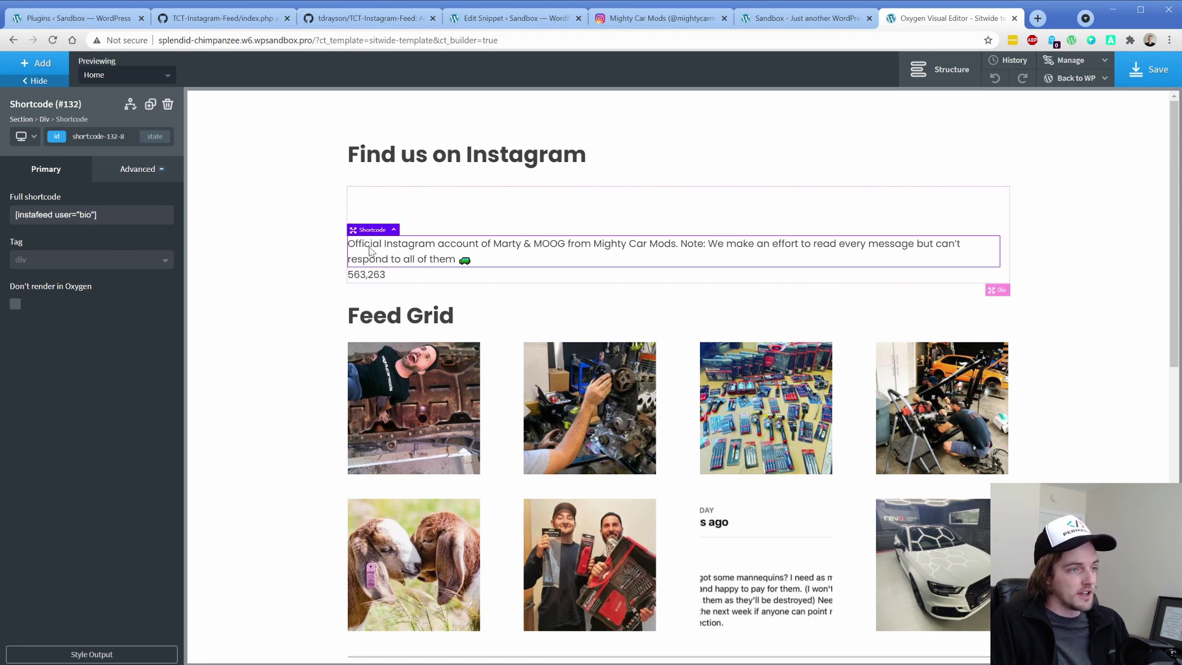
left_click(381, 212)
left_click(15, 305)
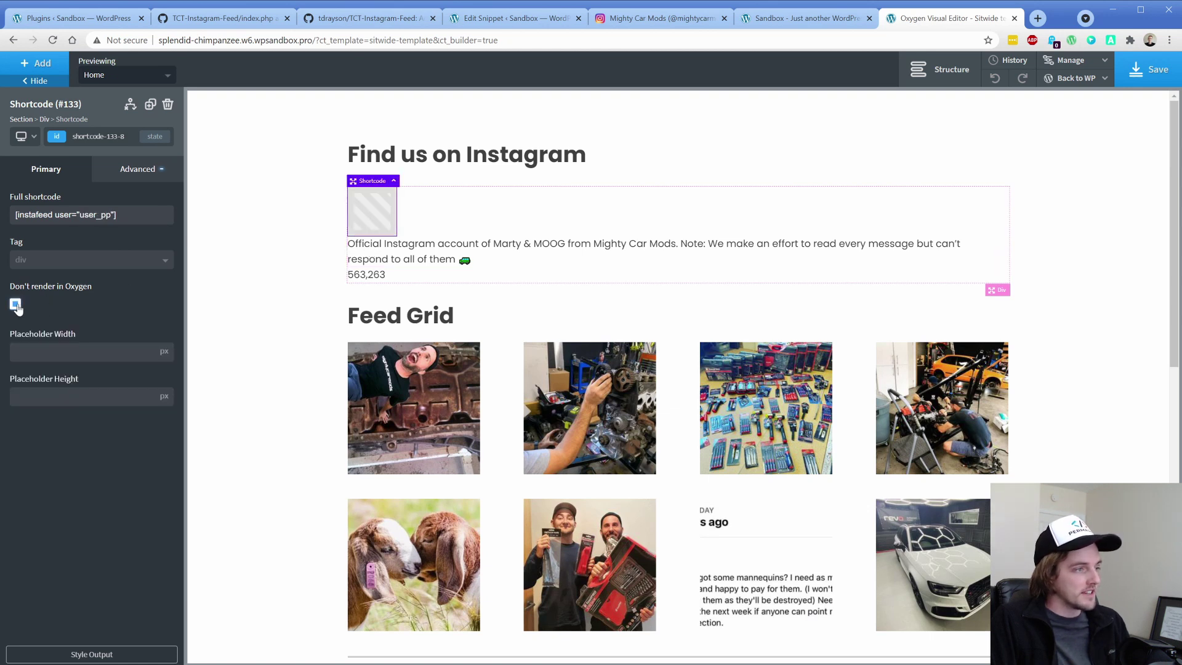
left_click(16, 304)
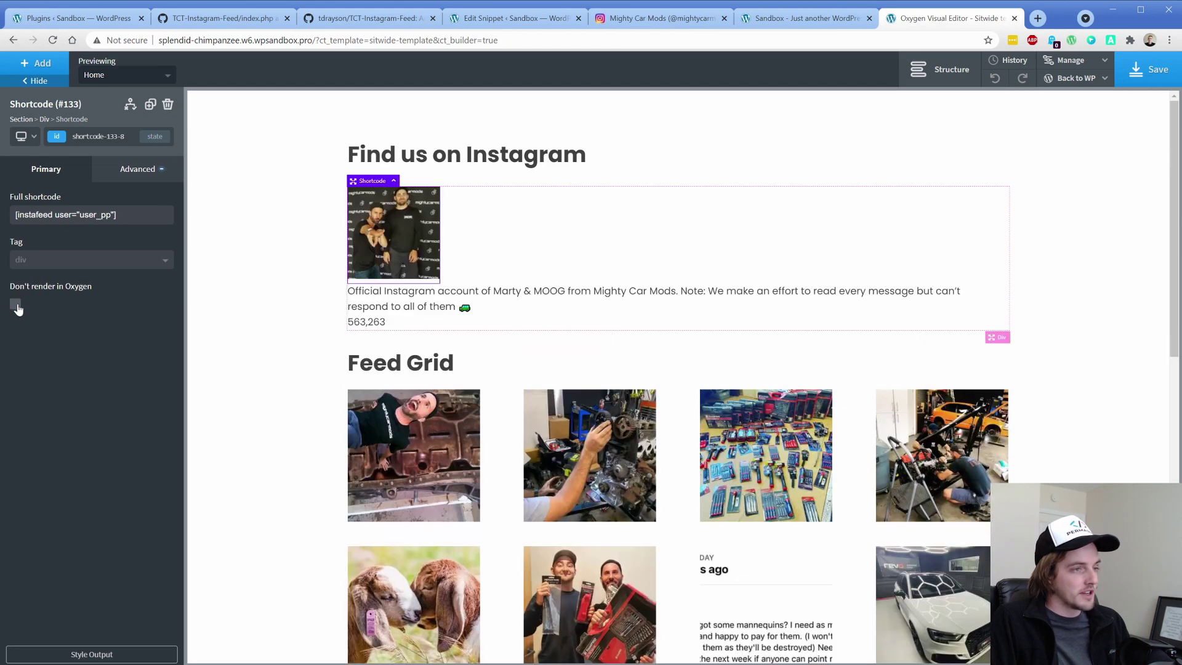
left_click(362, 324)
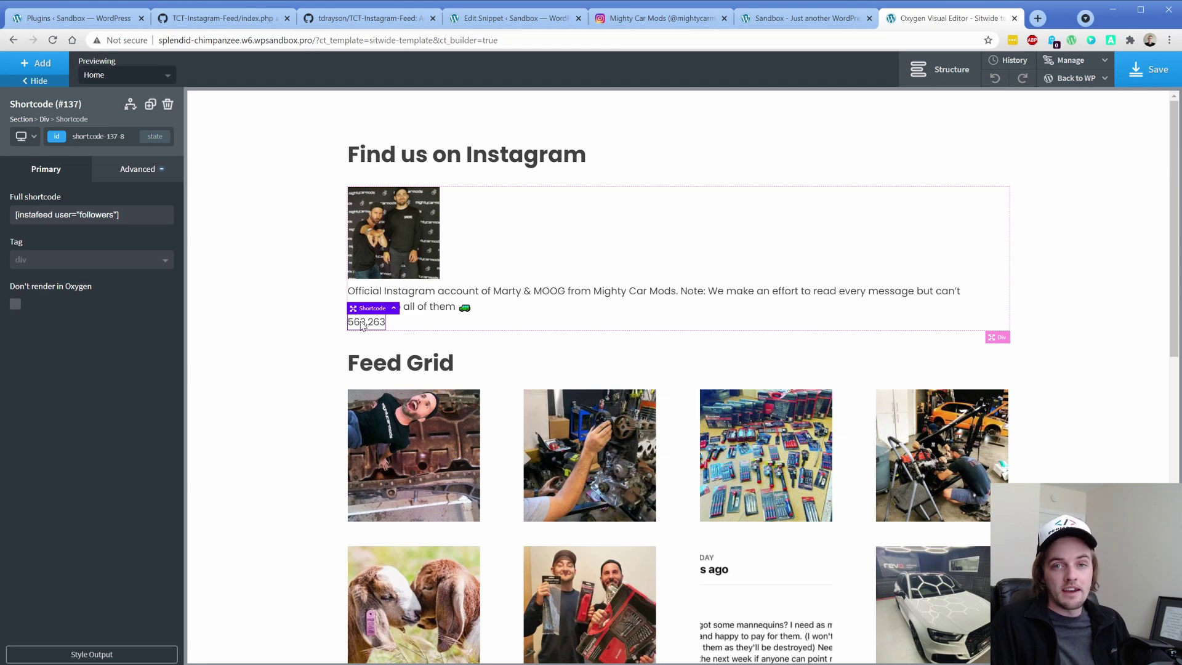
left_click(650, 20)
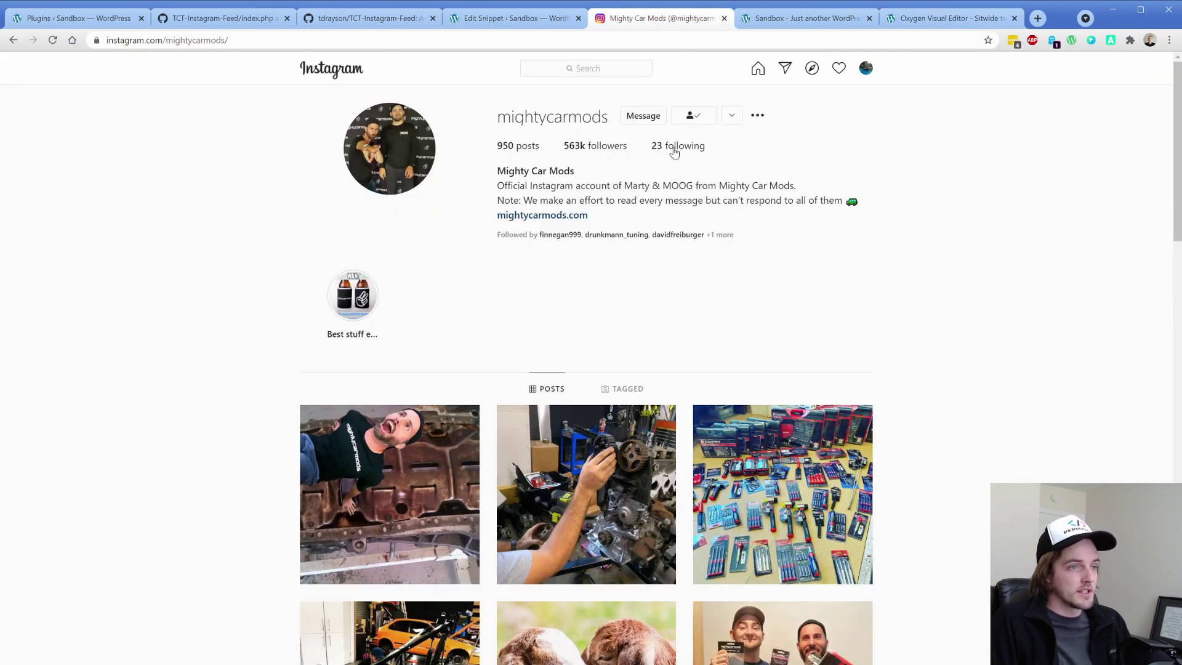
left_click(904, 24)
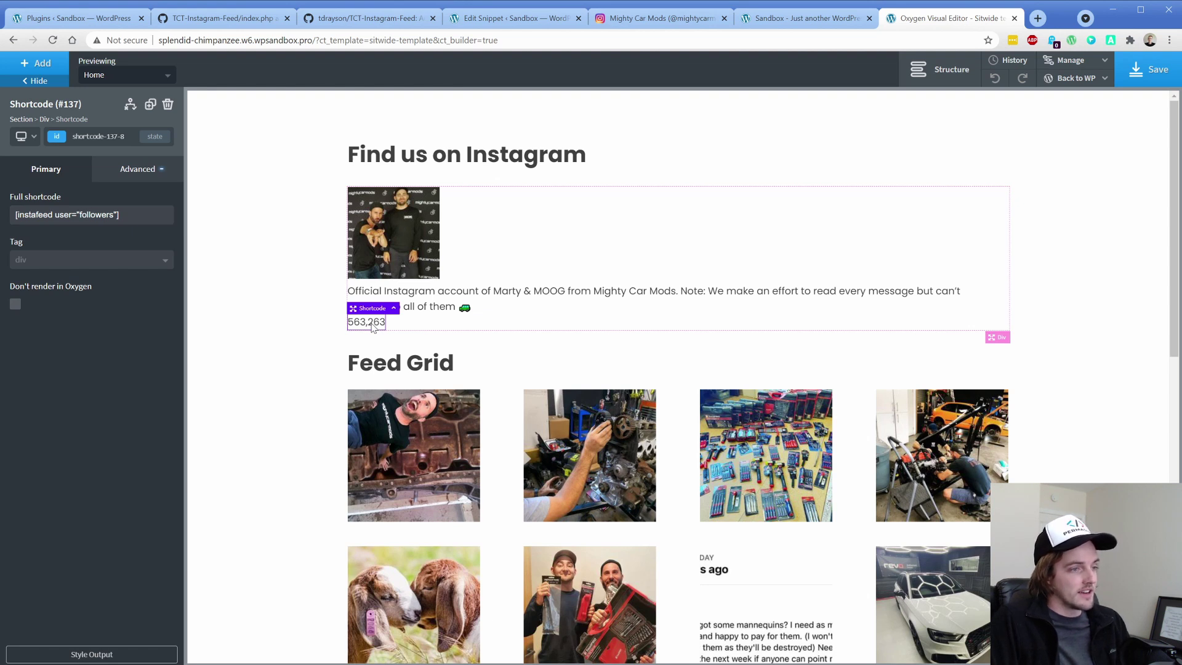
left_click(375, 407)
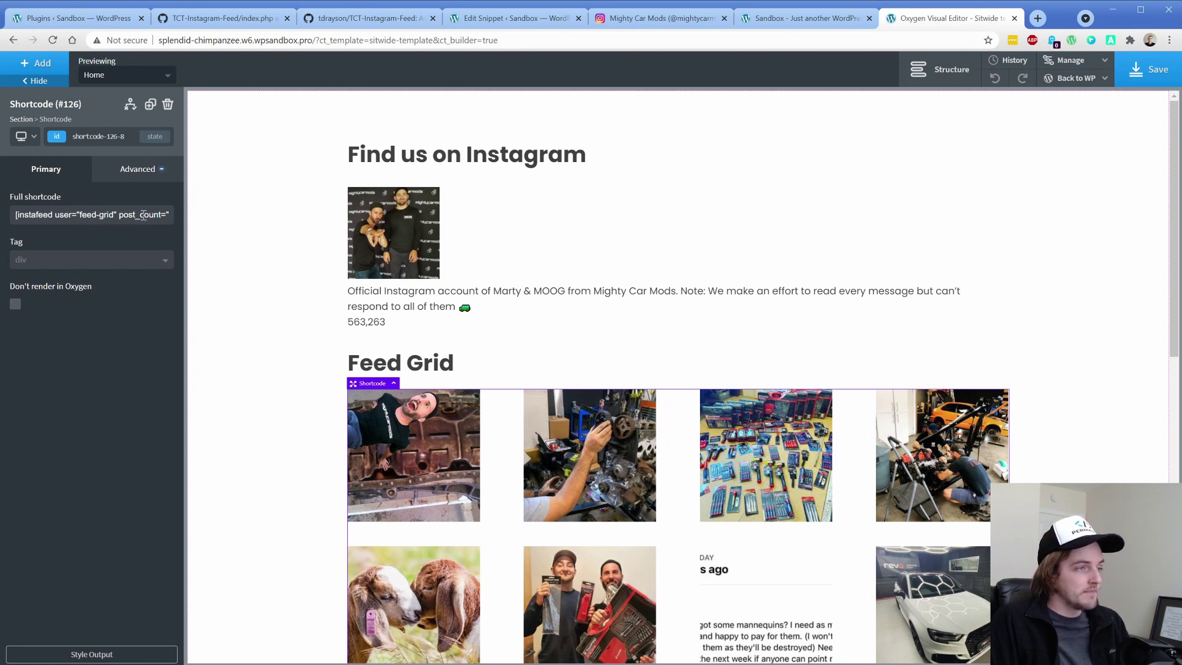
left_click_drag(147, 216, 183, 219)
left_click(164, 215)
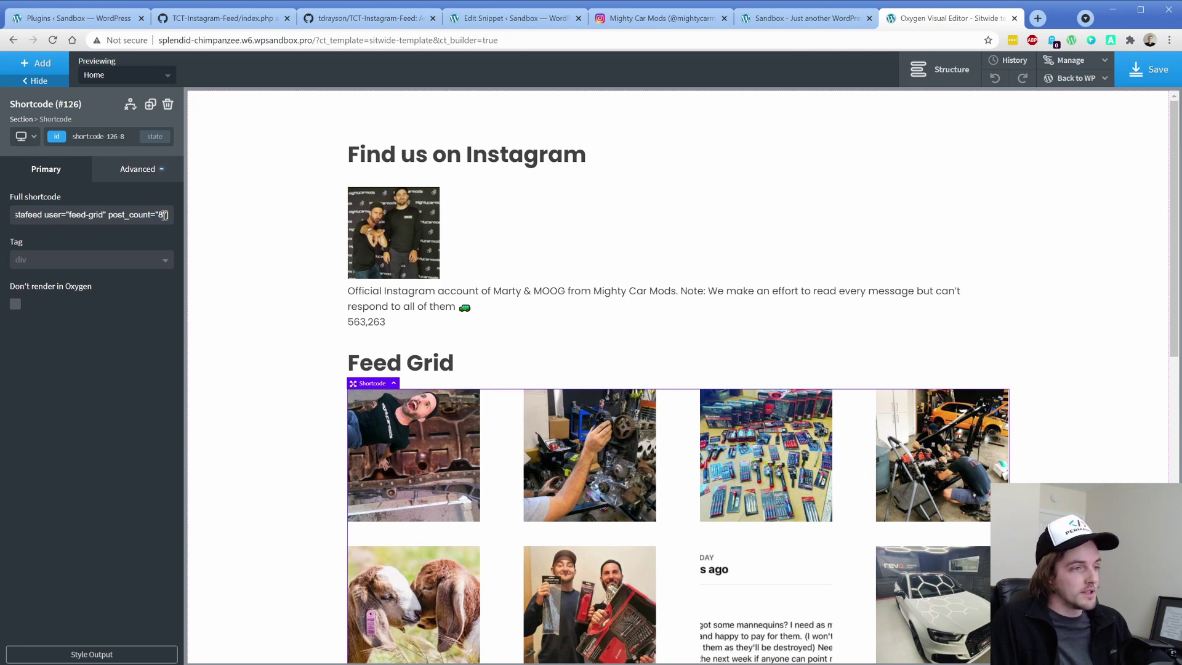
scroll(303, 351, "down", 9)
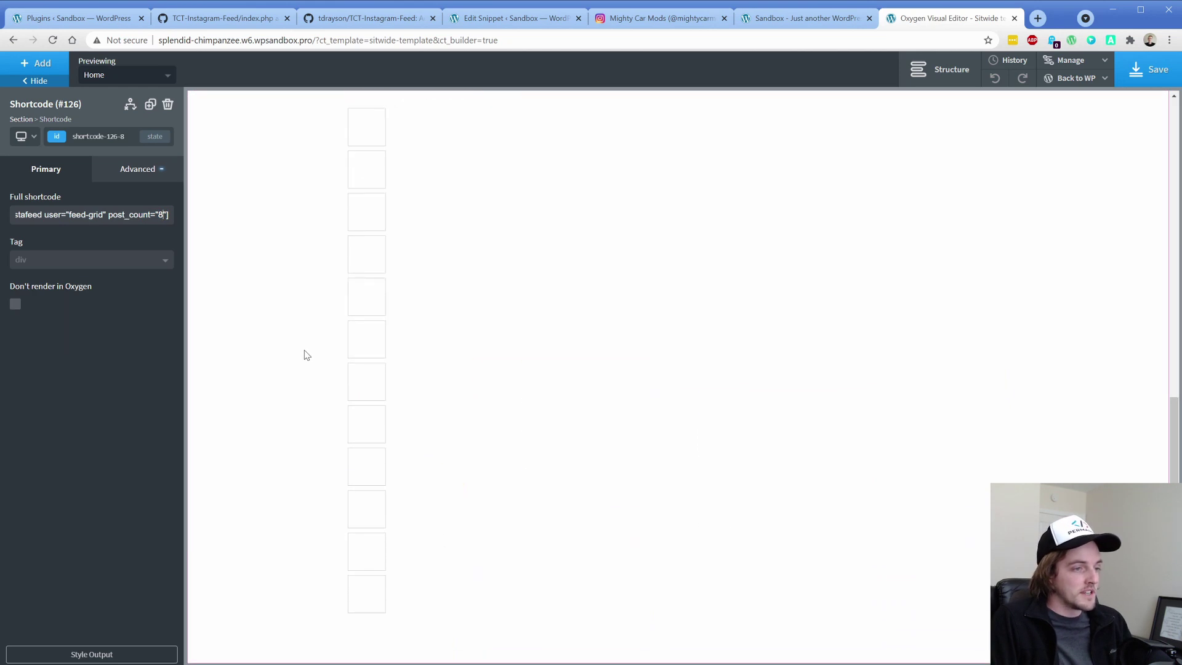
left_click(423, 313)
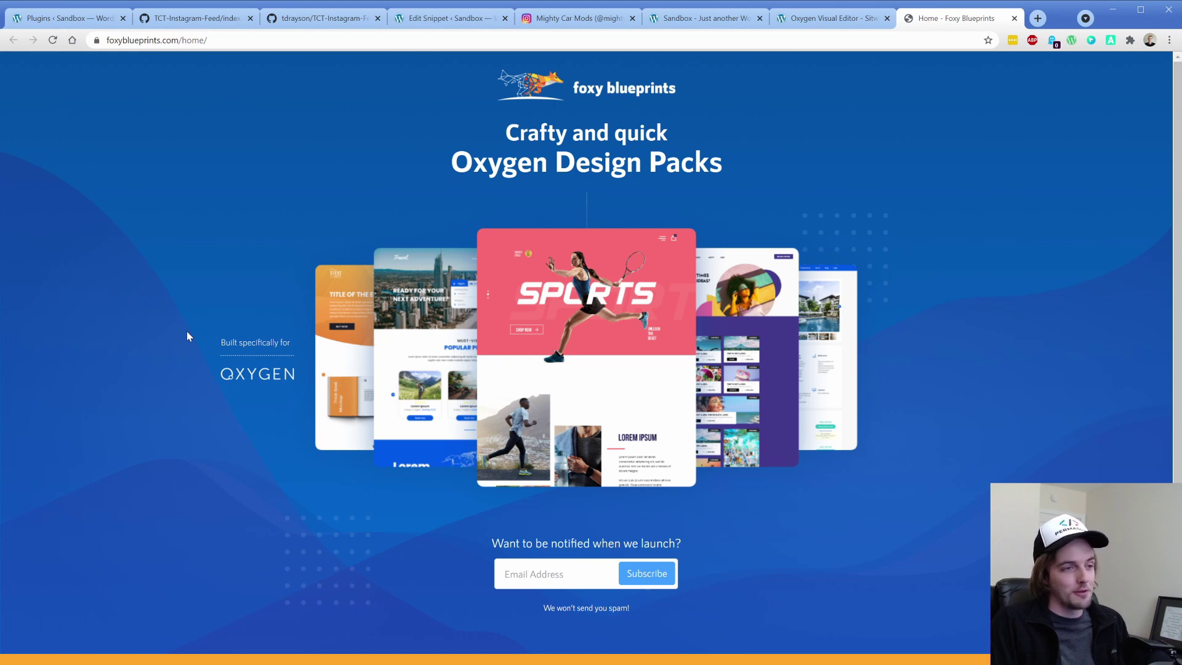
Close the Foxy Blueprints page and mark the GitHub index.php code from line 3 to the end.
key("ctrl+w")
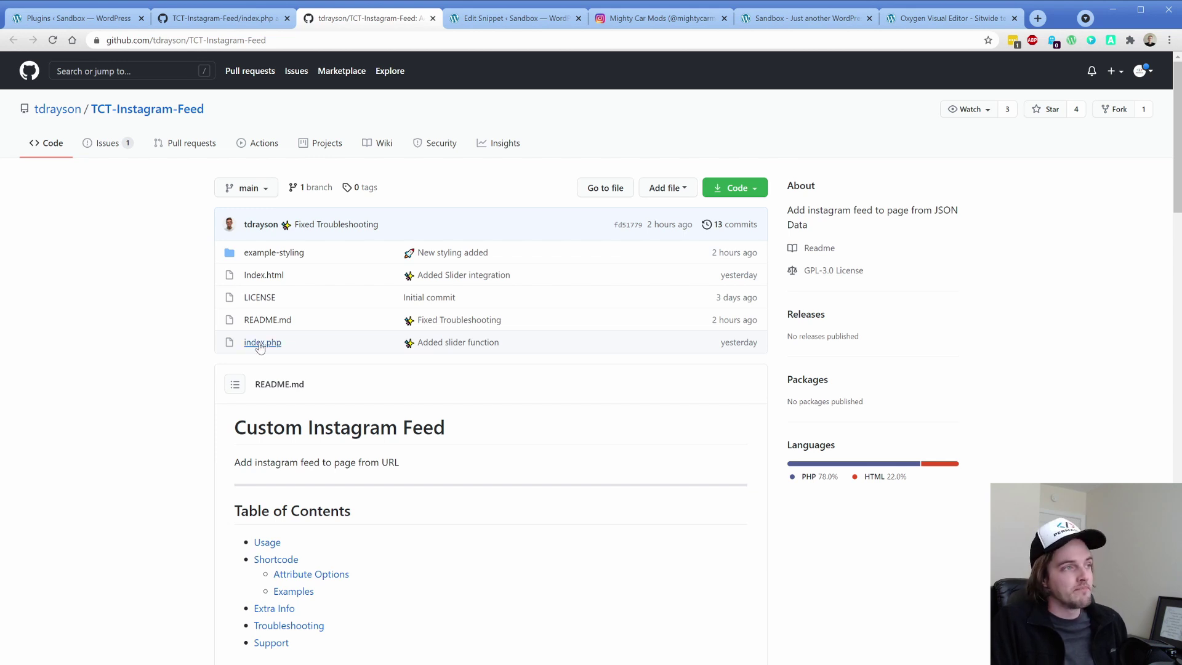
left_click(227, 18)
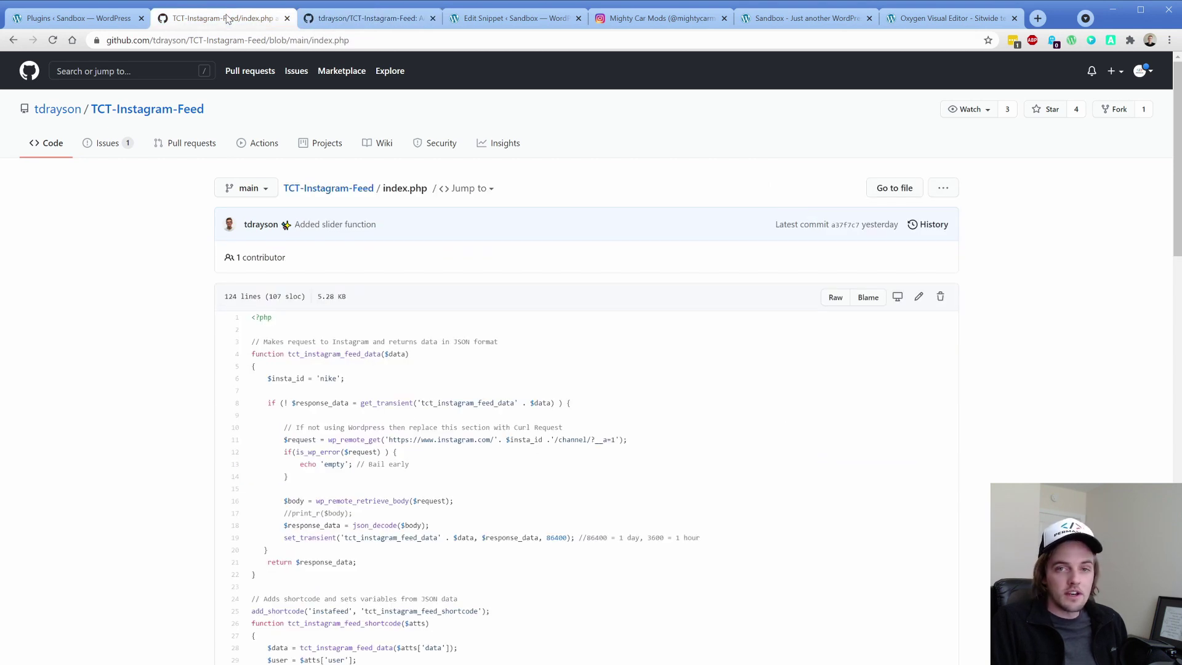
left_click_drag(251, 339, 286, 557)
triple_click(263, 319)
scroll(271, 370, "down", 3)
scroll(273, 374, "down", 17)
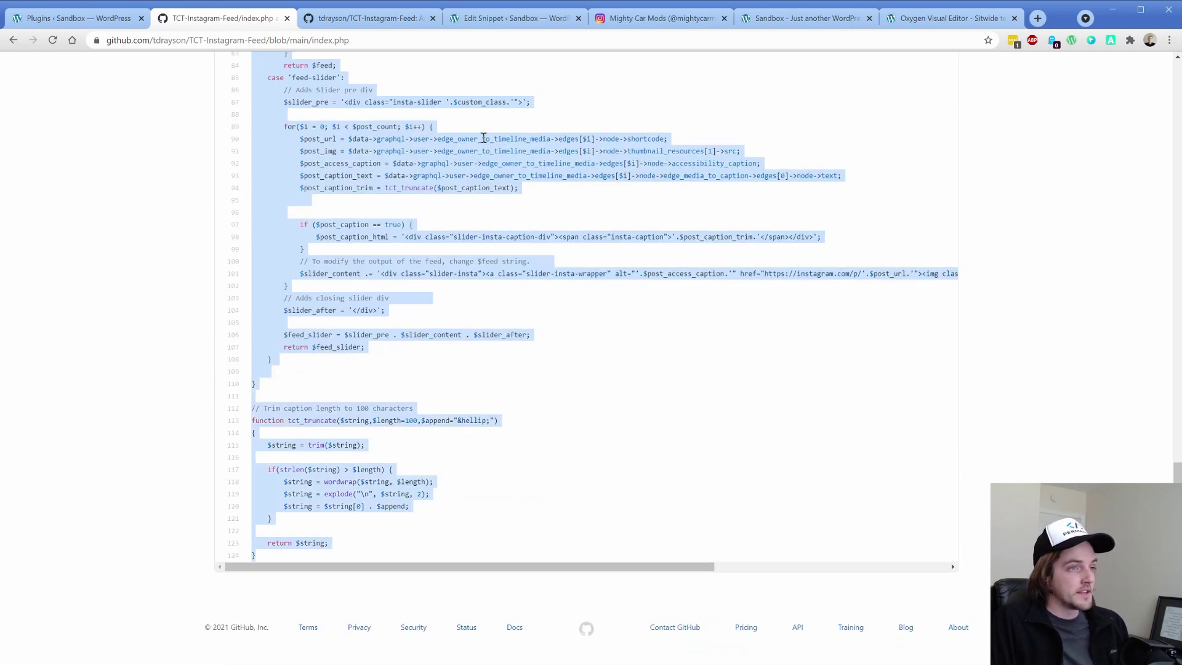
left_click(493, 25)
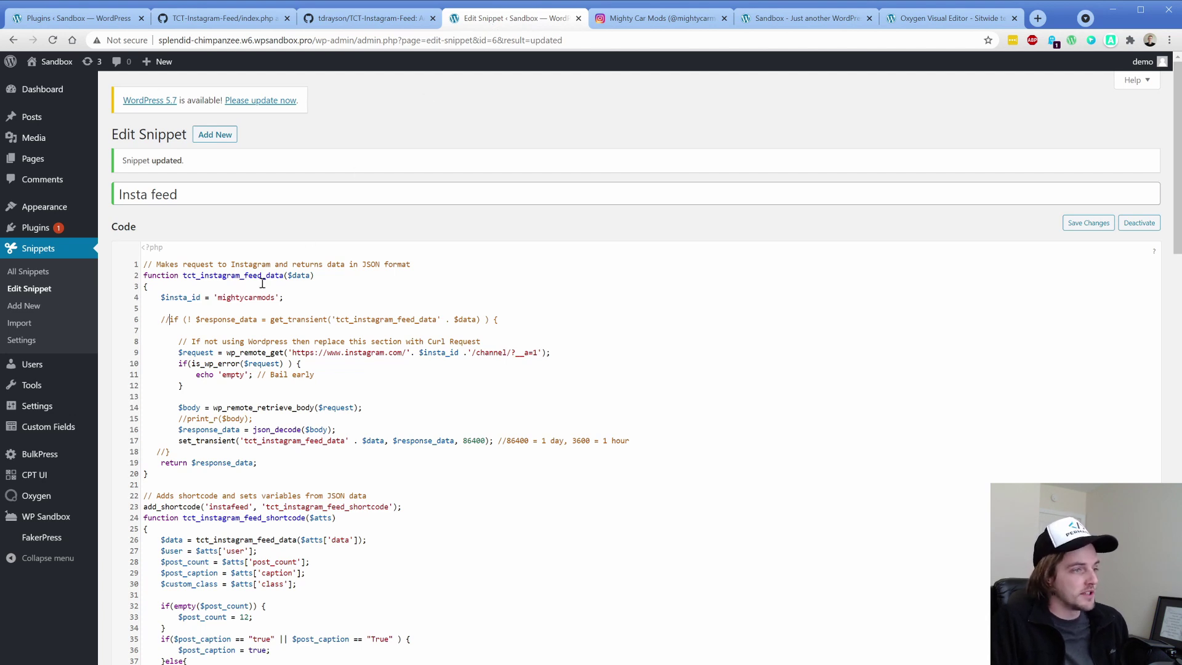
double_click(239, 298)
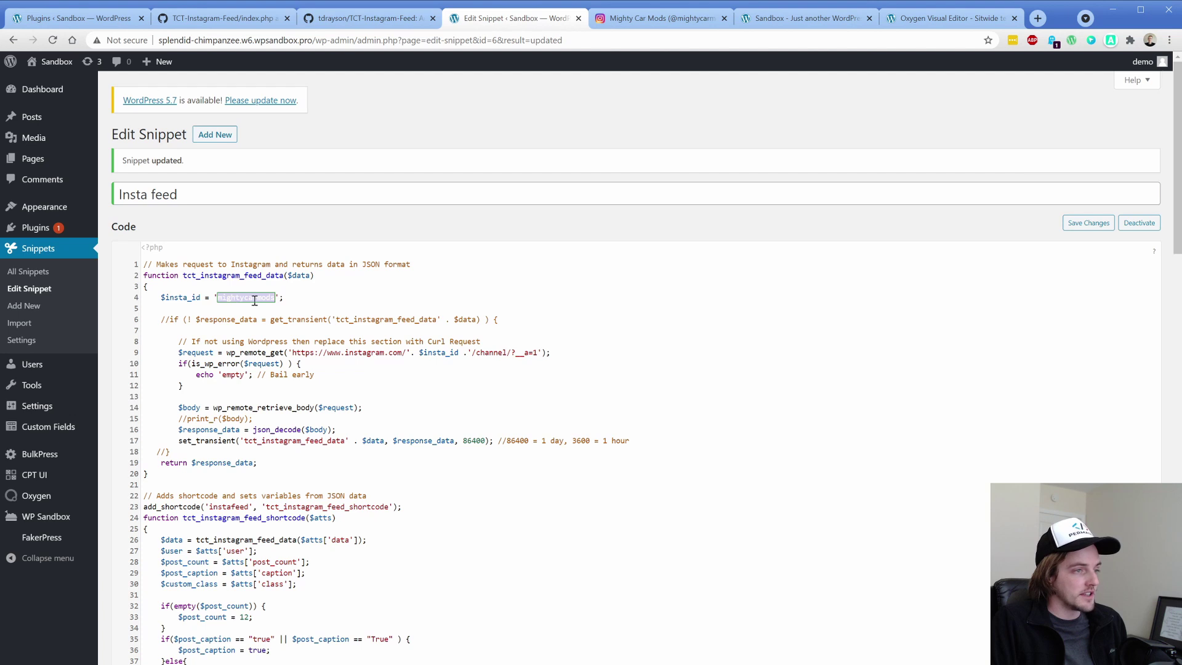
left_click(274, 298)
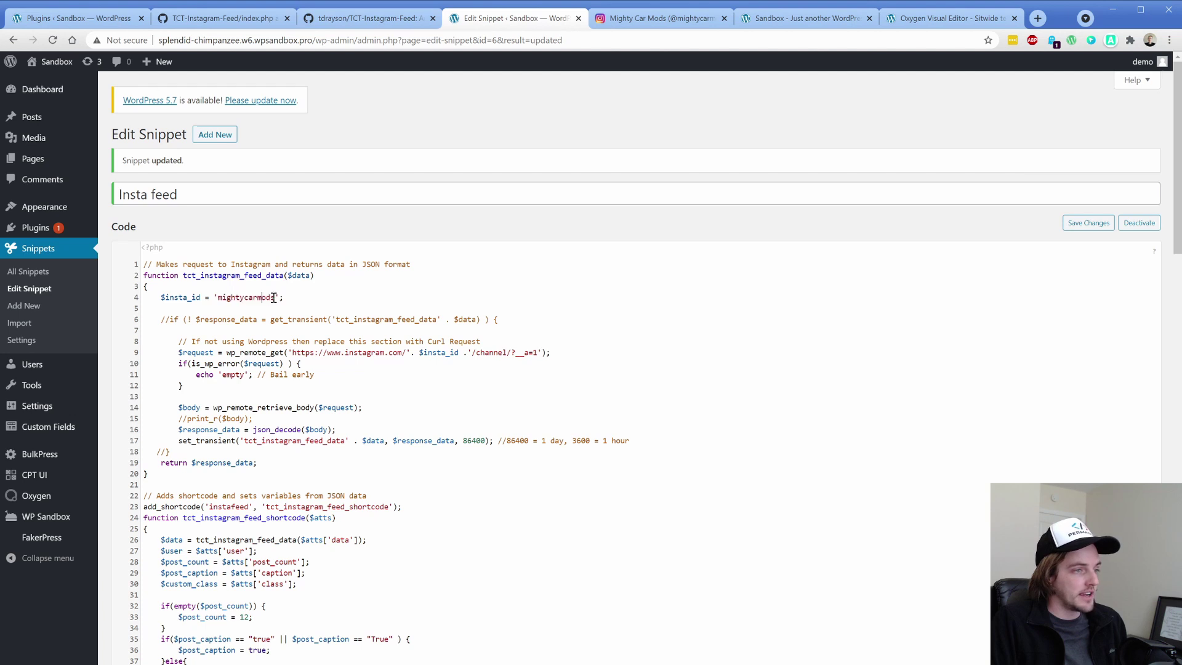
left_click(649, 18)
double_click(215, 40)
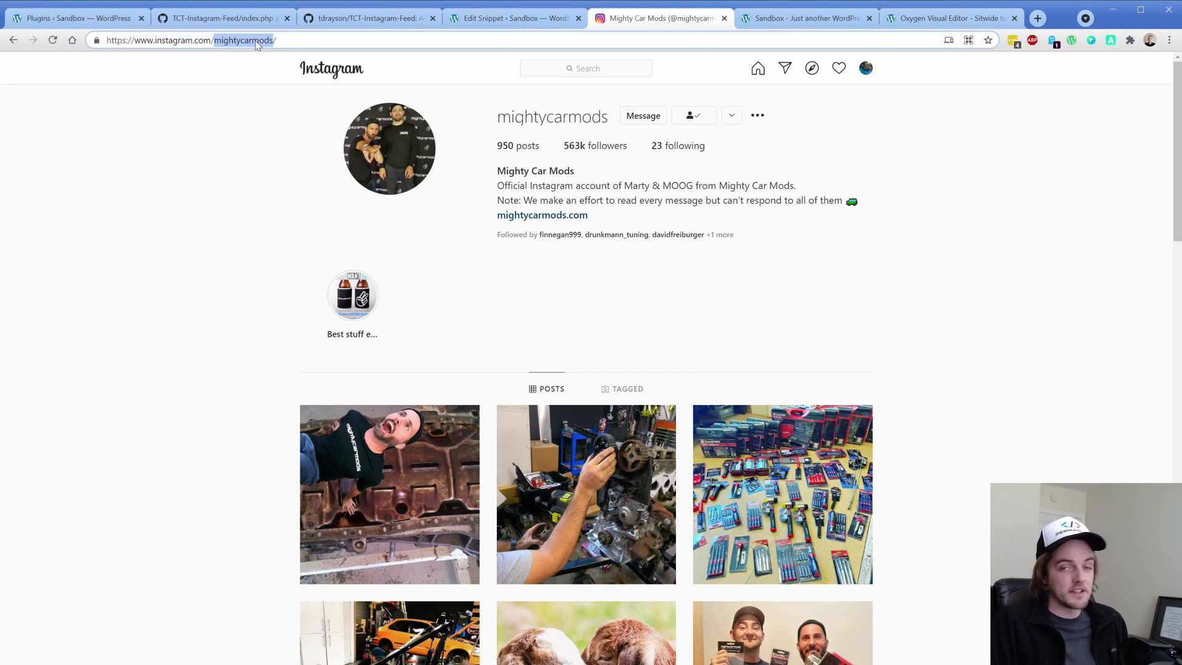
left_click(490, 19)
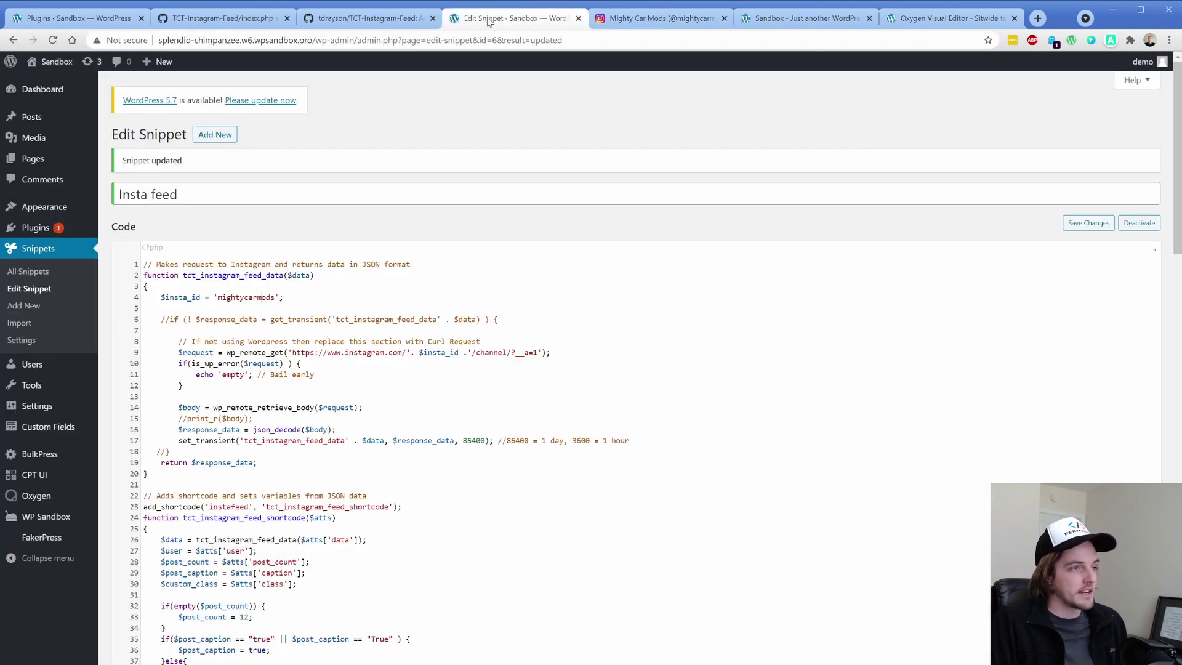
double_click(244, 299)
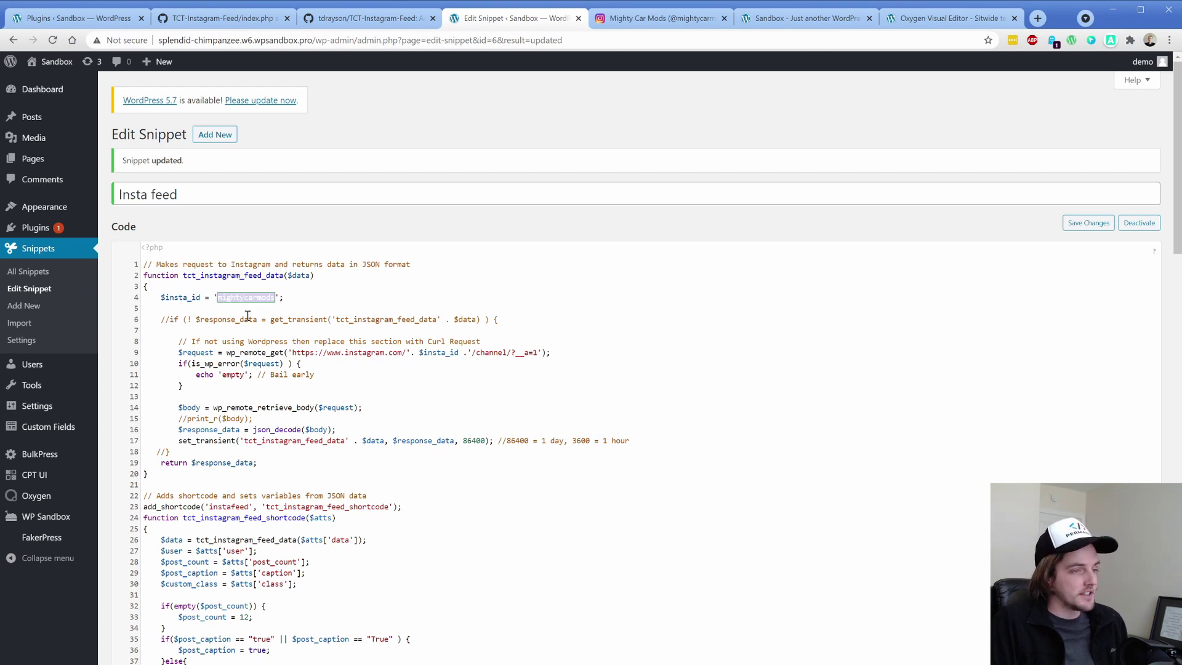
left_click_drag(179, 440, 495, 441)
left_click(498, 440)
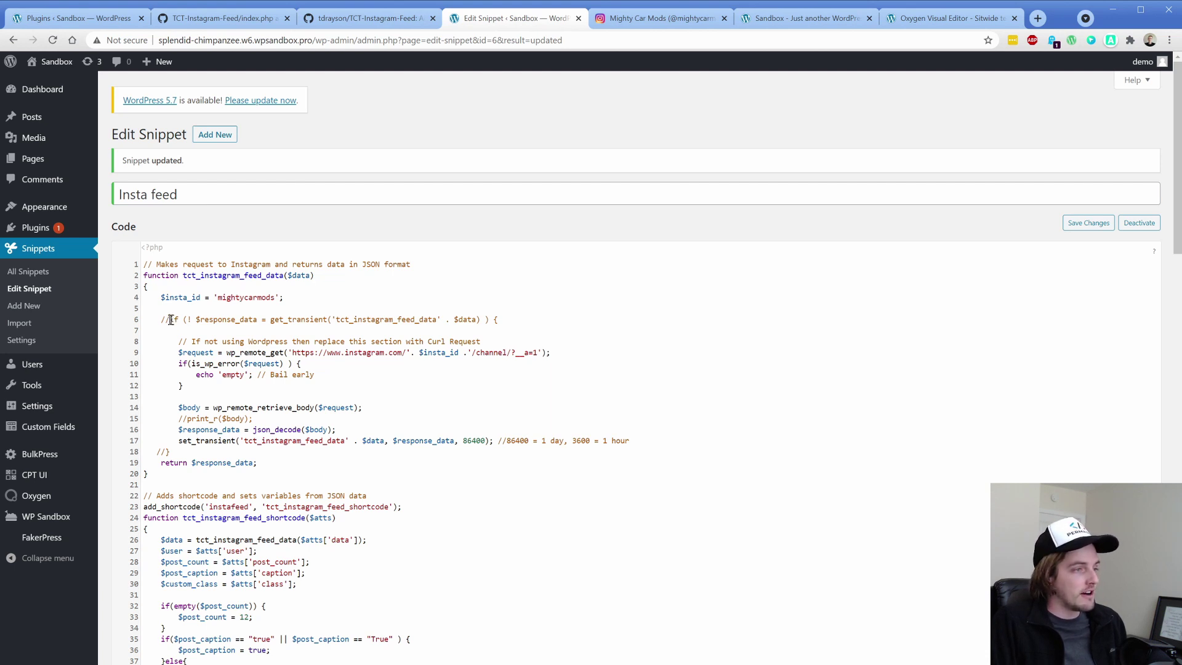
Delete the comment slashes before the if on line 6 and the closing brace on line 18.
left_click_drag(168, 320, 160, 319)
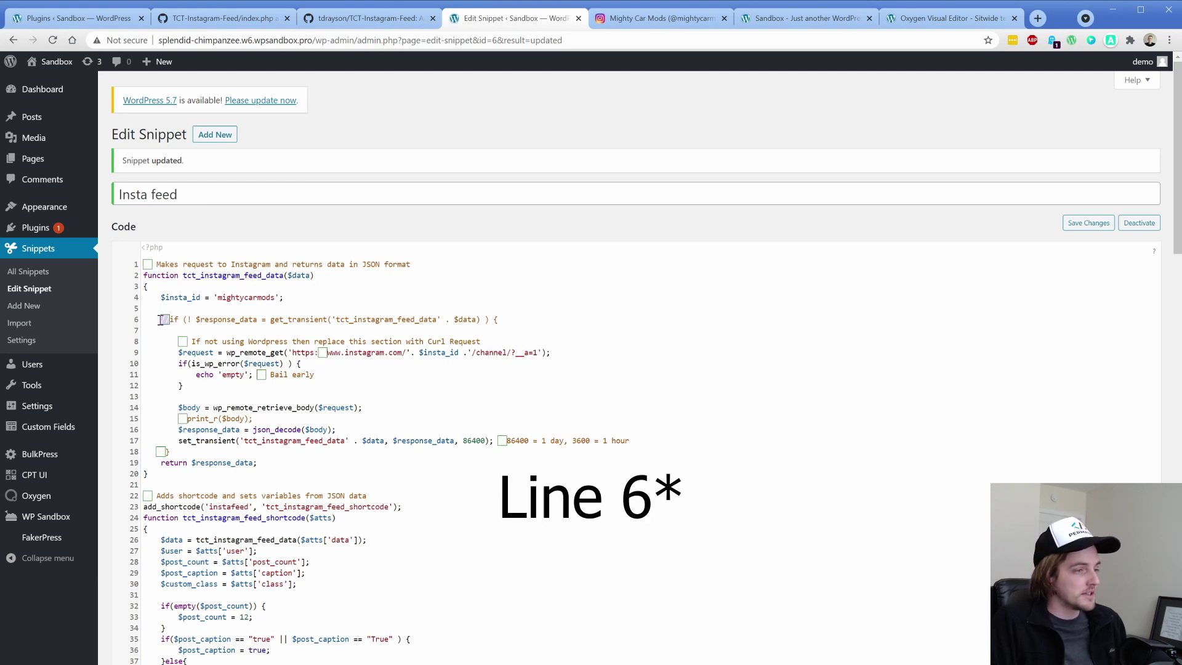
left_click(161, 462)
left_click_drag(167, 452, 156, 452)
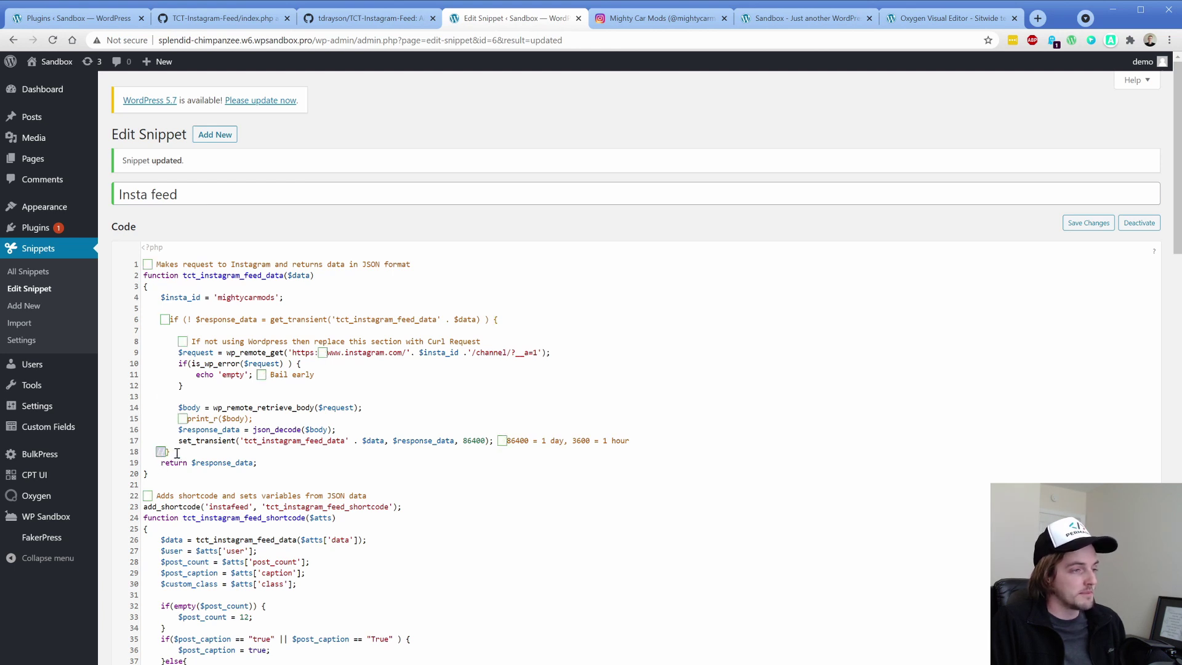
double_click(242, 298)
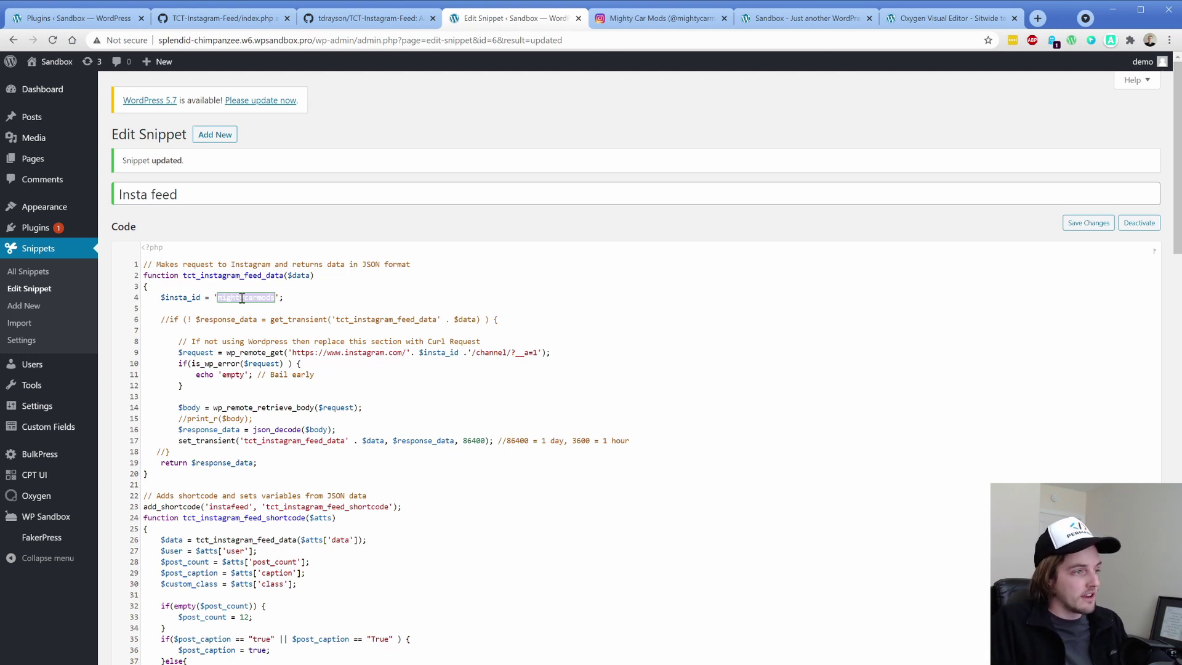
double_click(170, 321)
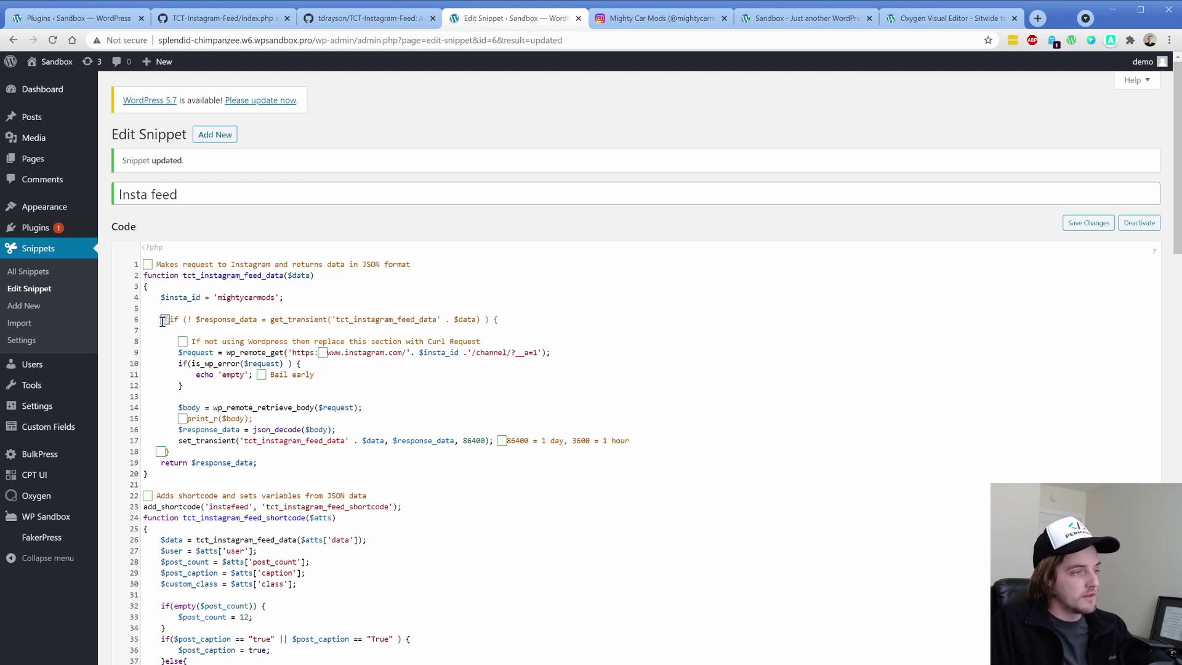
key("BackSpace")
left_click(167, 455)
key("BackSpace")
key("BackSpace")
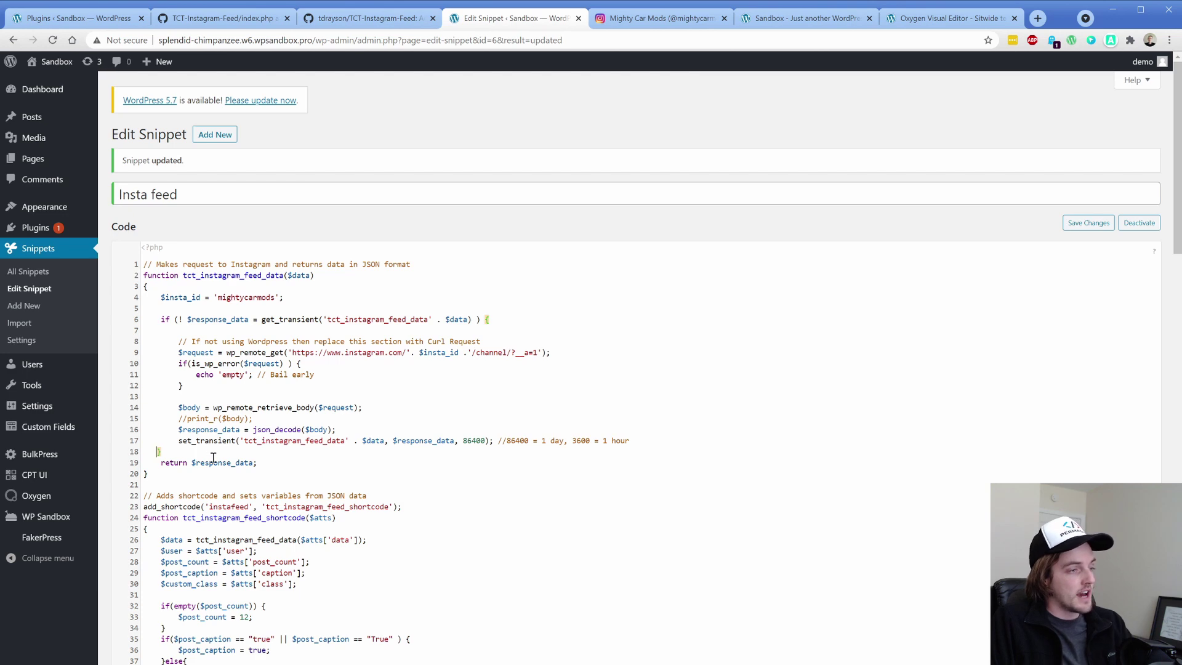
Save the edited Insta feed snippet and go to the site's Instagram feed page.
scroll(185, 455, "down", 20)
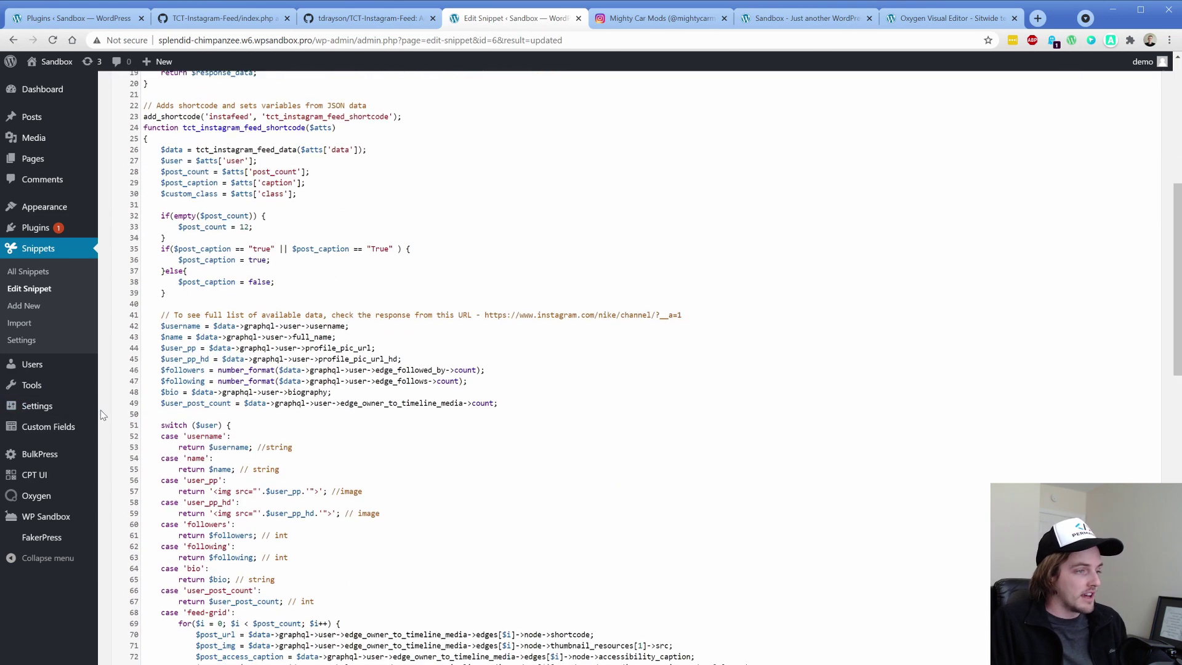
scroll(129, 570, "down", 2)
left_click(140, 602)
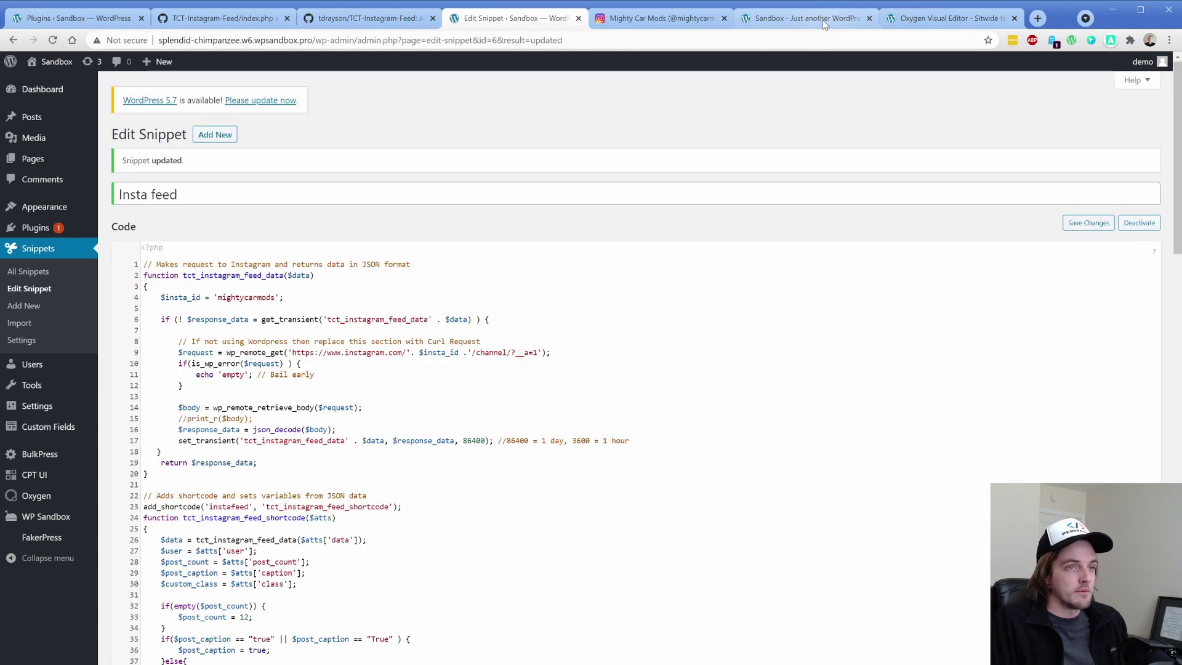
left_click(823, 20)
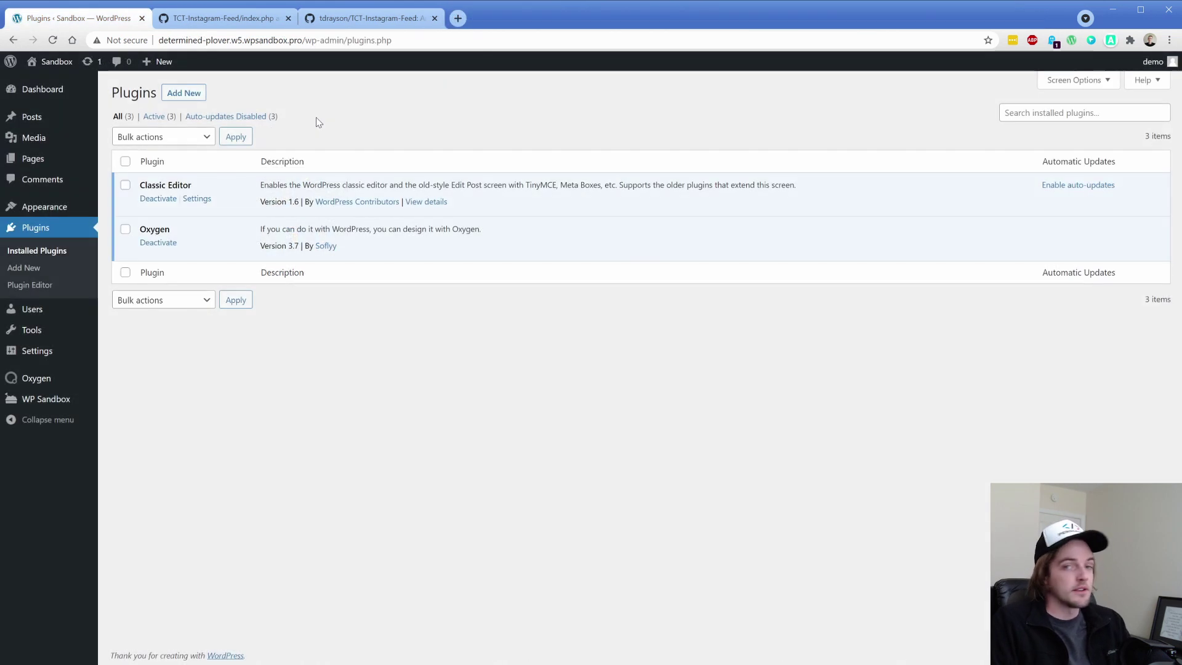
Search 'code snippets', install and activate the plugin, then start a new snippet.
left_click(184, 93)
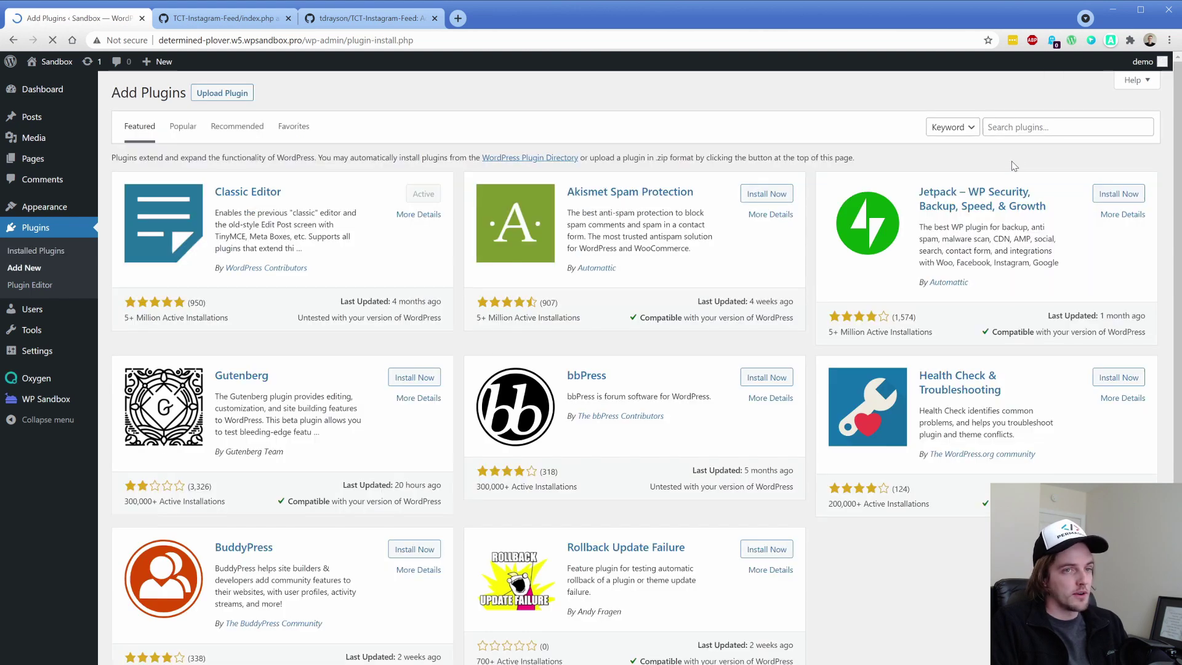
left_click(1025, 128)
type("code s")
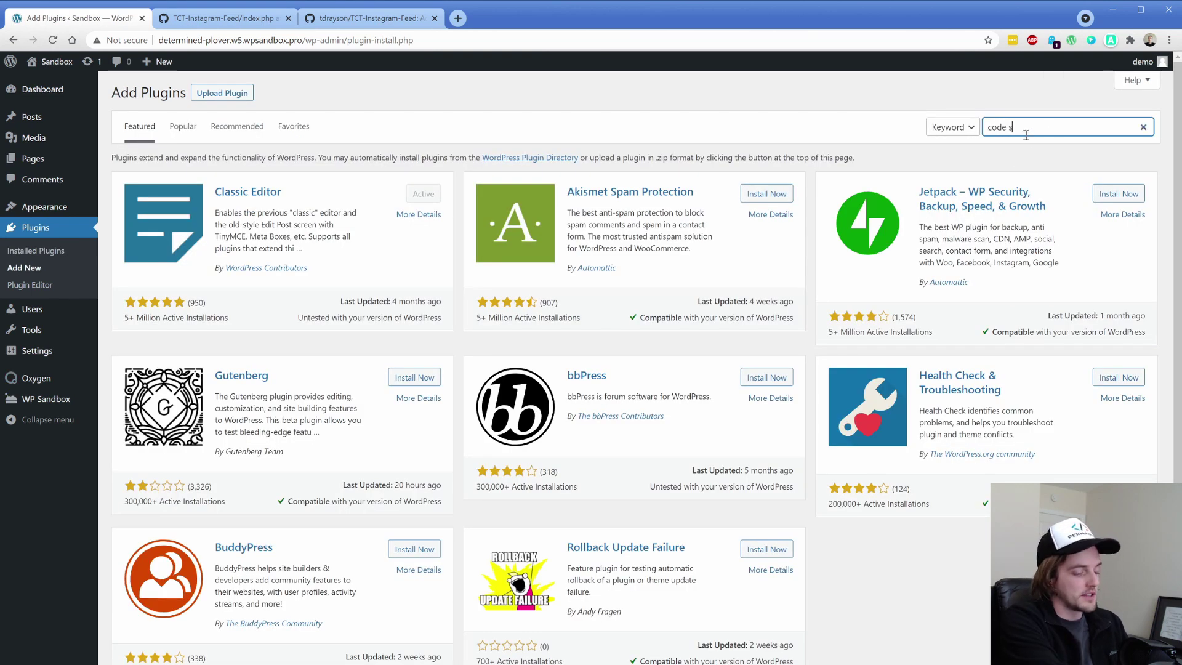
type("nippets")
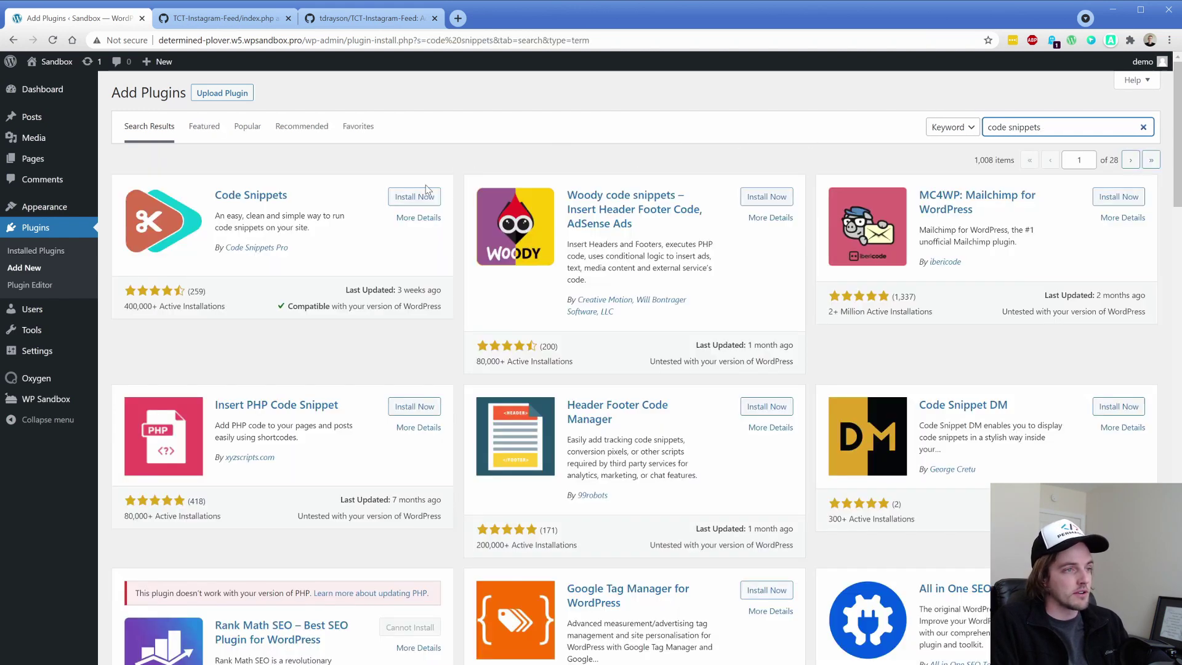
left_click(401, 198)
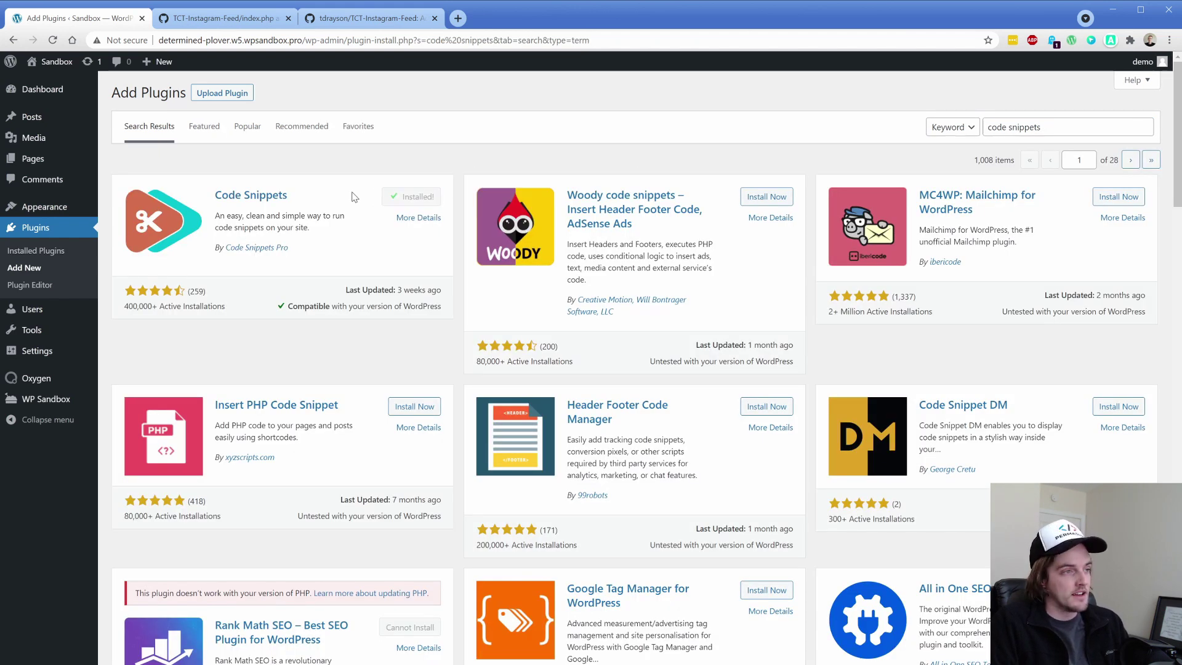
left_click(406, 198)
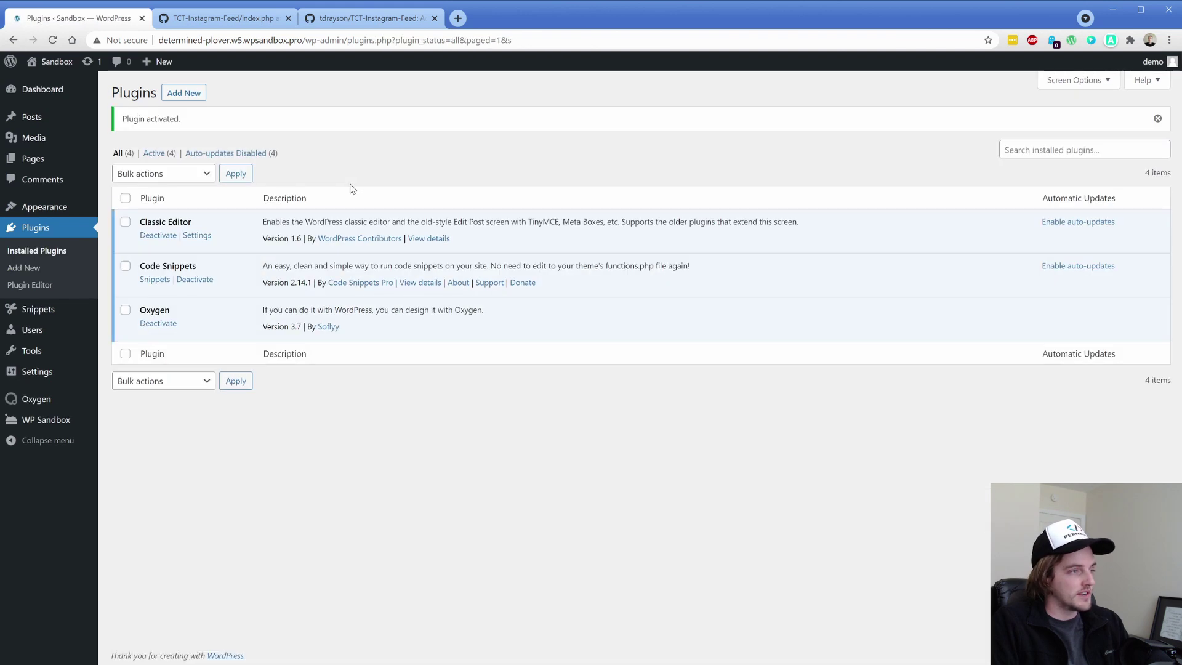
mouse_move(44, 312)
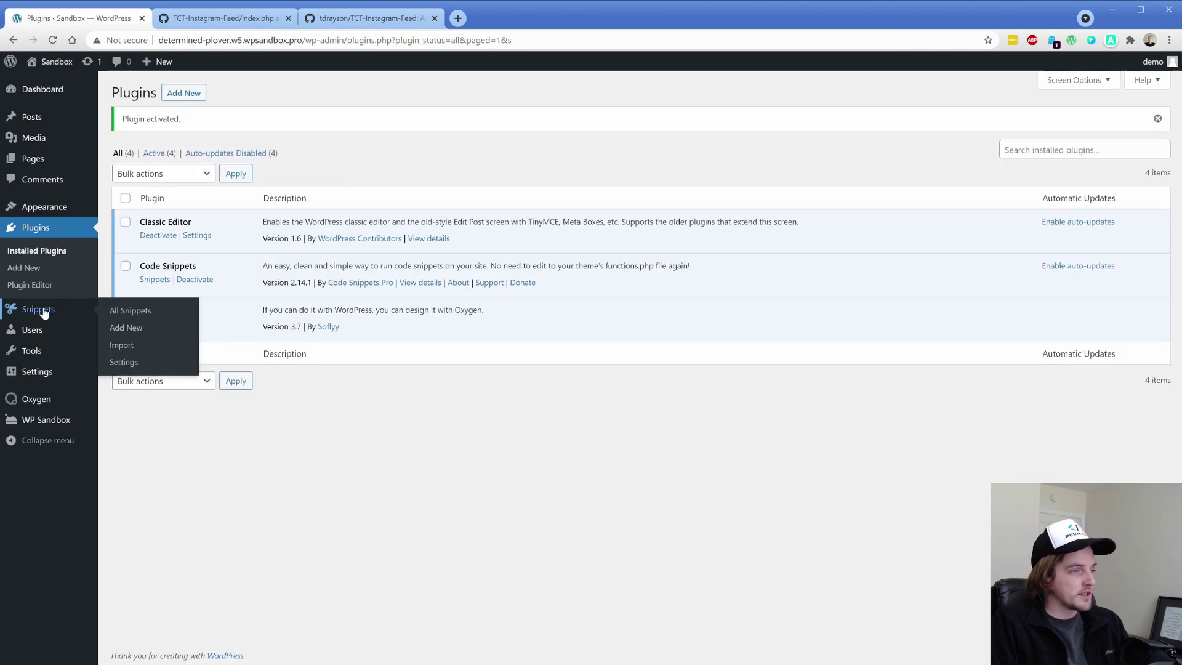
left_click(128, 331)
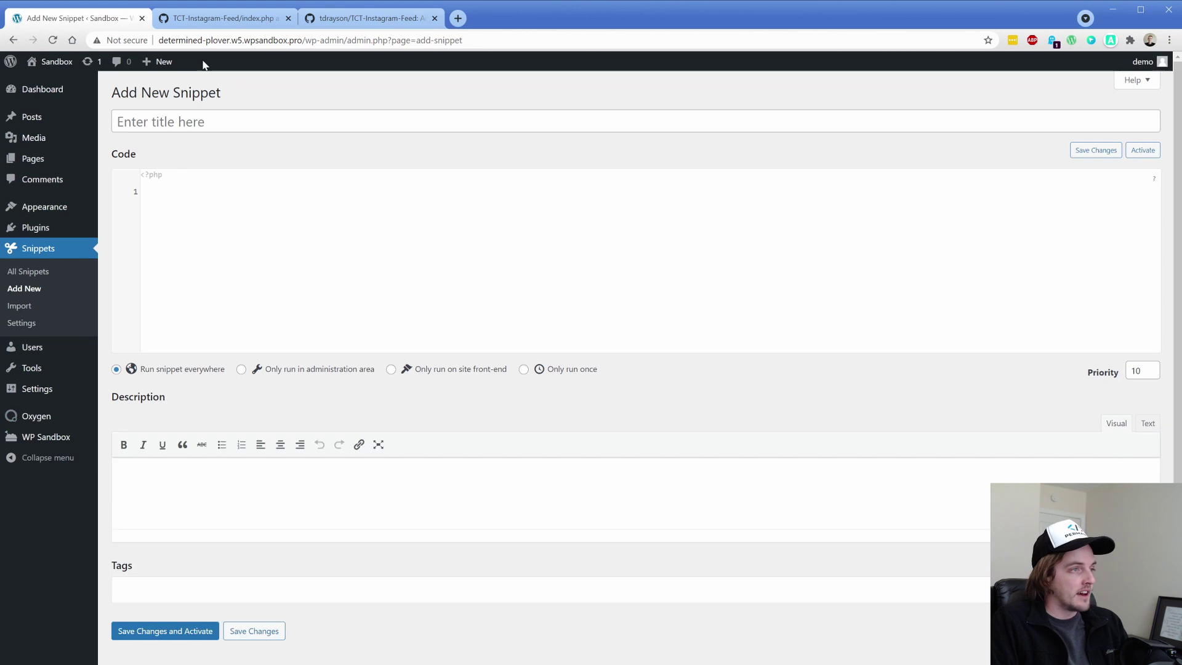
Paste the Instagram feed PHP code from GitHub's index.php into the new snippet's code editor.
left_click(222, 18)
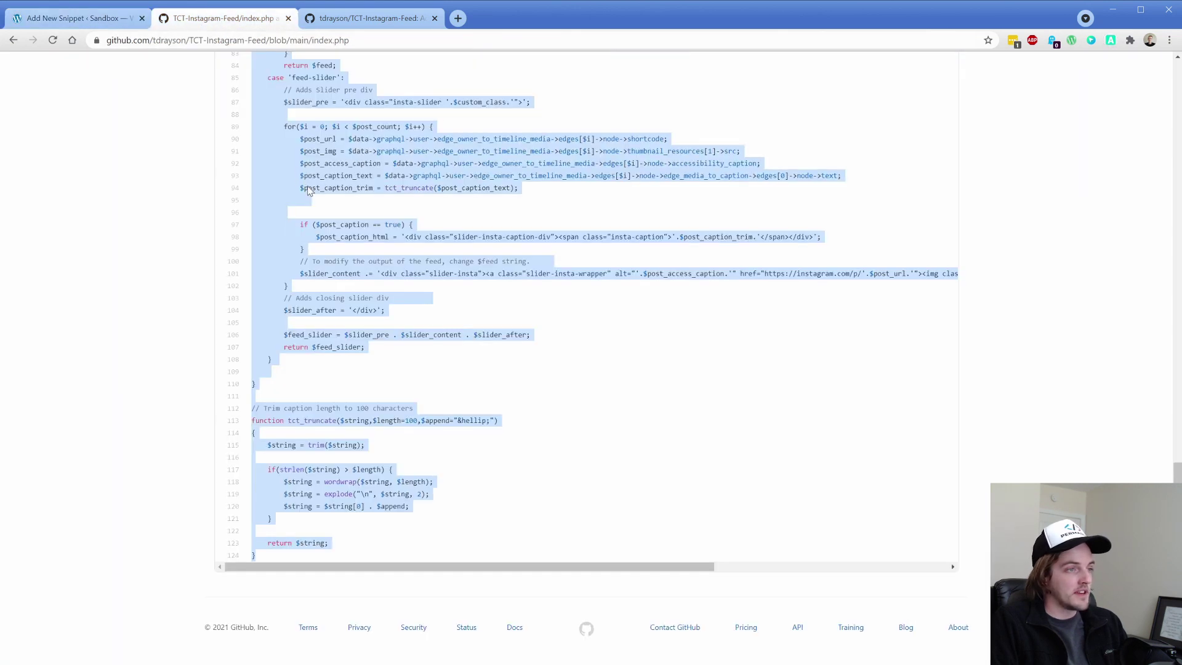
left_click(74, 18)
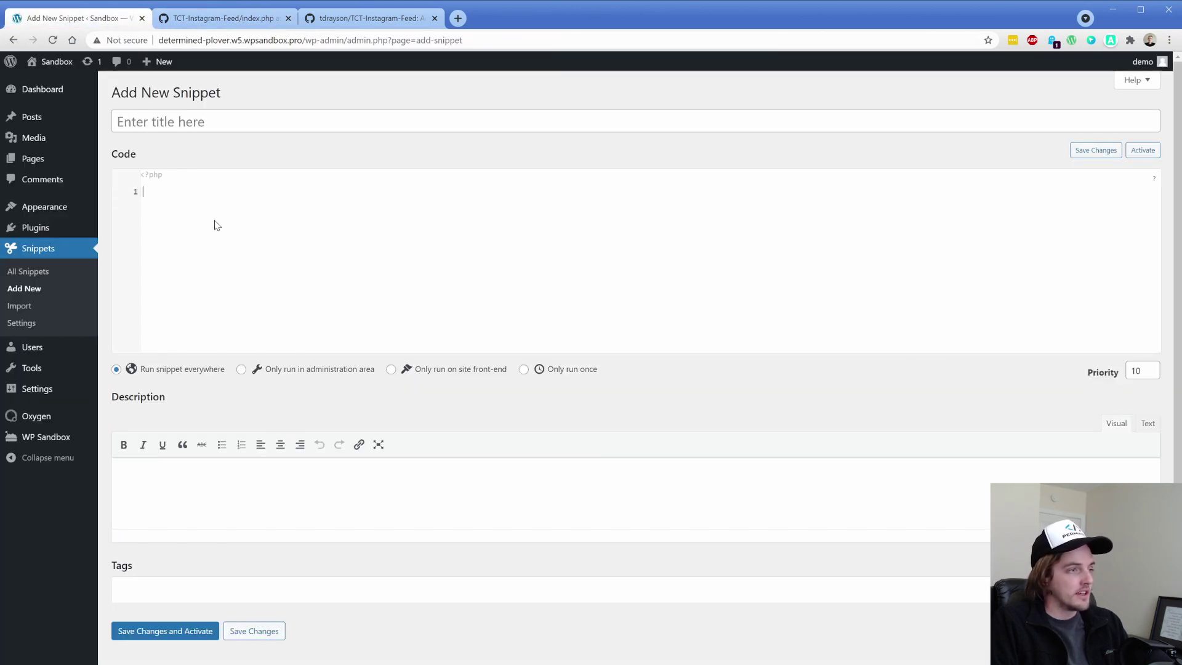
key("ctrl+v")
scroll(204, 295, "up", 20)
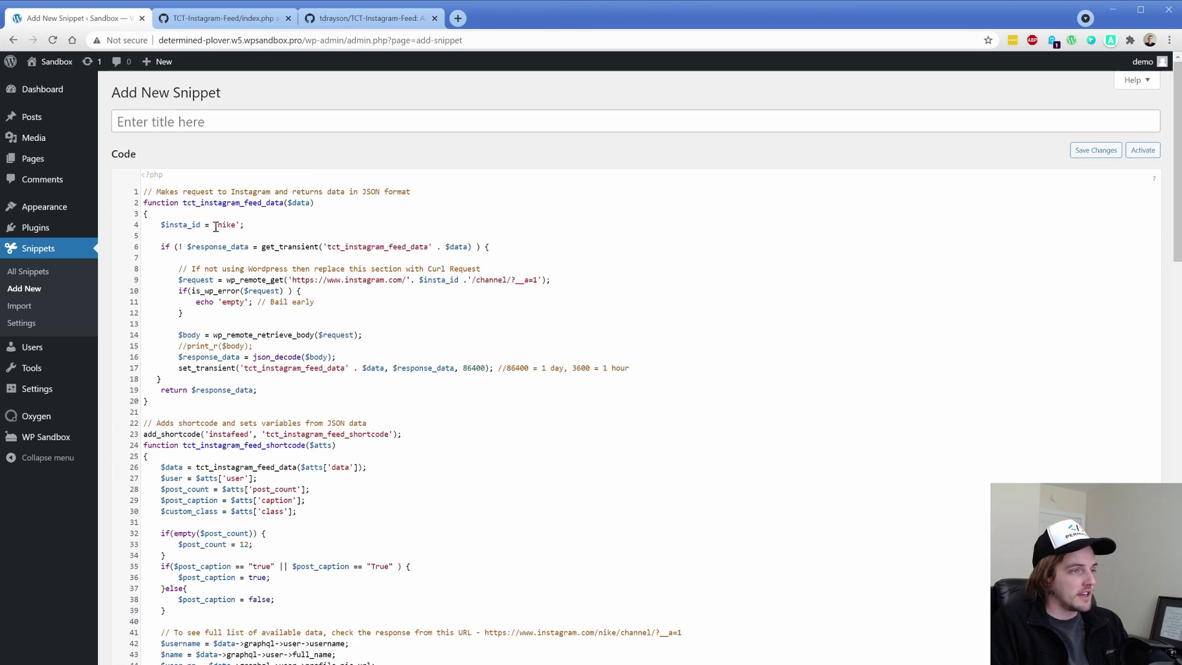
double_click(227, 224)
left_click(263, 224)
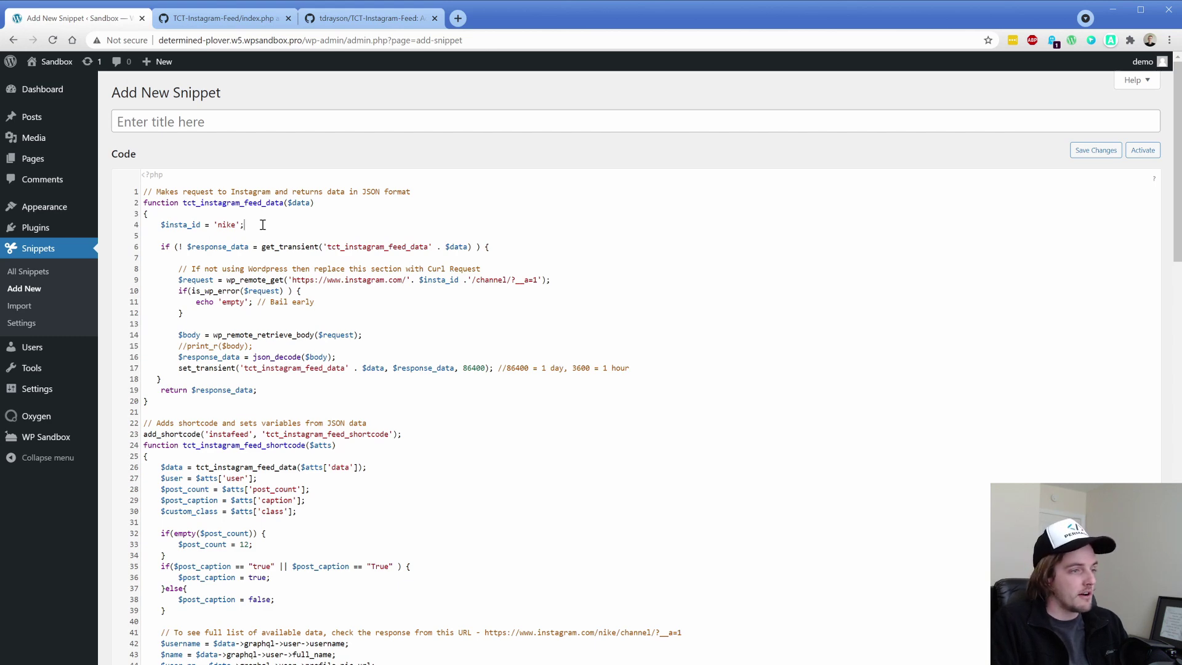
scroll(102, 321, "down", 20)
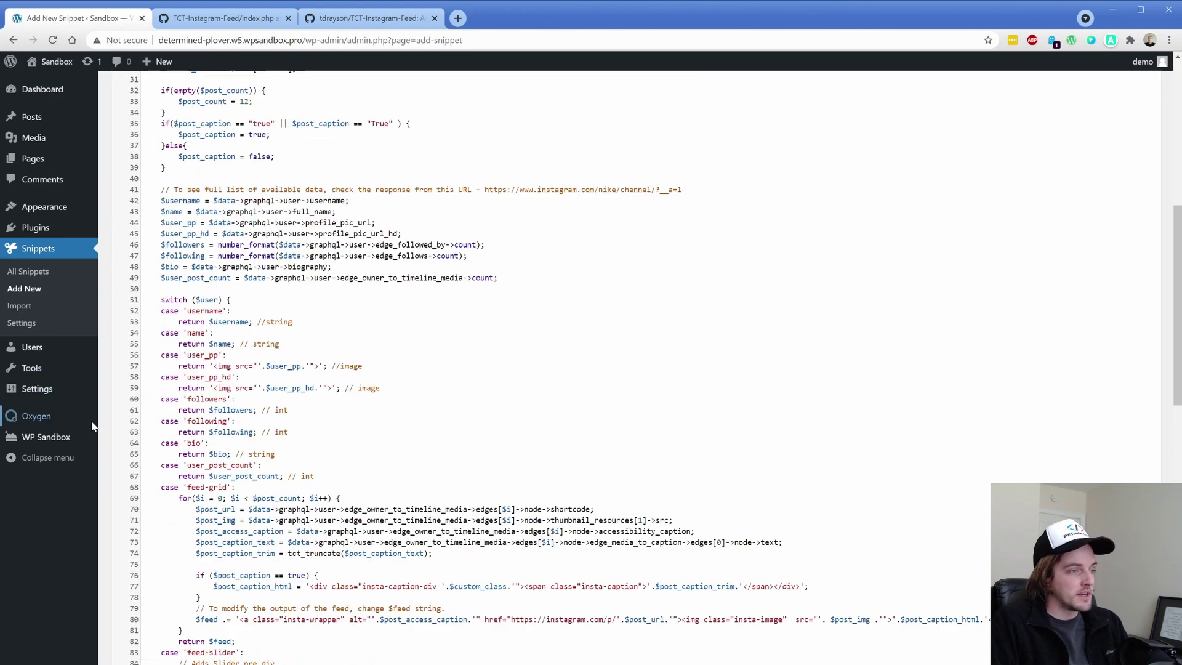
Save and activate the snippet, title it 'Insta feed', and save again.
left_click(163, 606)
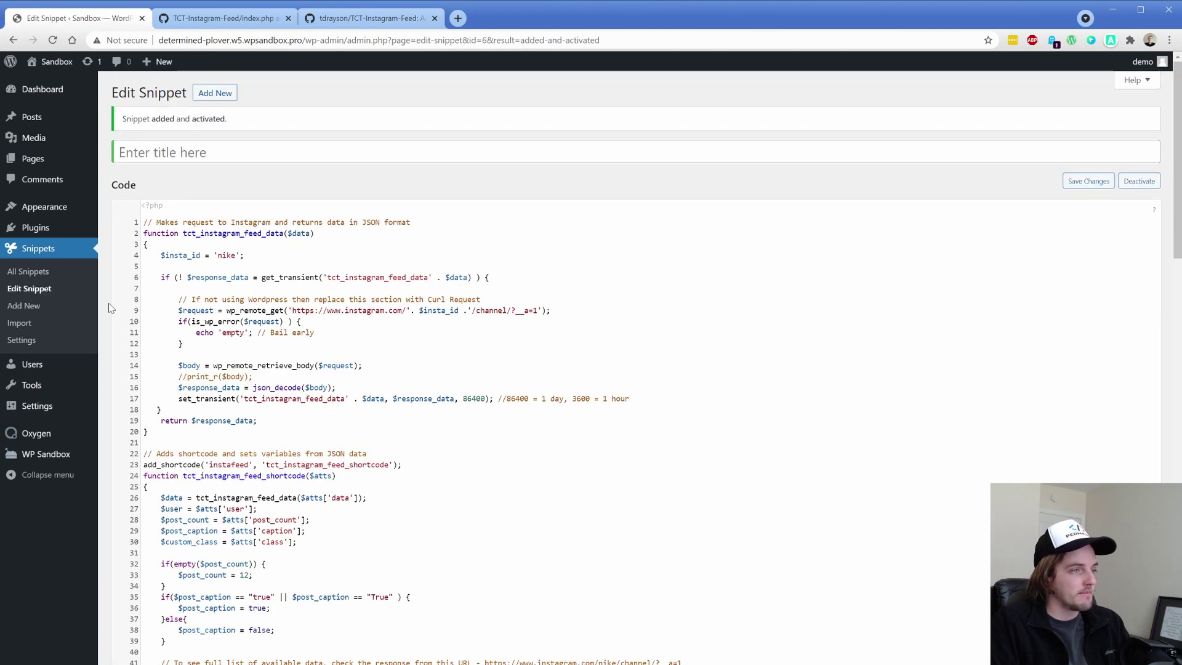
left_click(186, 147)
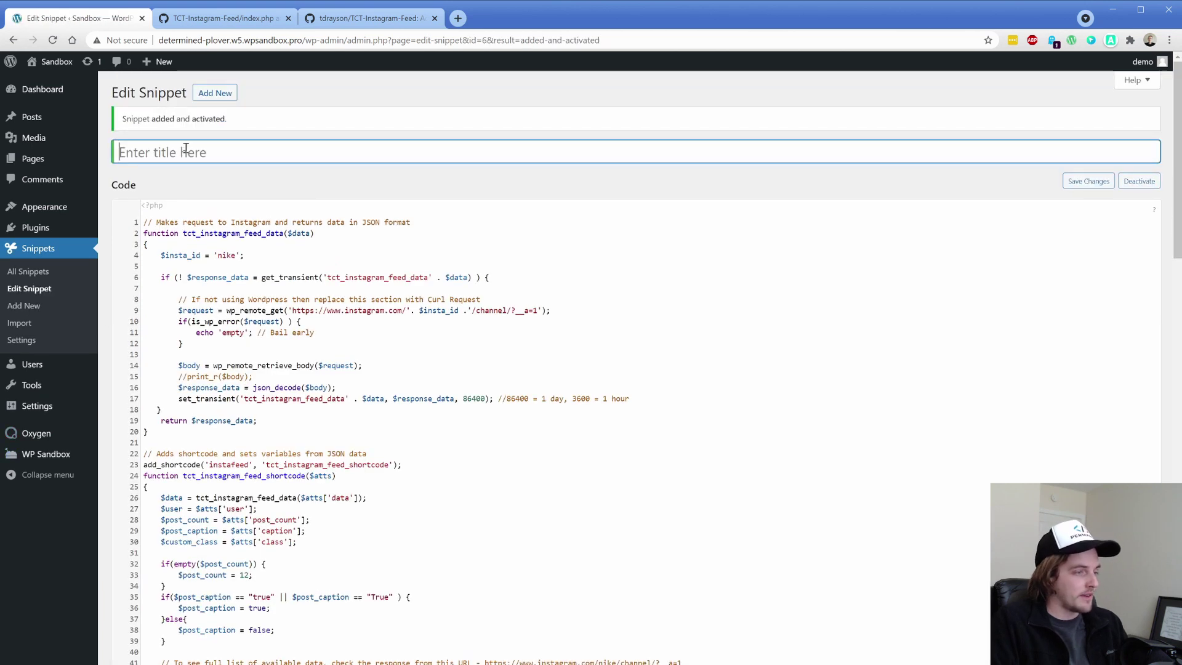
type("Insta feed")
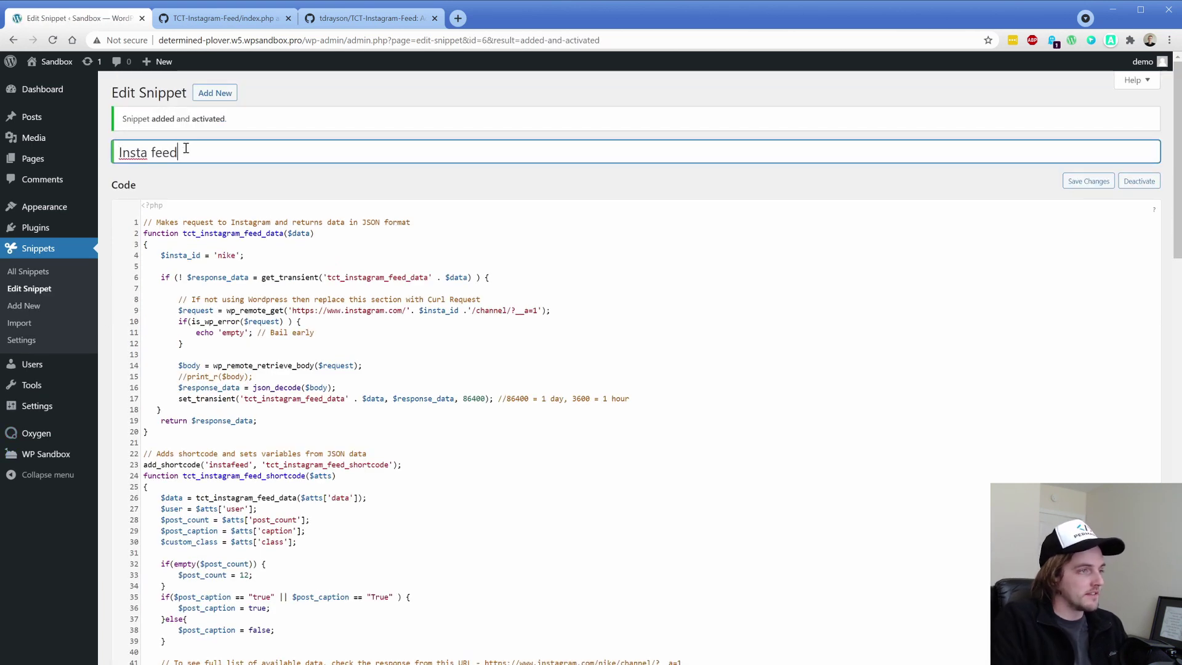
scroll(202, 193, "down", 20)
left_click(142, 604)
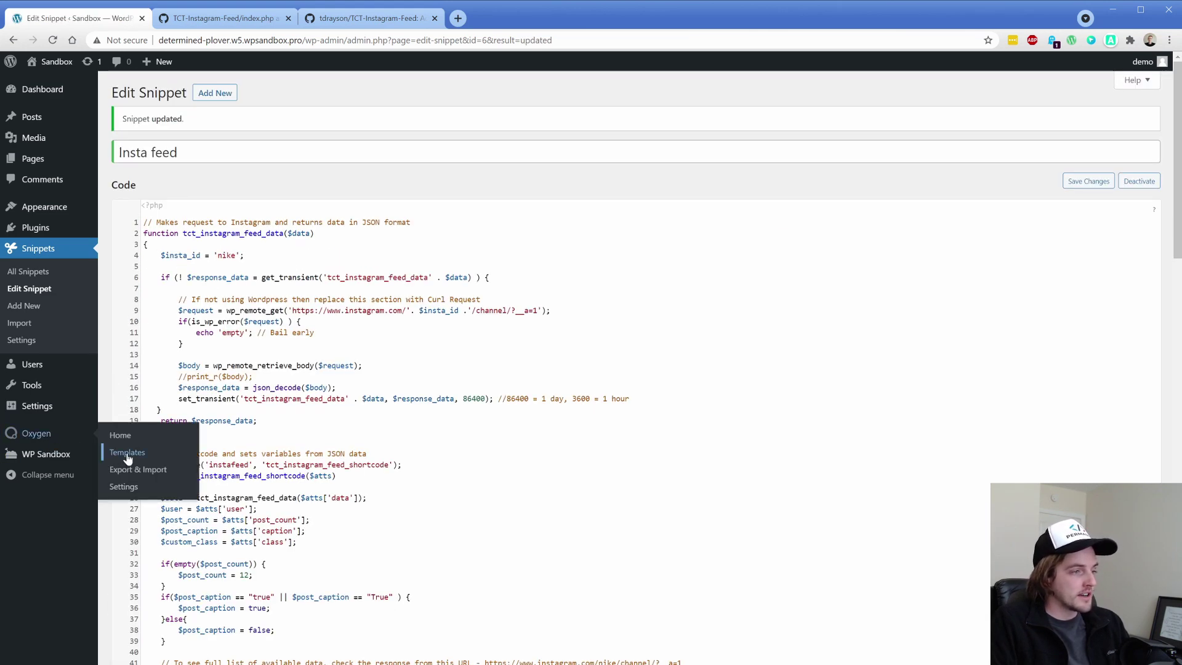
Open the Sitwide template in Oxygen and add a heading reading 'Follow us on Instagram'.
left_click(127, 453)
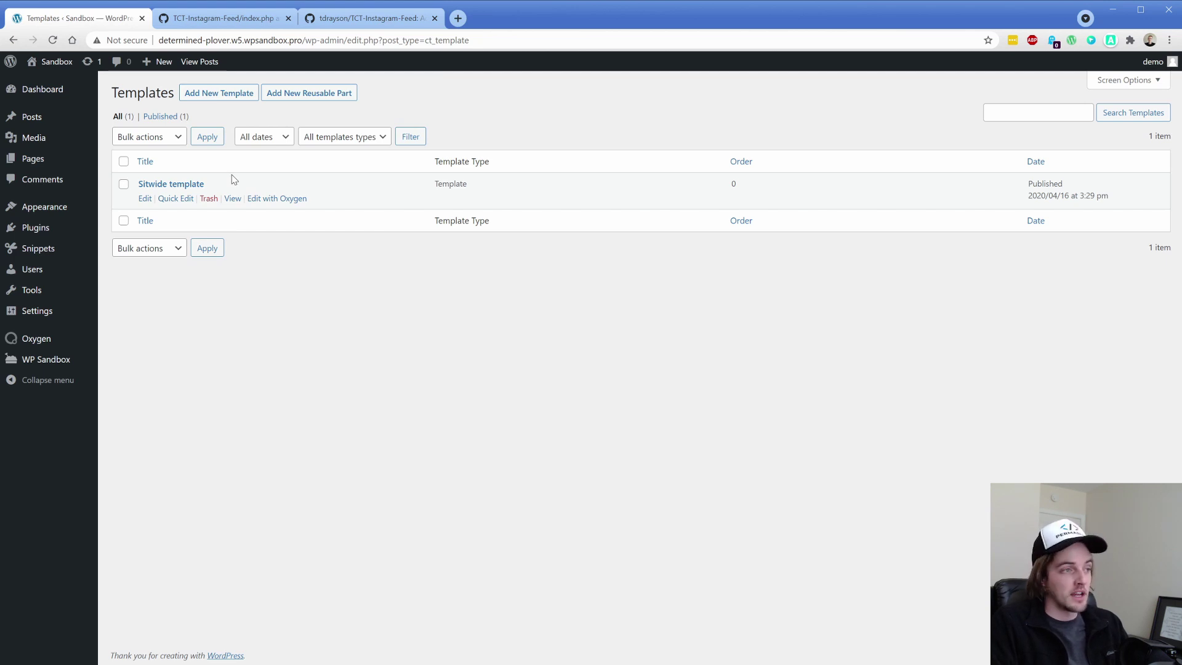
left_click(272, 201)
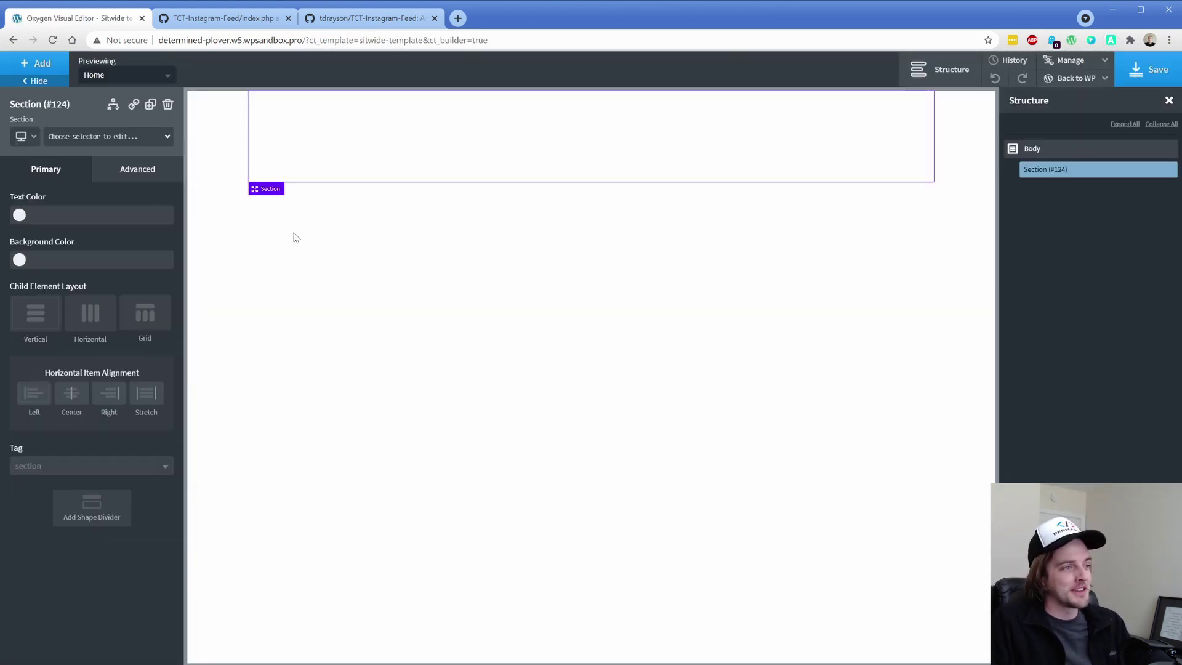
left_click(37, 63)
left_click(48, 277)
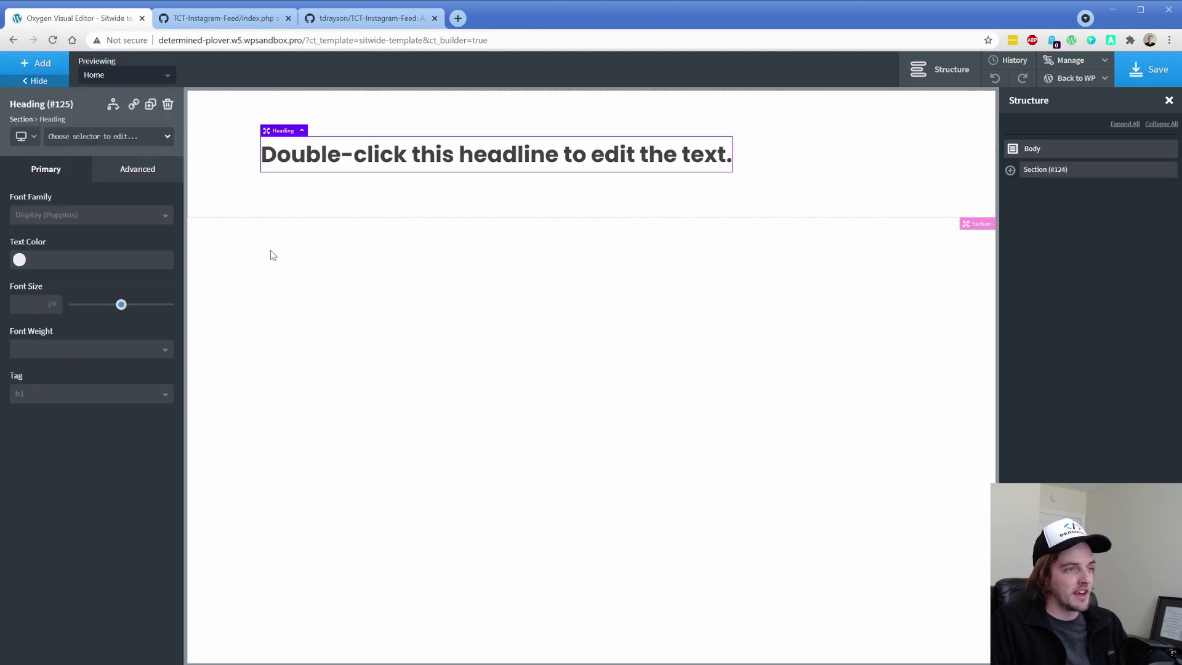
double_click(370, 159)
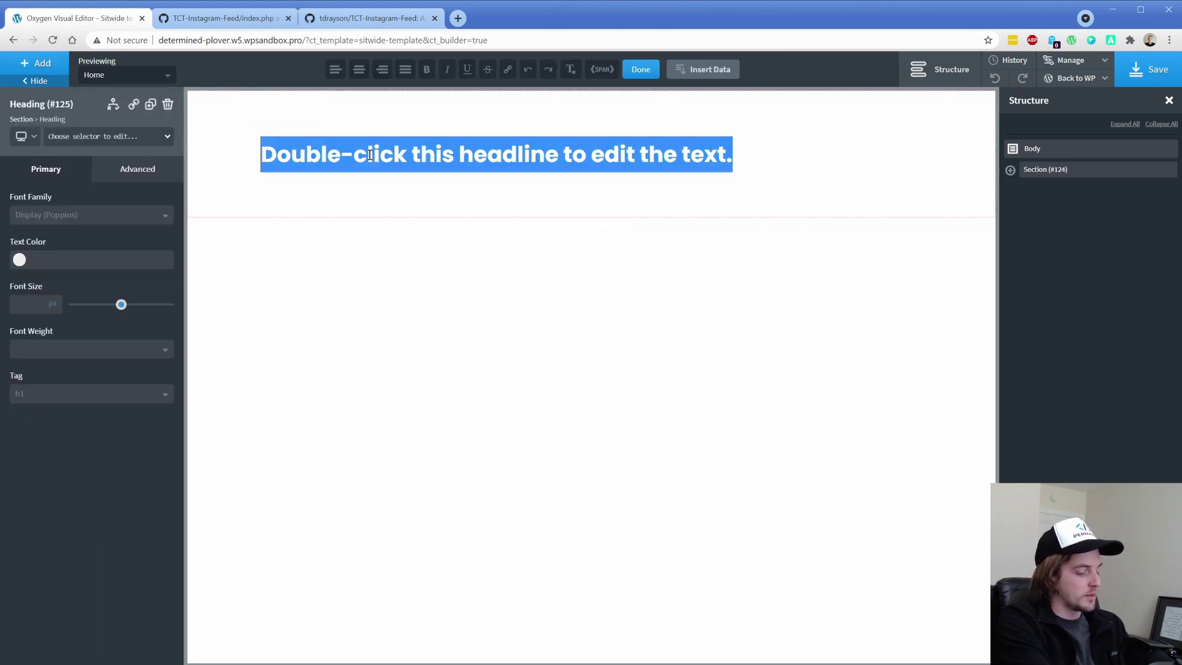
type("Follow us on Instagram")
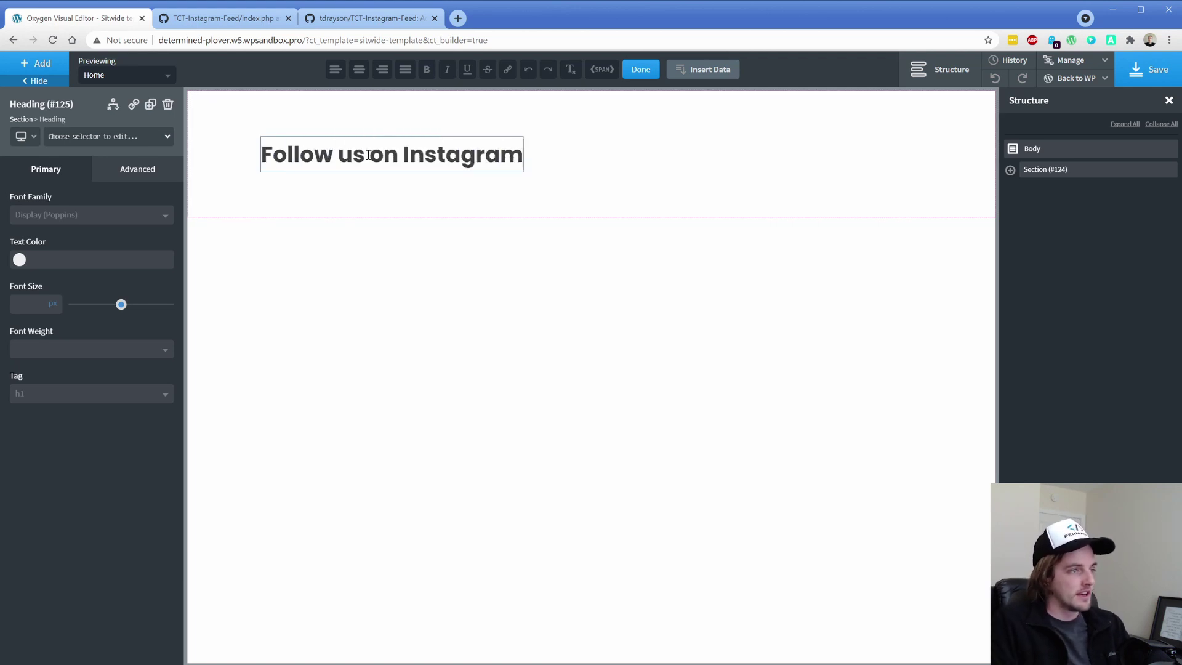
Give the heading a 16 px bottom margin under Size and Spacing.
left_click(135, 170)
left_click(116, 243)
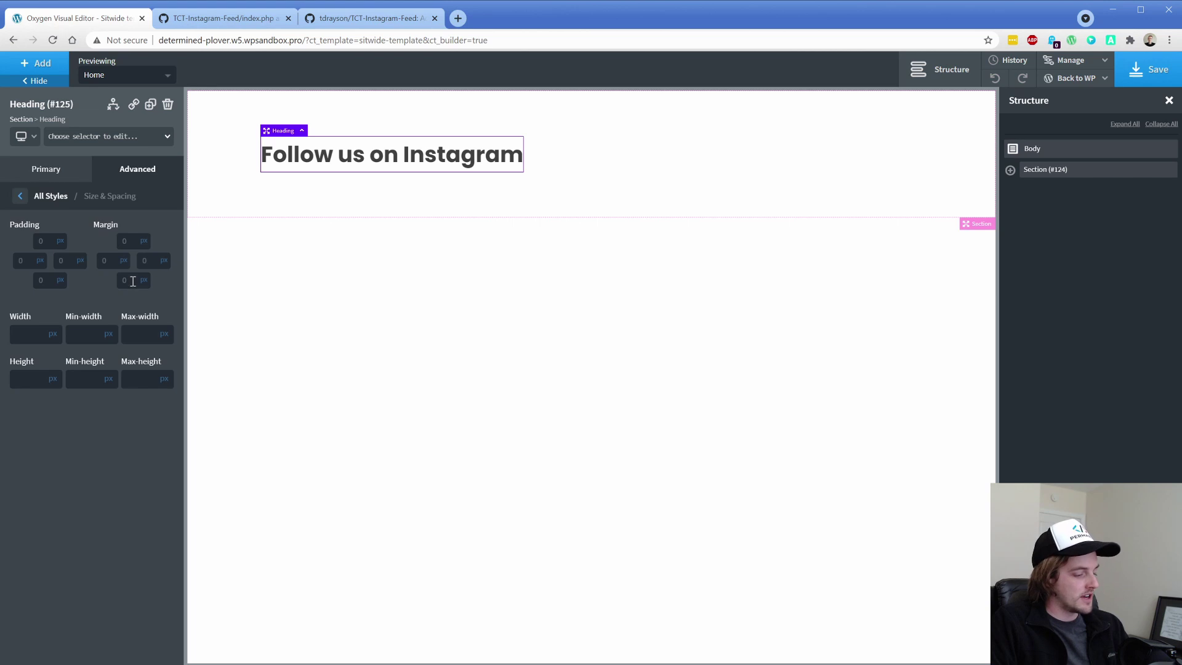
left_click(132, 282)
type("16")
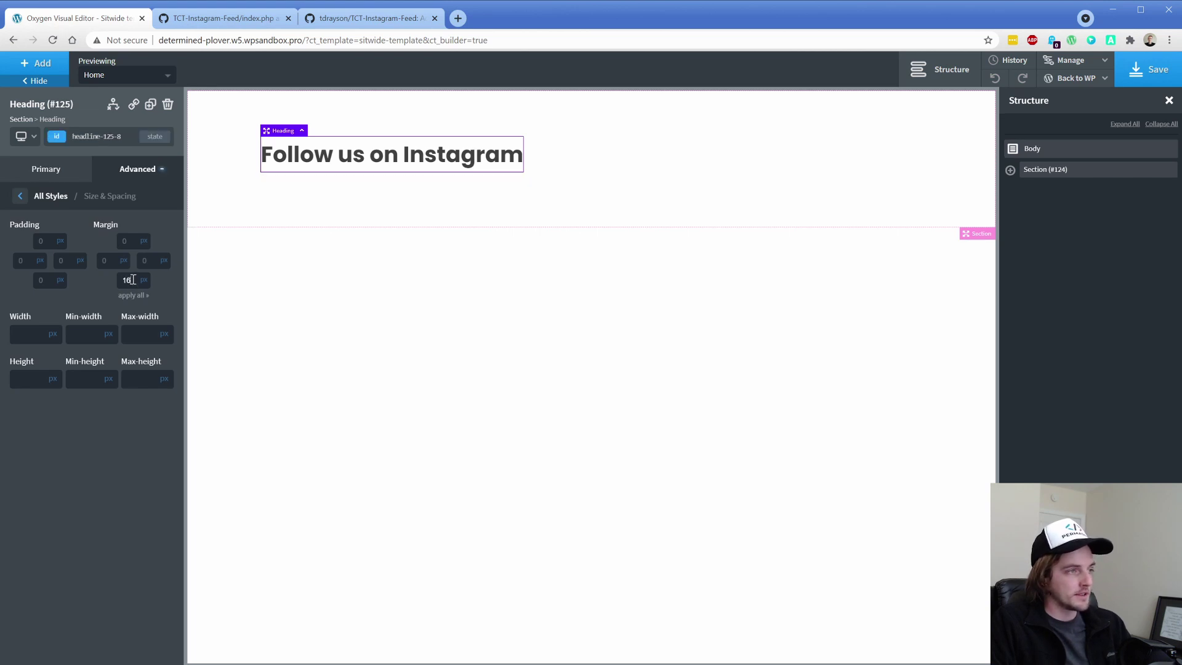
left_click(37, 63)
Add a Shortcode element and copy the example [instafeed user="ATTRIBUTE_NAME"] line from the GitHub README.
type("short")
left_click(49, 137)
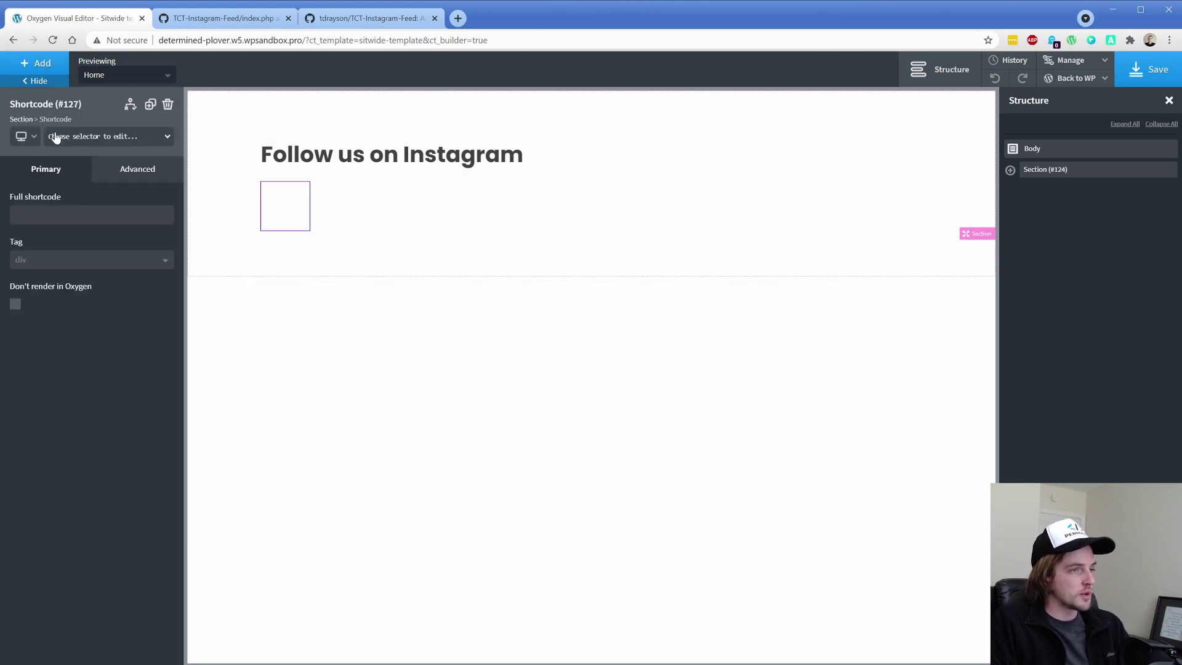
left_click(80, 211)
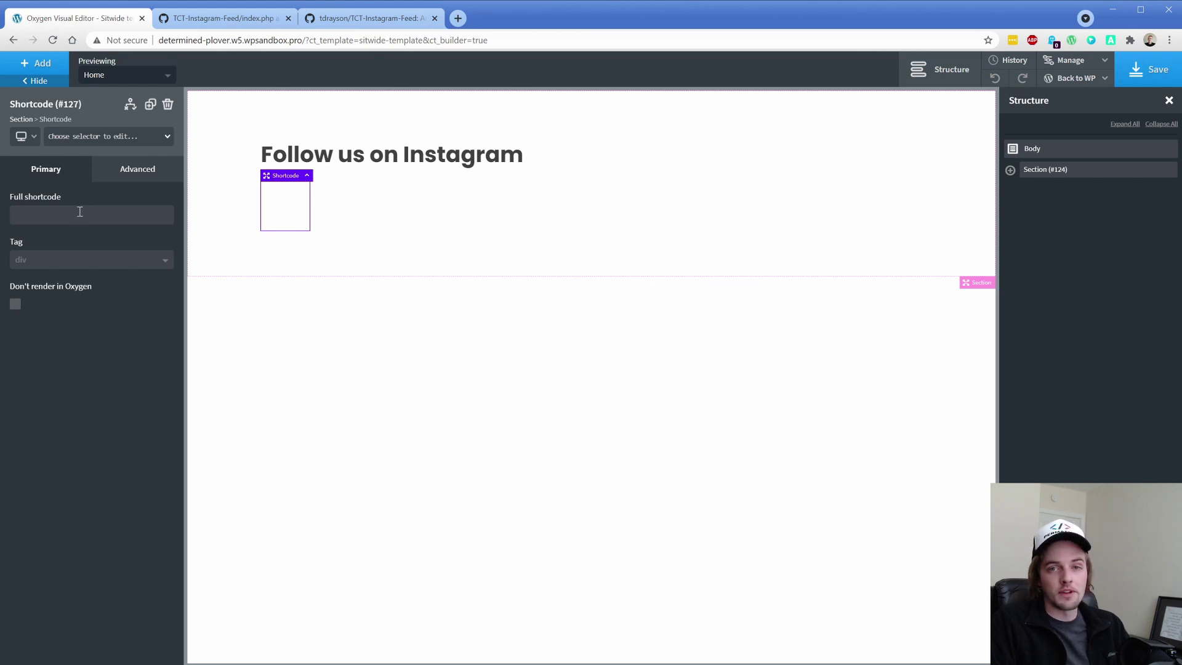
left_click(326, 24)
scroll(192, 318, "down", 9)
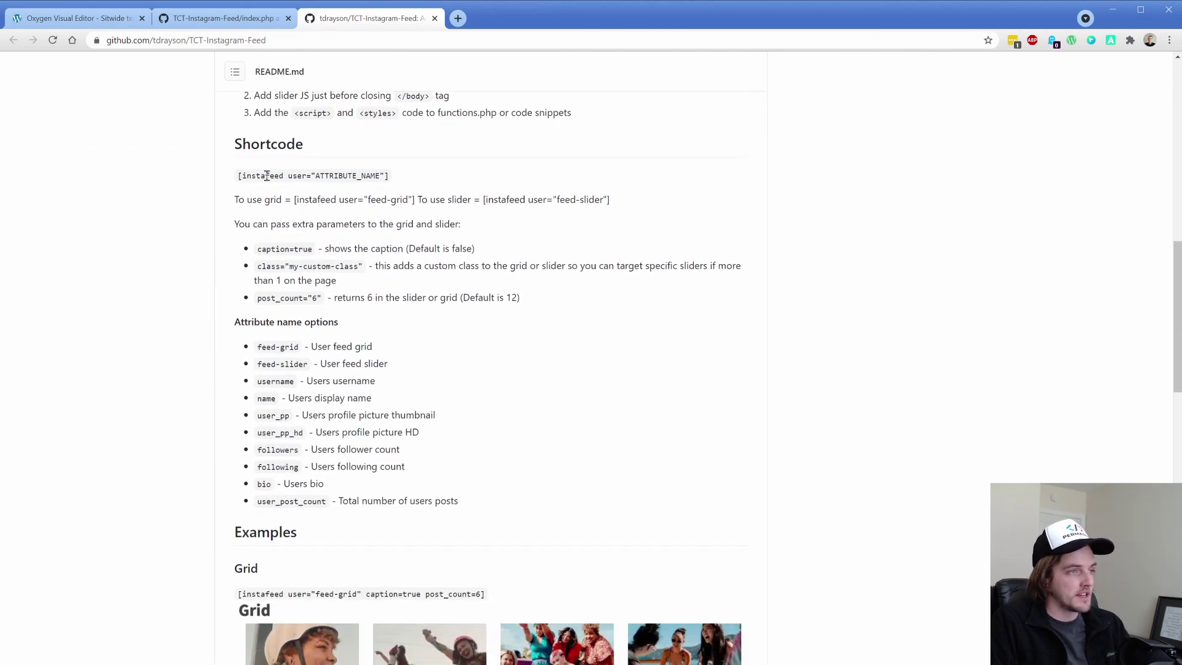
left_click_drag(315, 177, 382, 177)
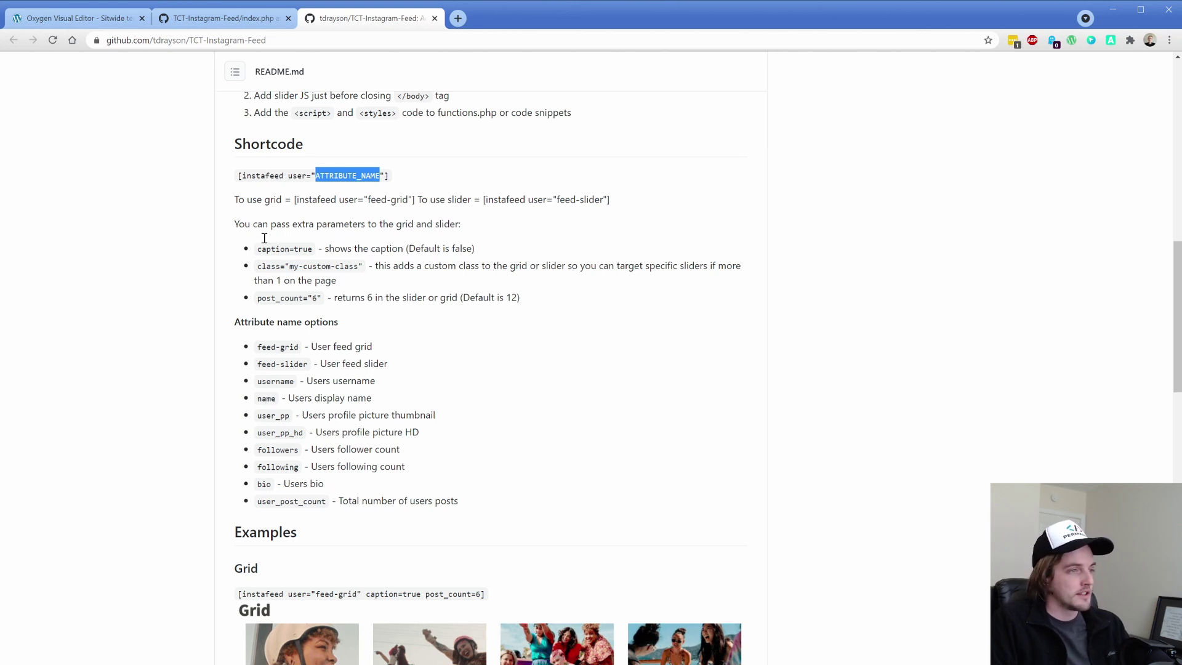
triple_click(298, 176)
key("ctrl+c")
Paste the example shortcode and replace ATTRIBUTE_NAME with user_pp to show the profile picture.
left_click(87, 22)
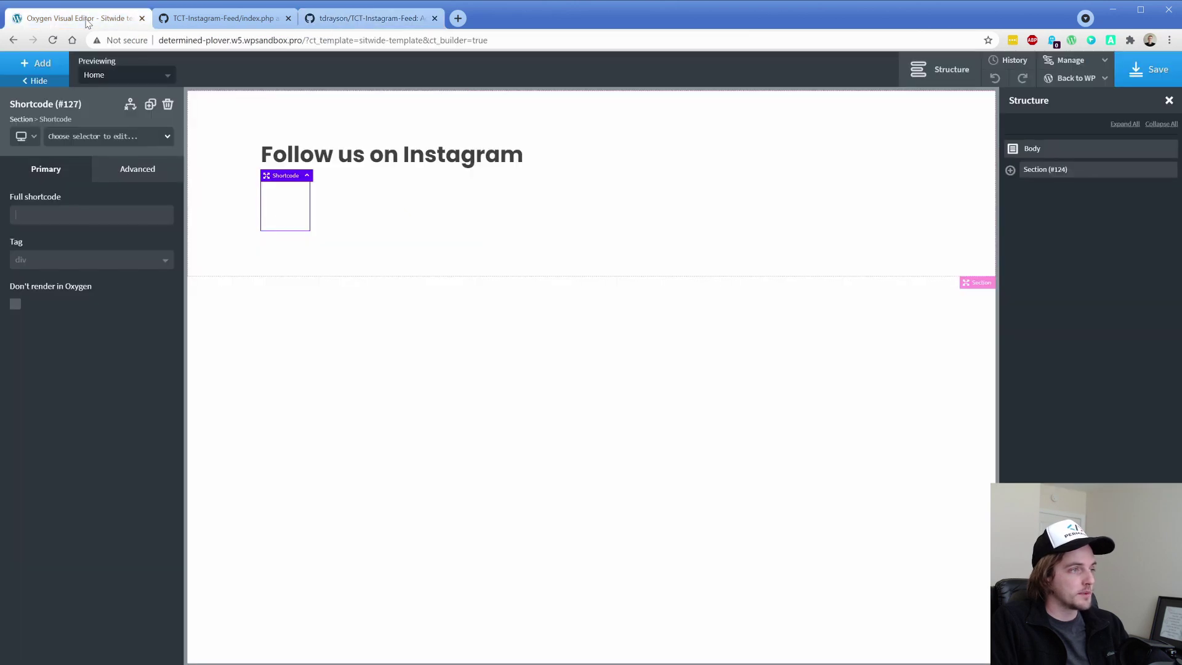
left_click(80, 214)
key("ctrl+v")
left_click_drag(79, 214, 156, 217)
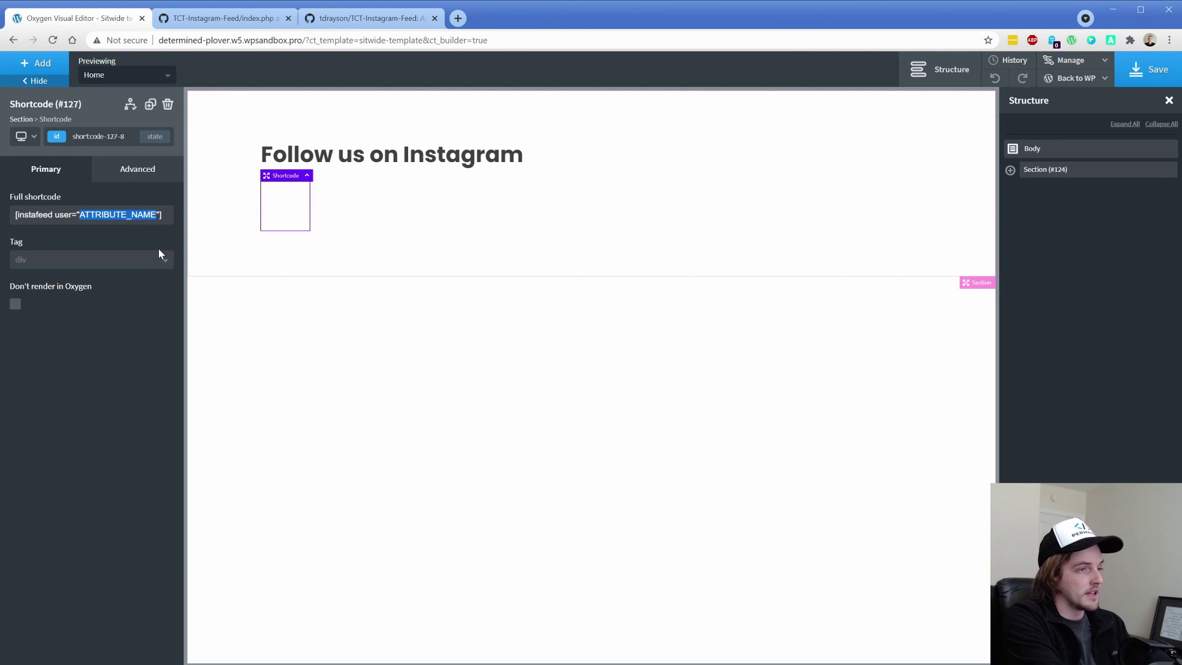
type("user_pp")
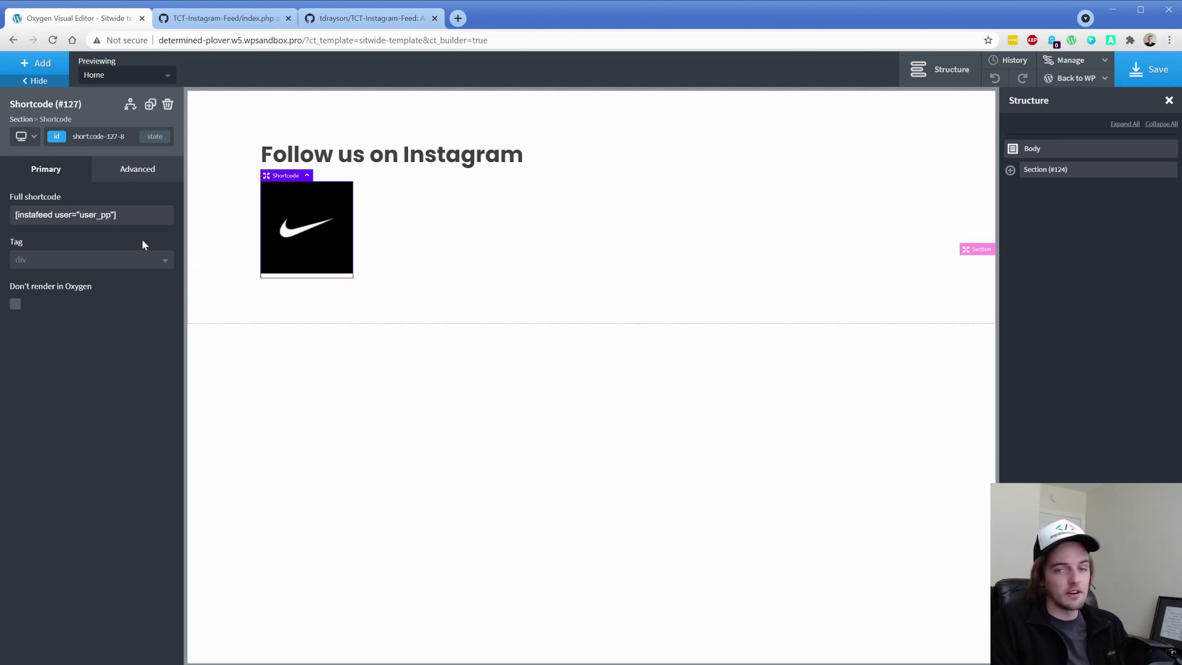
Add a second shortcode below the profile picture, pasting the example with user set to bio.
left_click(137, 169)
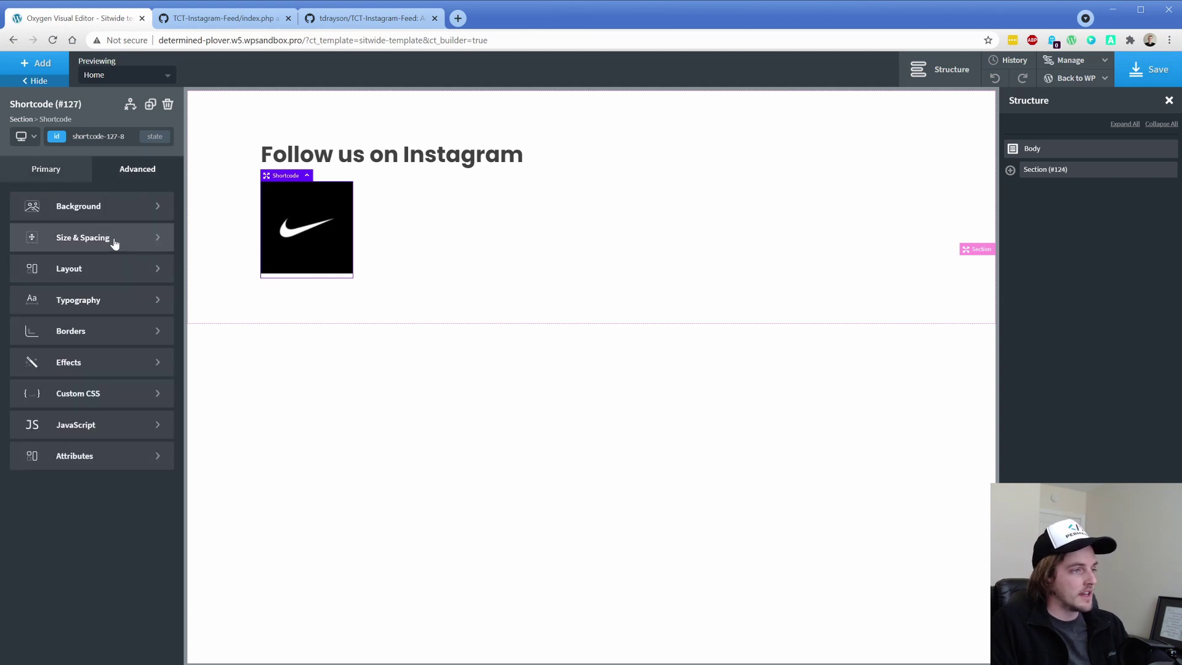
left_click(105, 238)
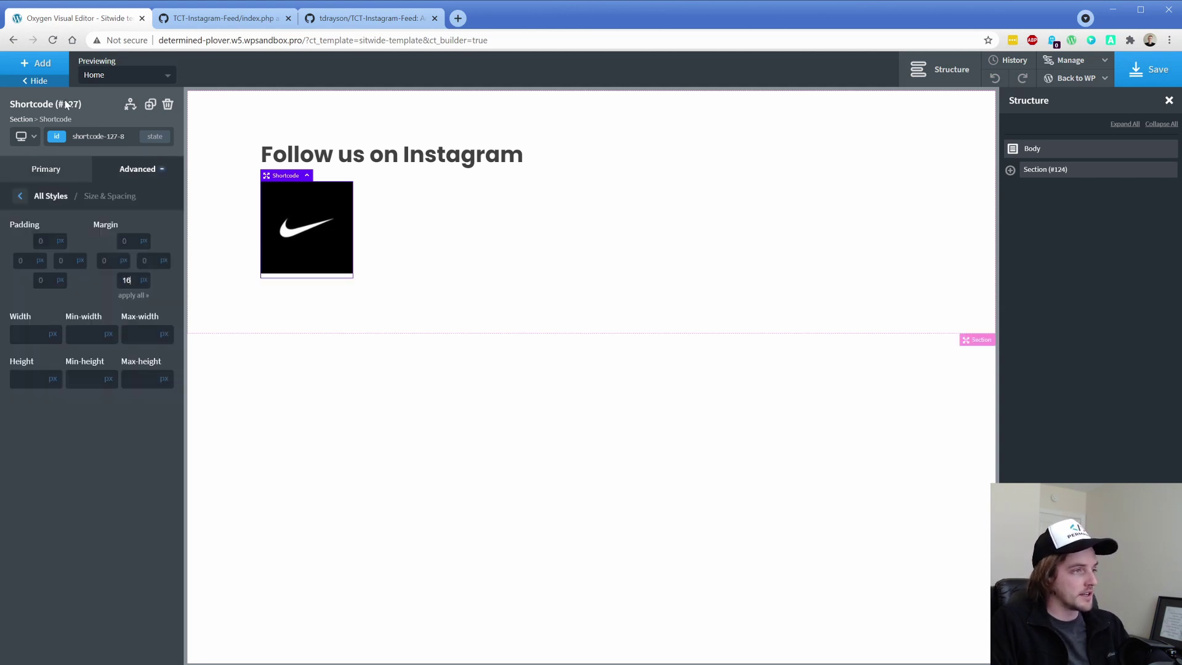
left_click(35, 62)
type("short")
left_click(50, 145)
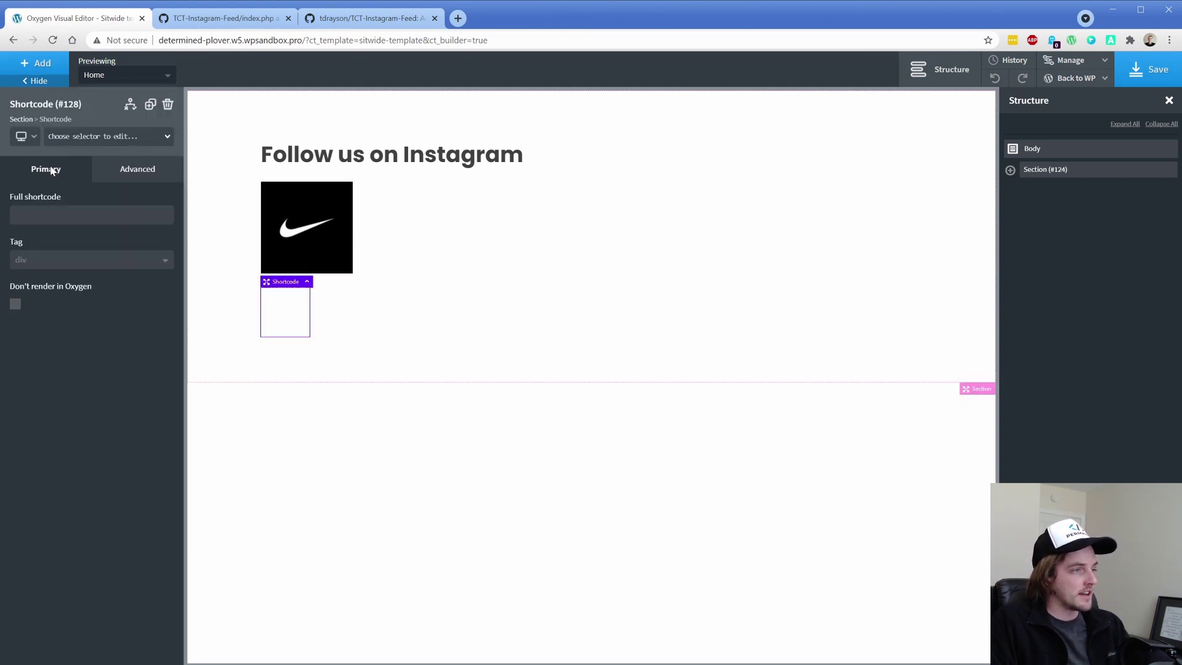
left_click(74, 215)
key("ctrl+v")
left_click_drag(83, 216, 157, 234)
type("bio")
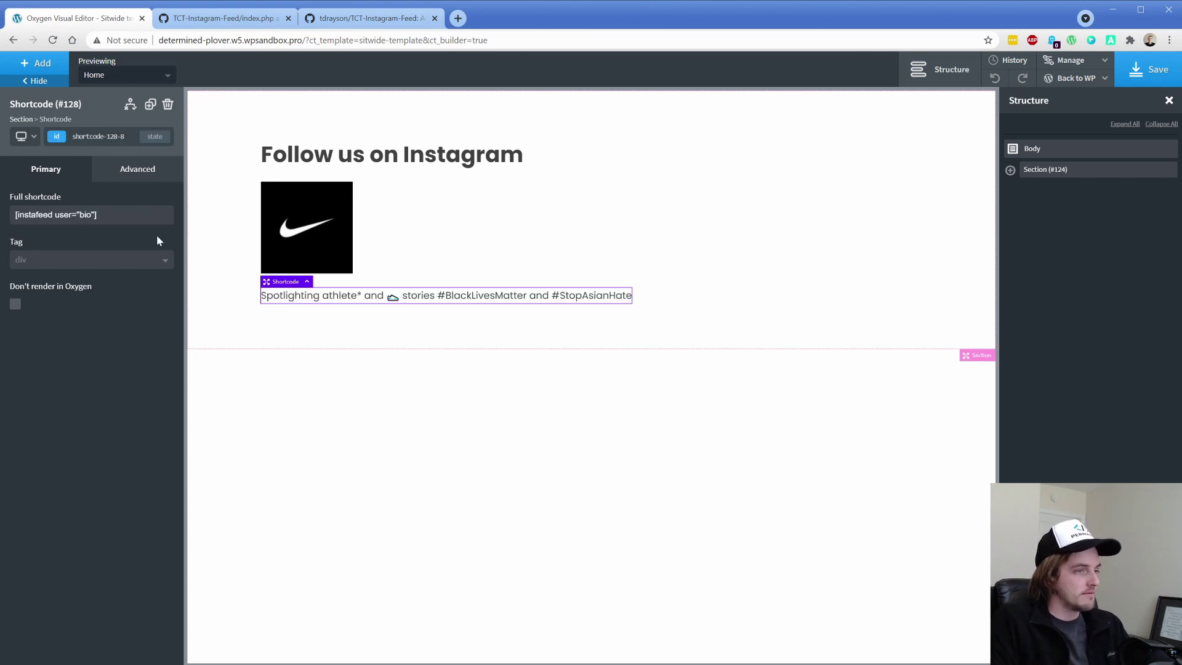
Give the bio shortcode a 16 px bottom margin, then duplicate it and change bio to followers.
left_click(147, 178)
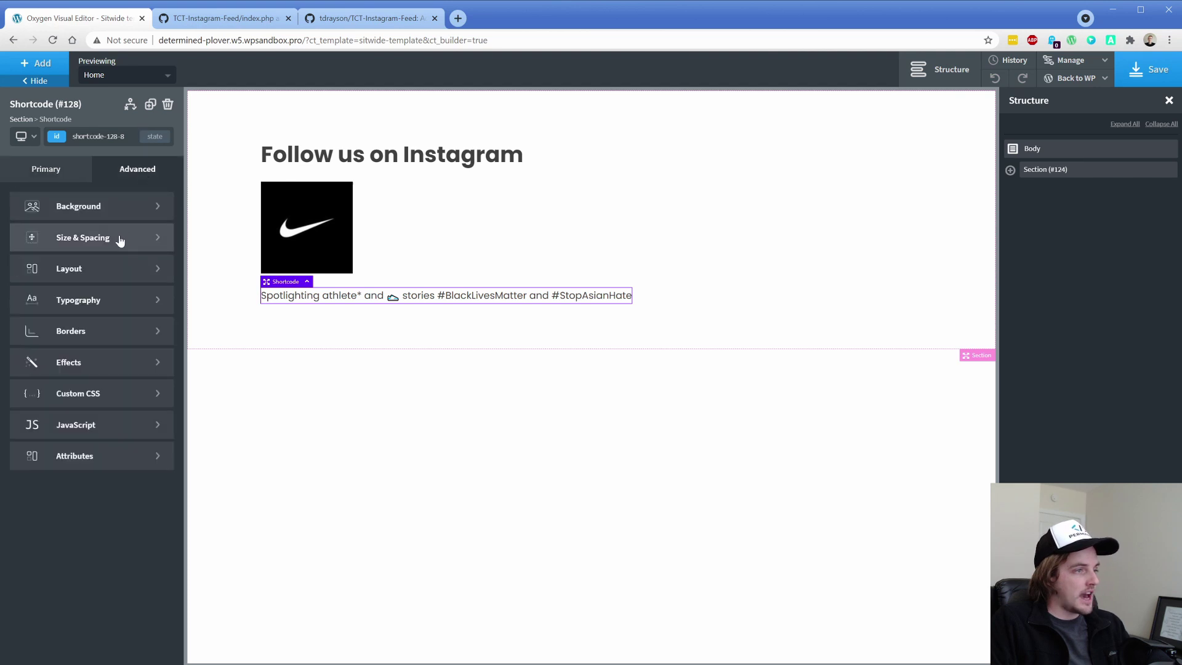
left_click(119, 238)
left_click(126, 280)
type("16")
left_click(149, 104)
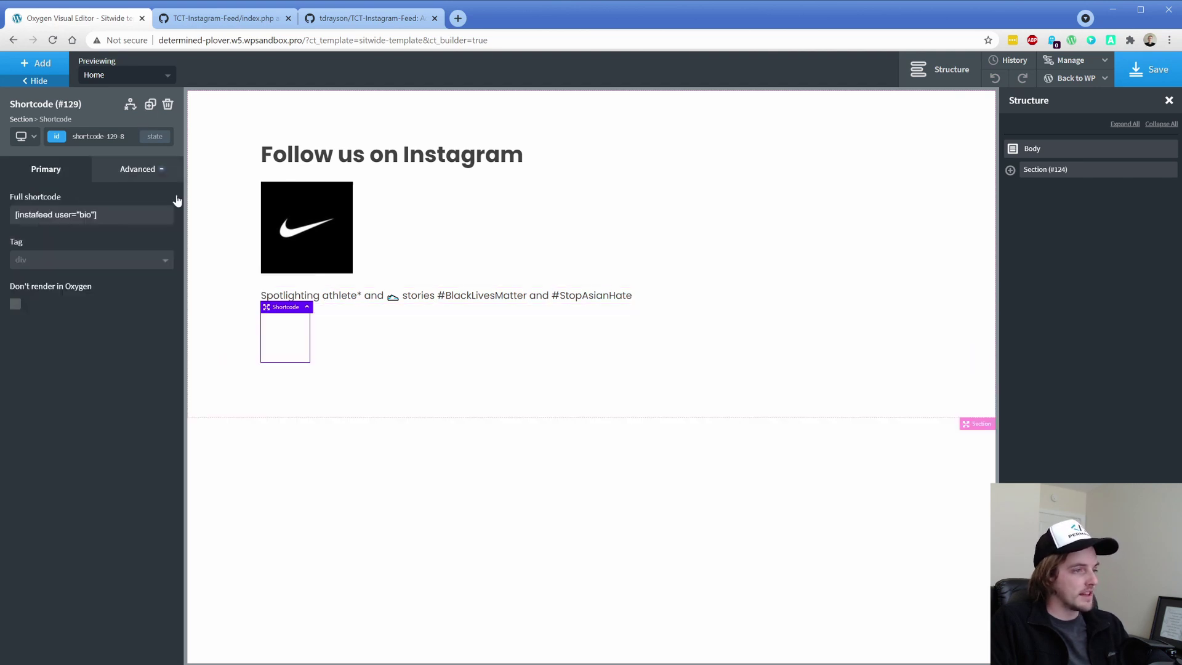
double_click(87, 214)
type("followers")
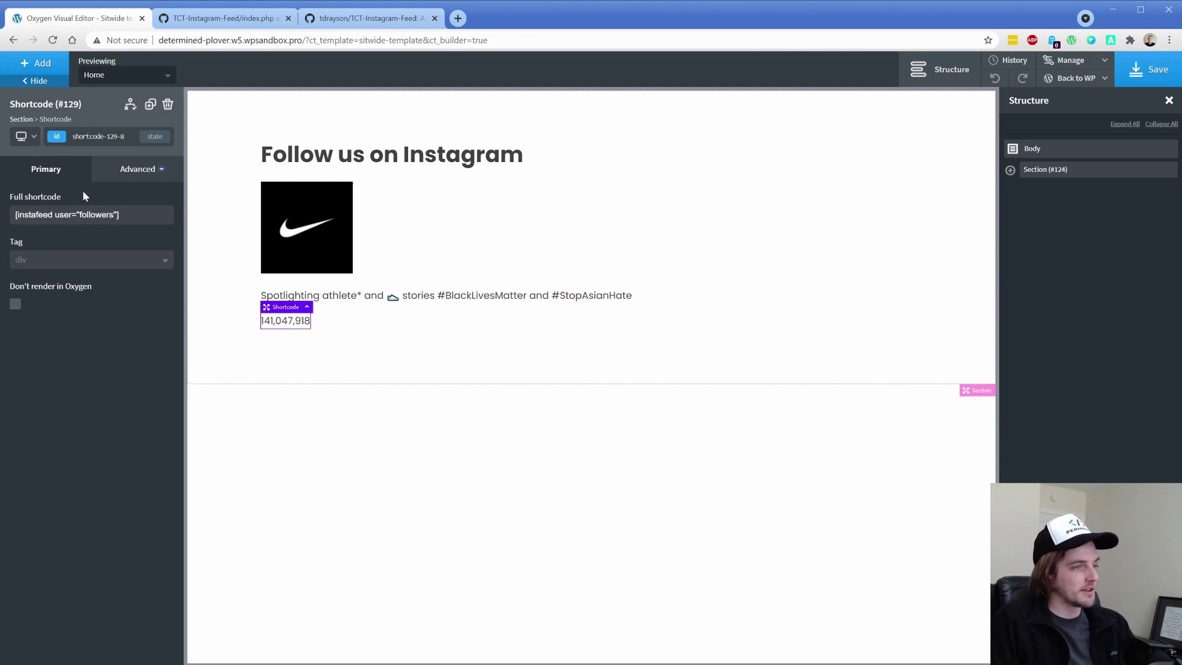
Add a new section and copy the [instafeed user="feed-grid"] example from the GitHub README.
left_click(52, 64)
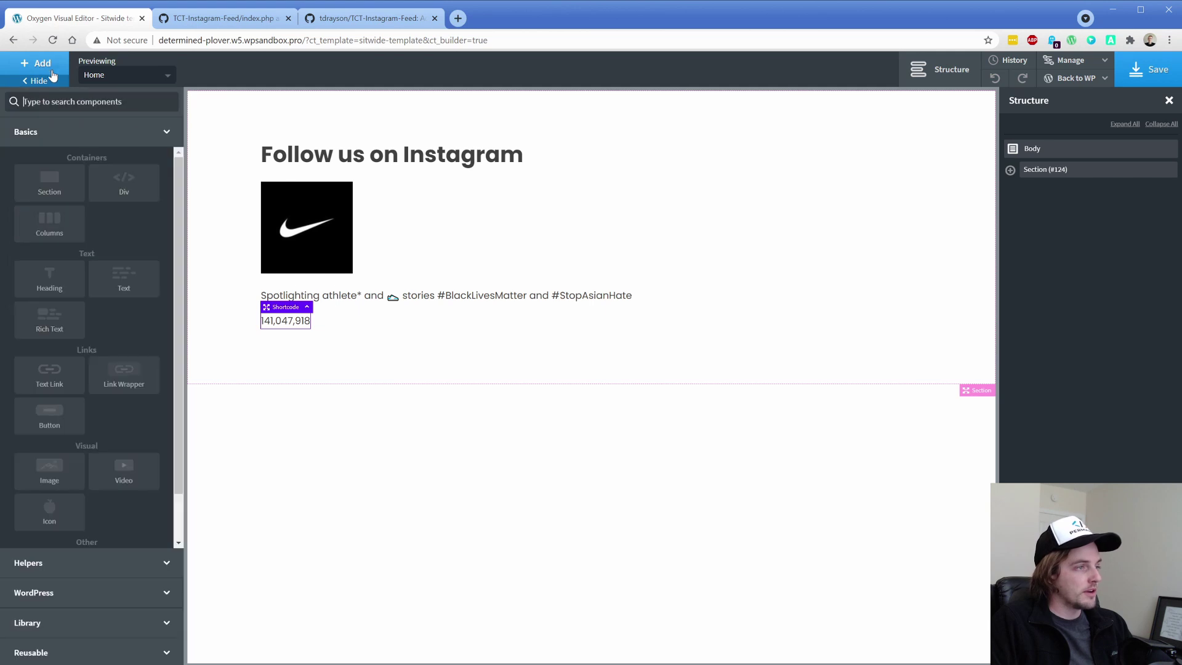
left_click(52, 181)
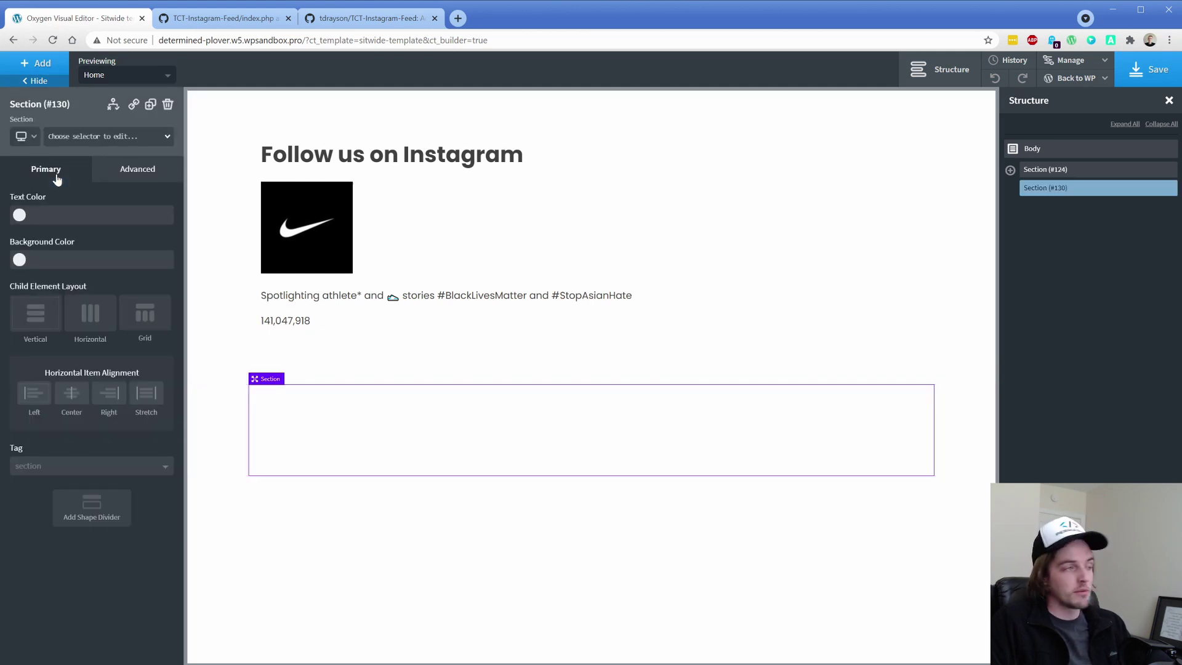
left_click(349, 21)
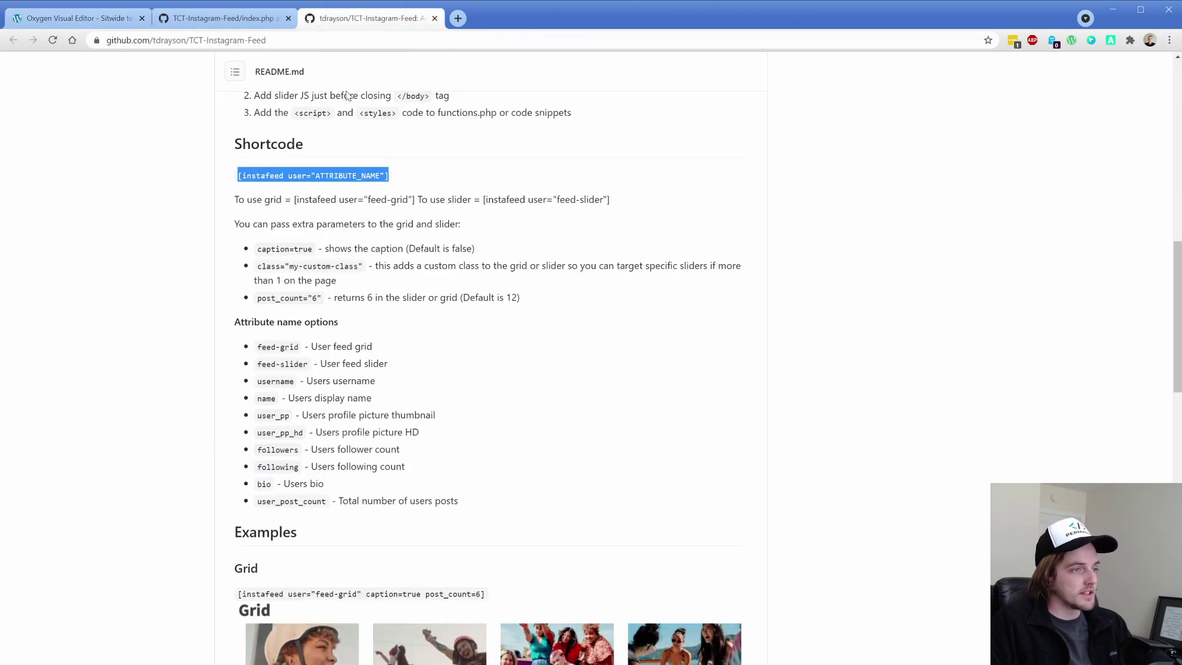
left_click_drag(292, 200, 415, 201)
key("ctrl+c")
left_click(96, 18)
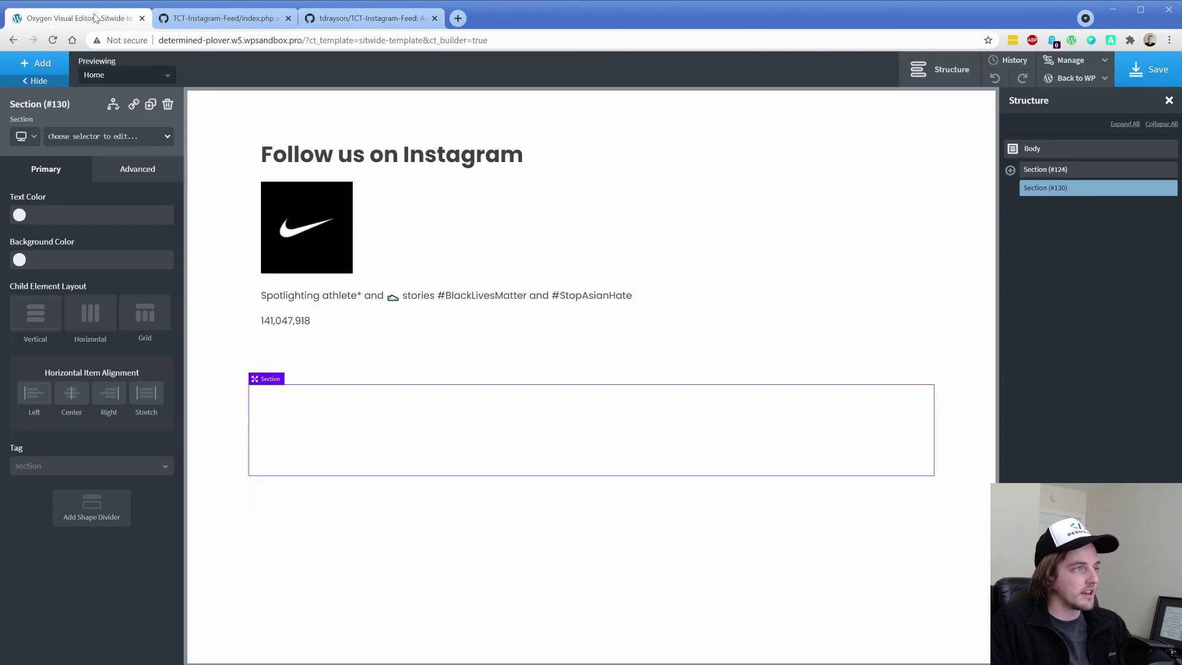
Add a shortcode inside the new section and paste the feed-grid shortcode to render the photo grid.
left_click(35, 63)
type("sh")
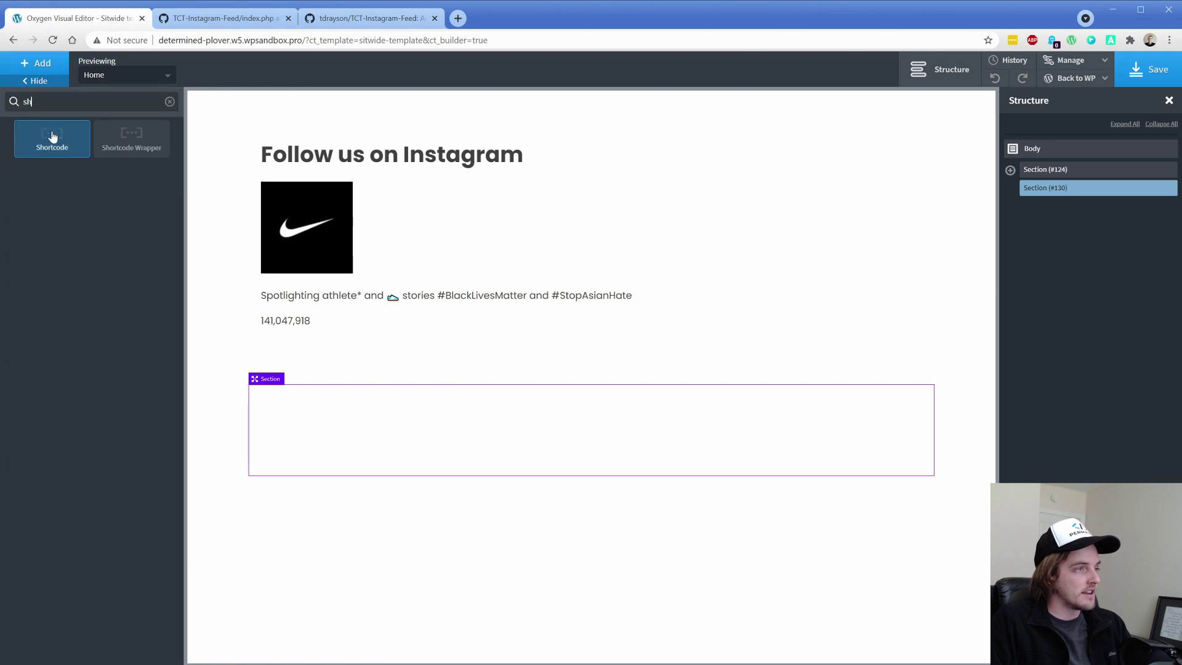
left_click(48, 137)
key("ctrl+v")
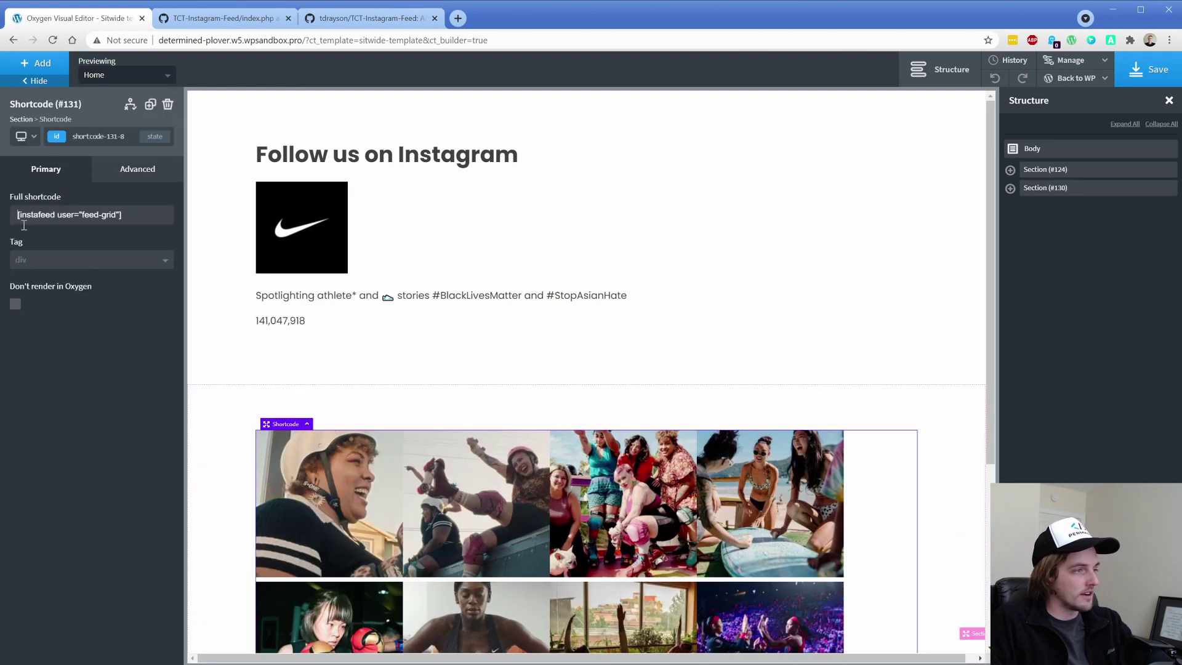
scroll(222, 364, "down", 3)
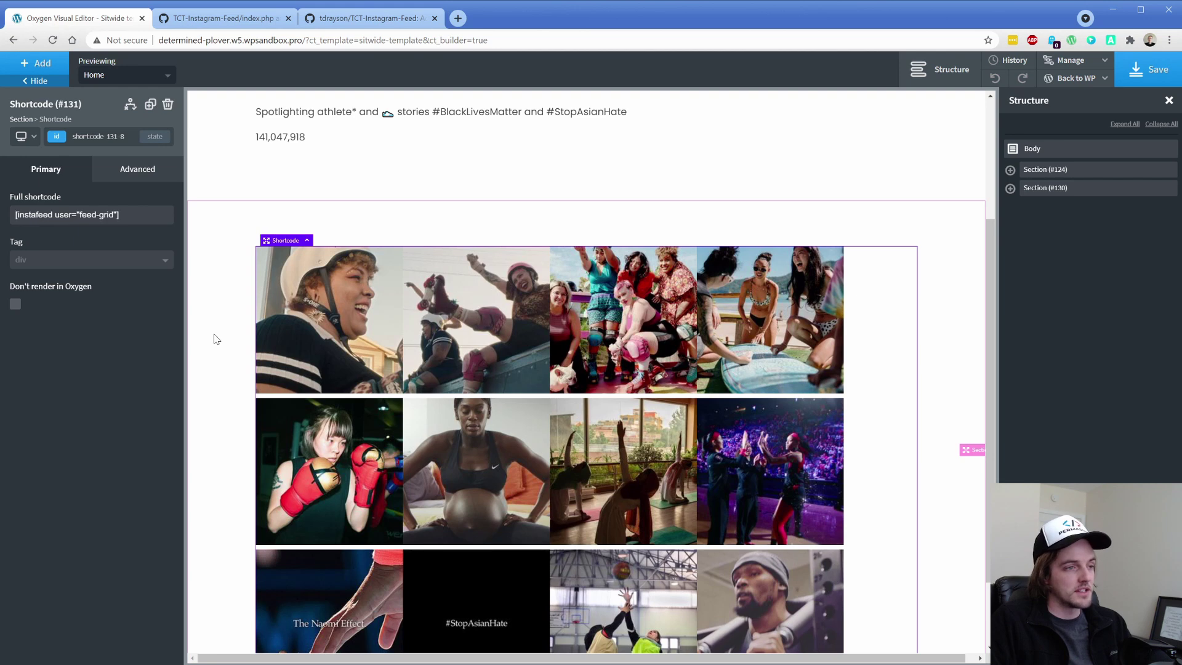
left_click(223, 367)
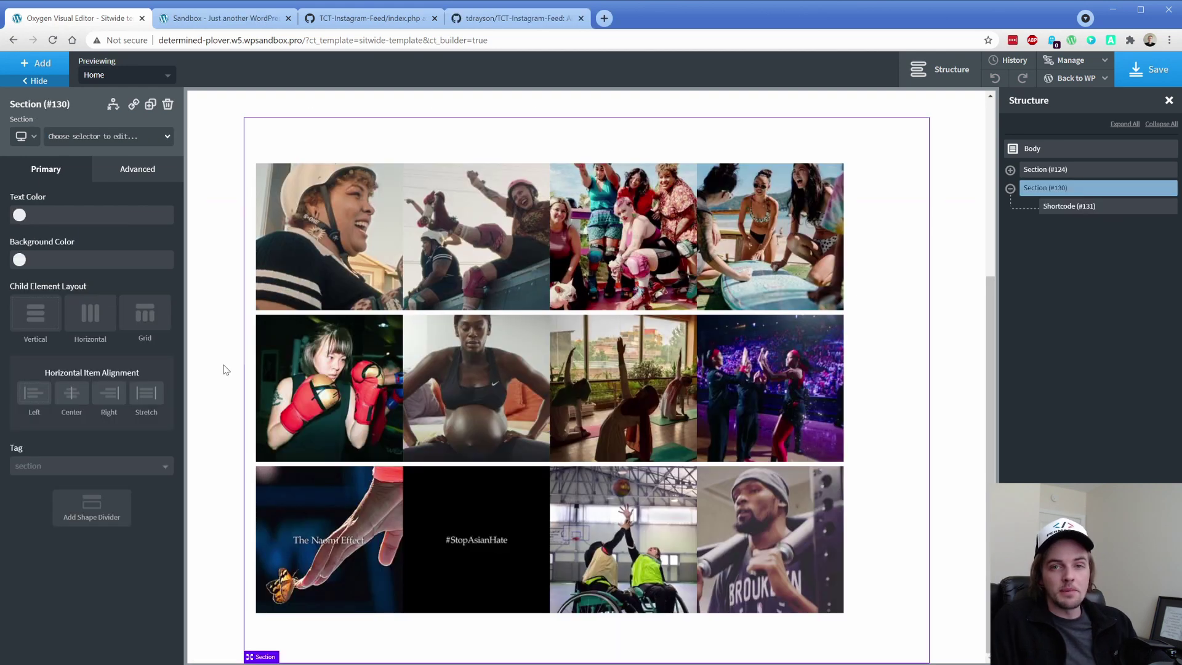
After checking the README, add caption="true" to the feed-grid shortcode's Full shortcode field.
left_click(499, 25)
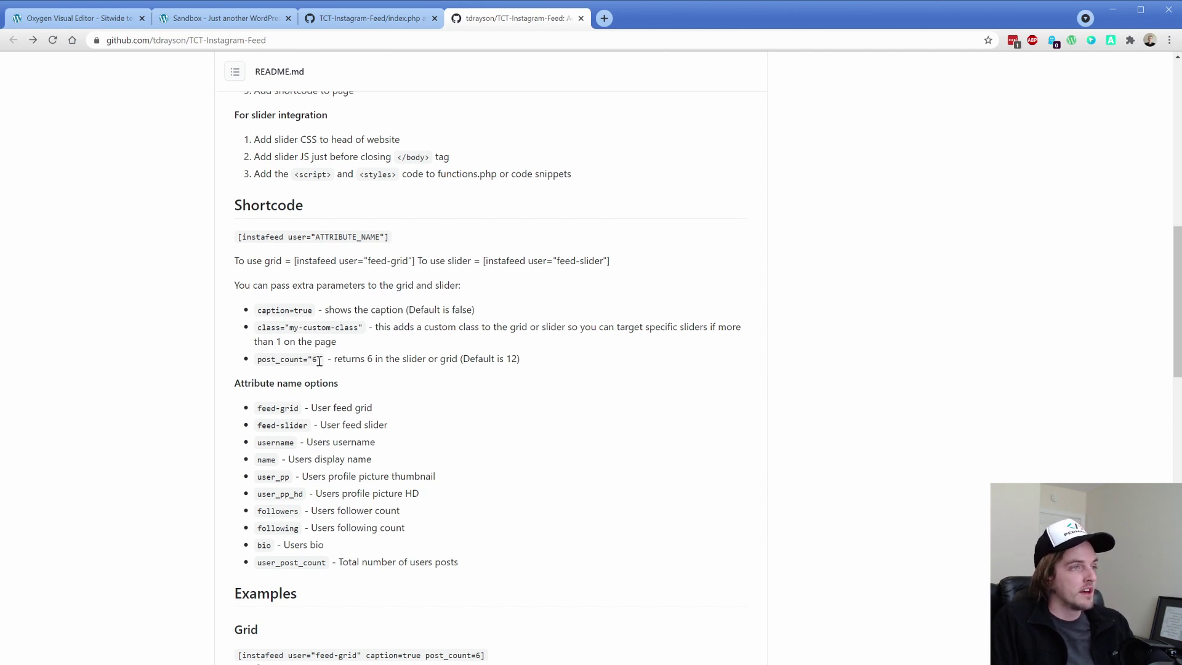
left_click(115, 20)
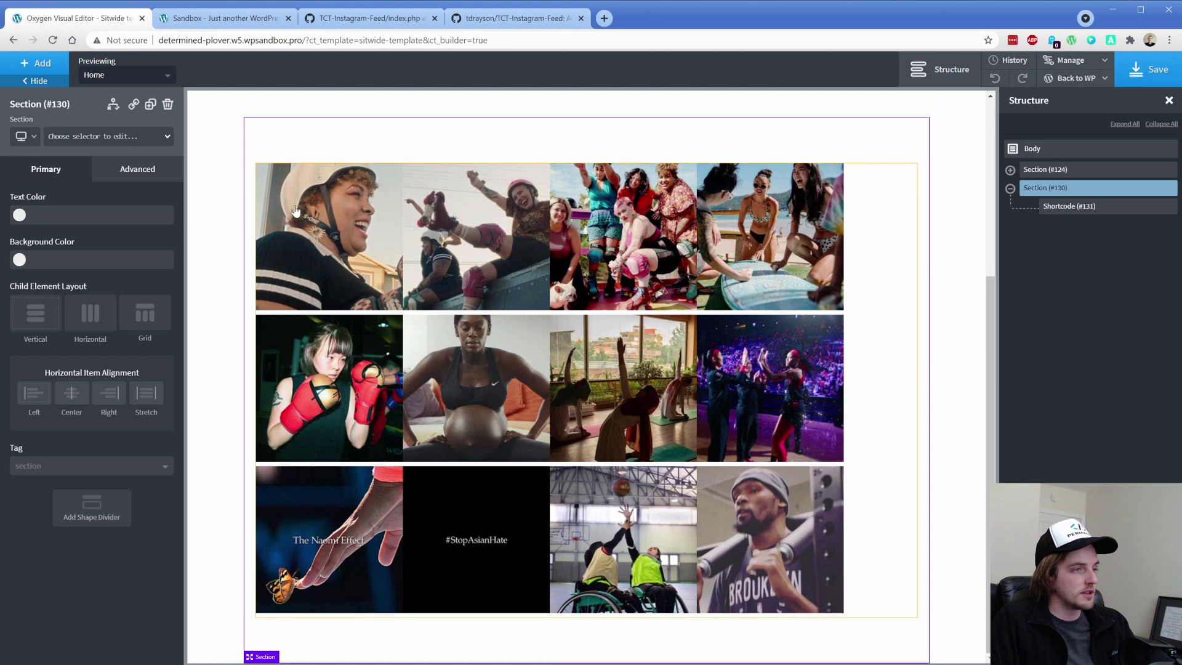
left_click(275, 211)
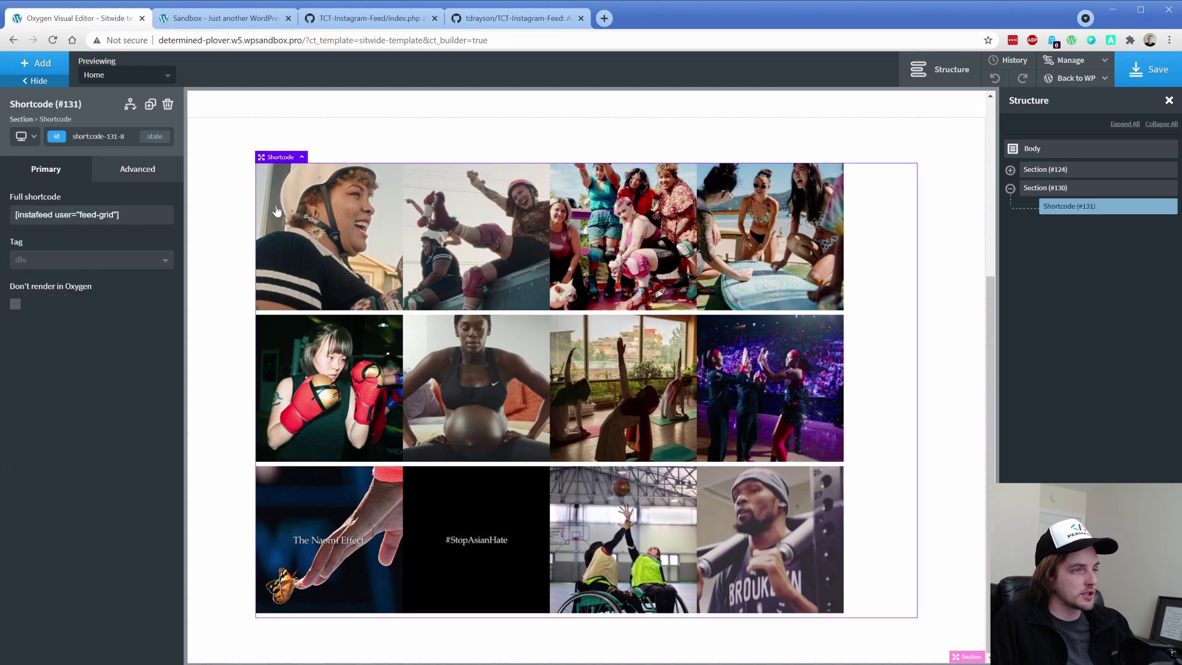
left_click(115, 214)
type("captio")
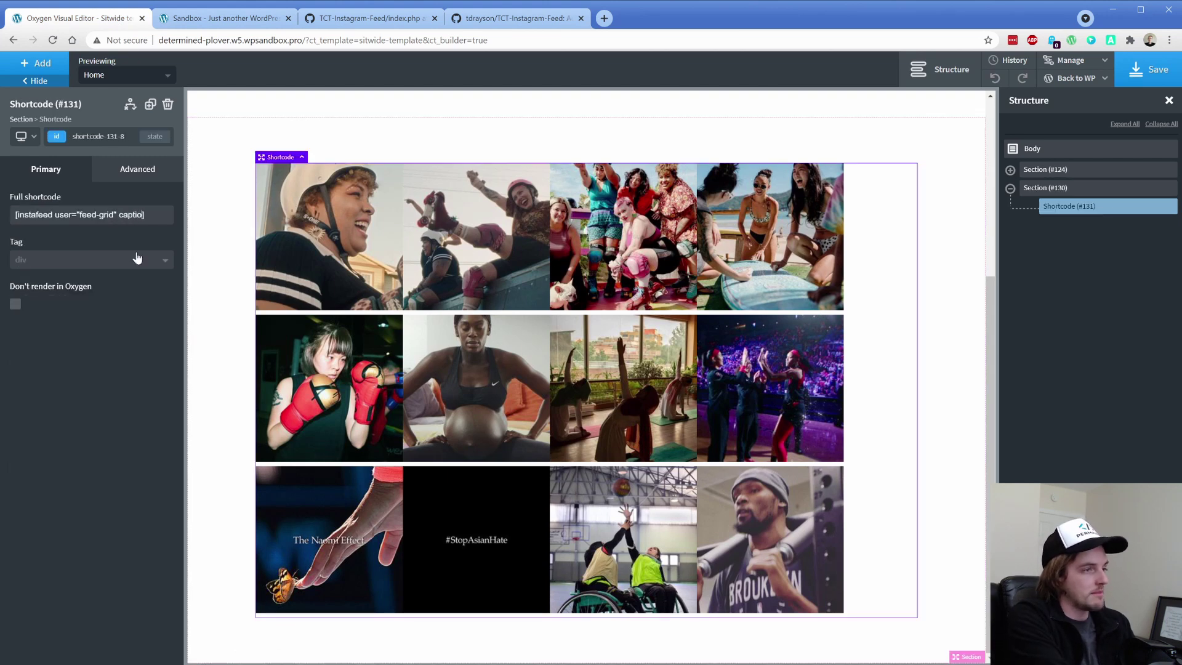
type("n=\"true\"")
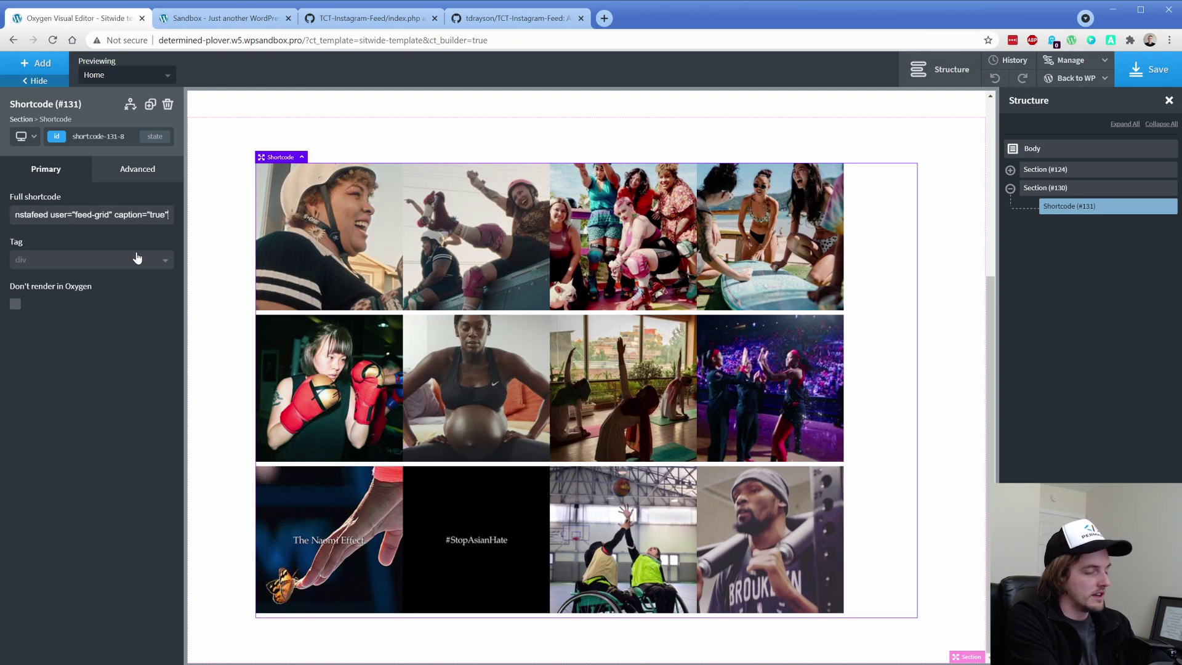
key("End")
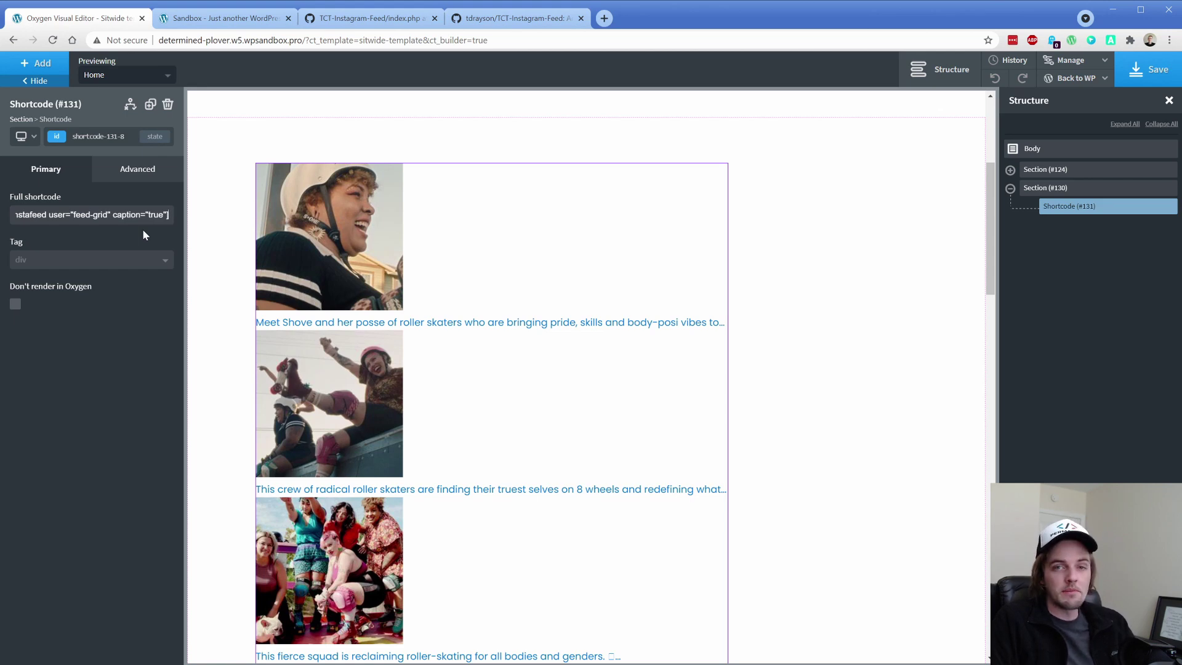
Save the template and open its edit page in WordPress admin.
left_click(1140, 80)
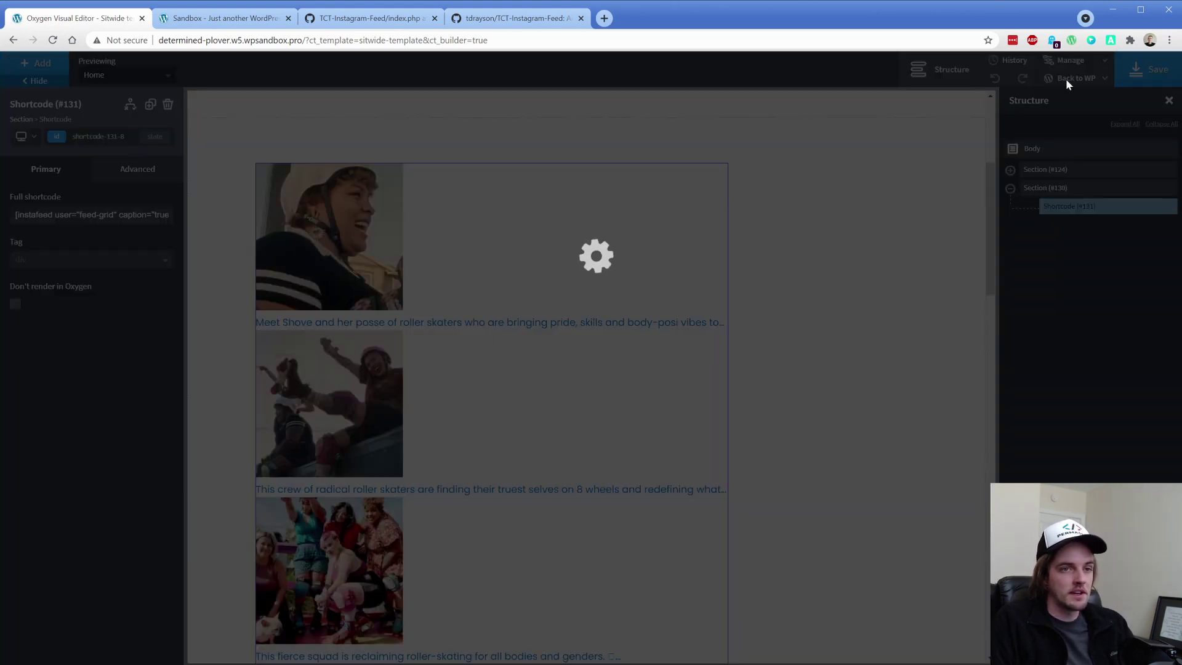
left_click(1066, 79)
left_click(1068, 116)
left_click(233, 23)
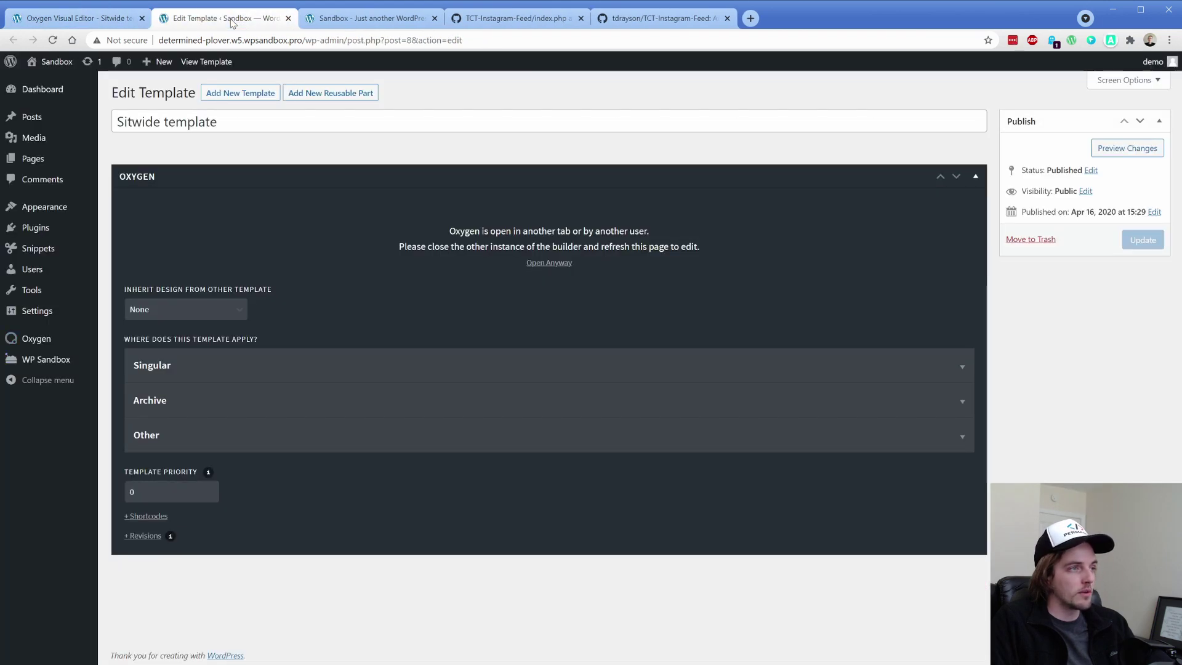
Turn on Enable Selector Detector in Oxygen Settings, save, and return to the visual editor.
mouse_move(42, 341)
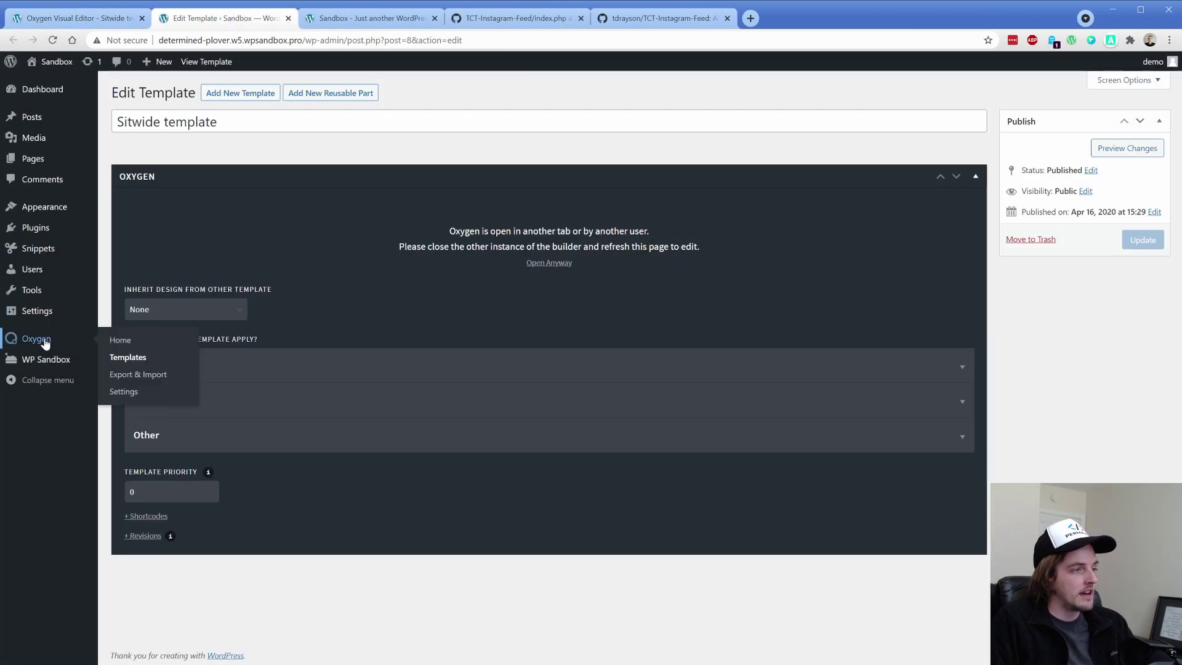
left_click(131, 394)
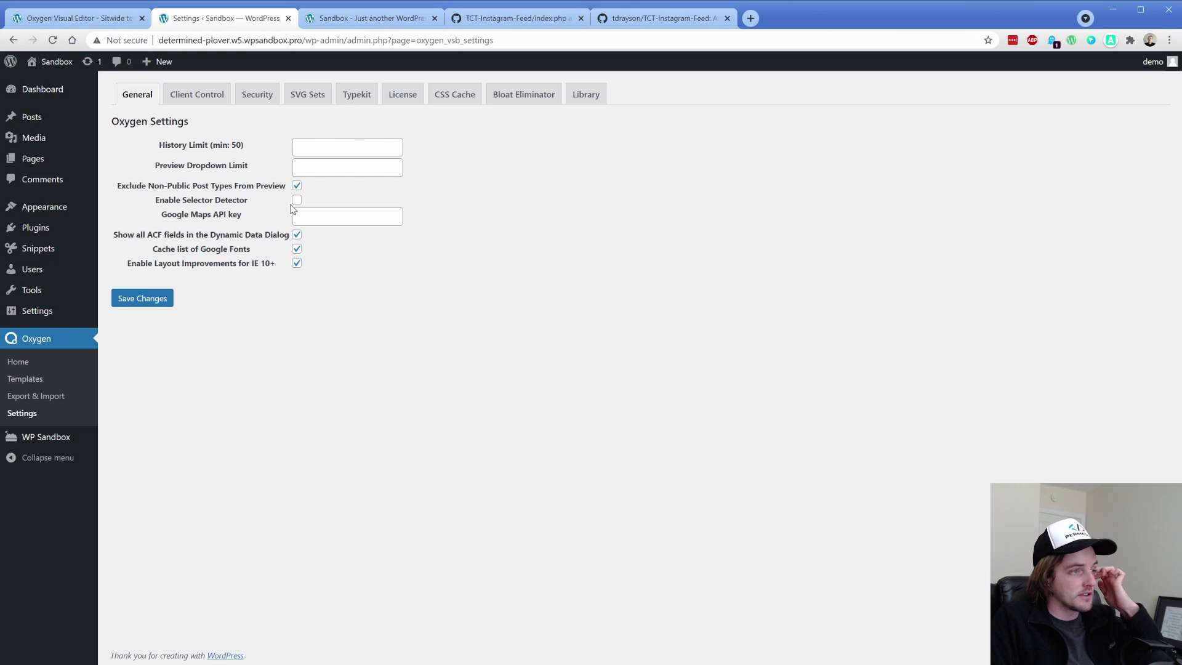
left_click(296, 200)
left_click(165, 299)
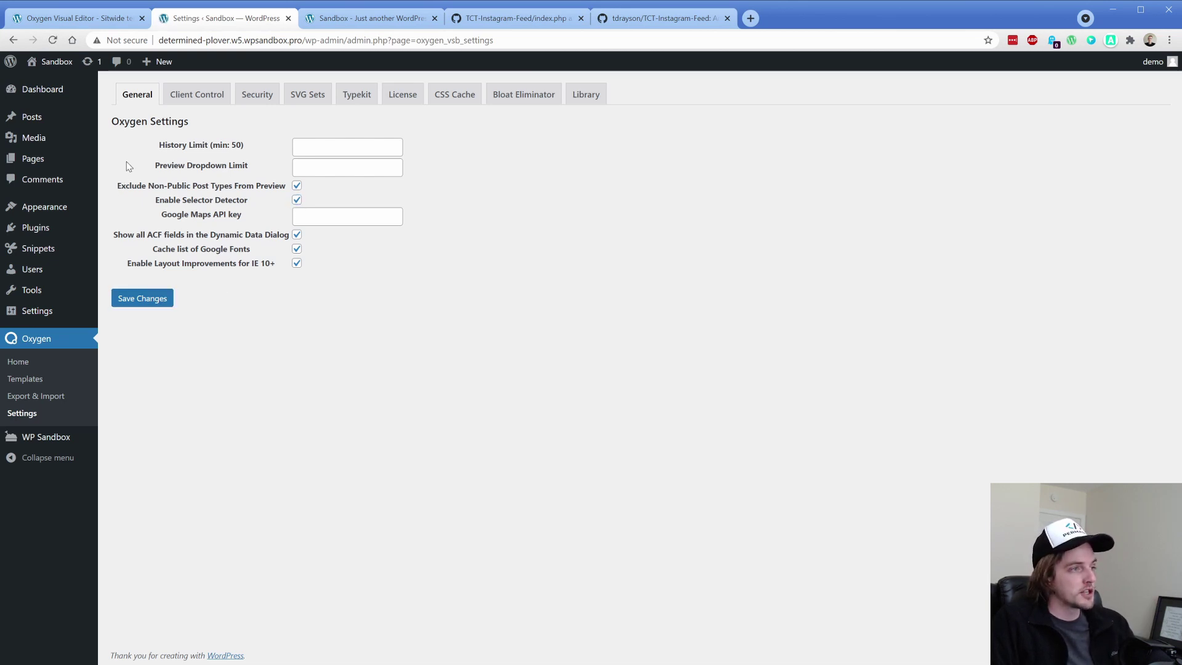
left_click(90, 23)
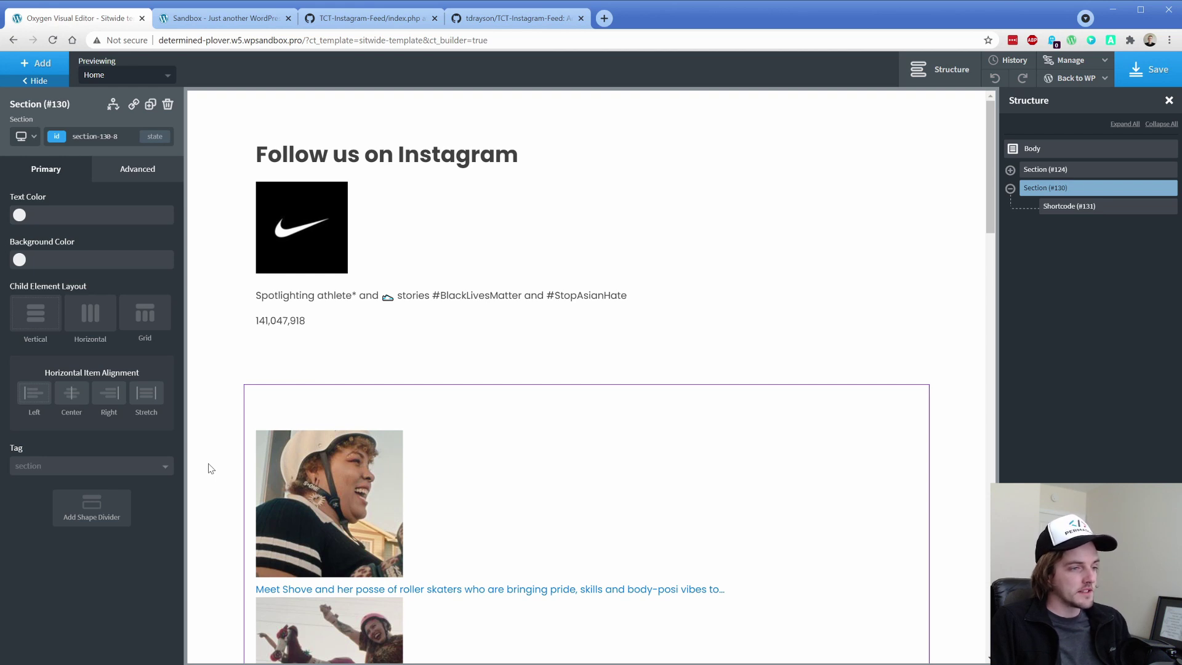
Give the feed shortcode flex display, row direction, space-between justification and wrap.
left_click(1067, 209)
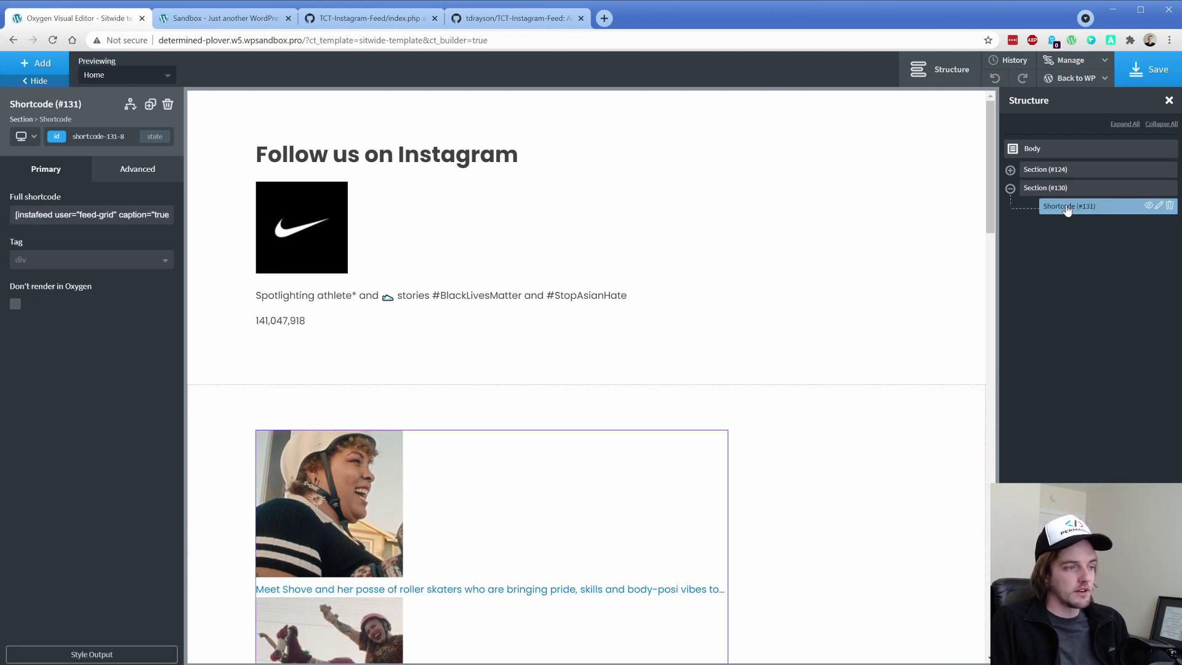
left_click(150, 178)
left_click(104, 269)
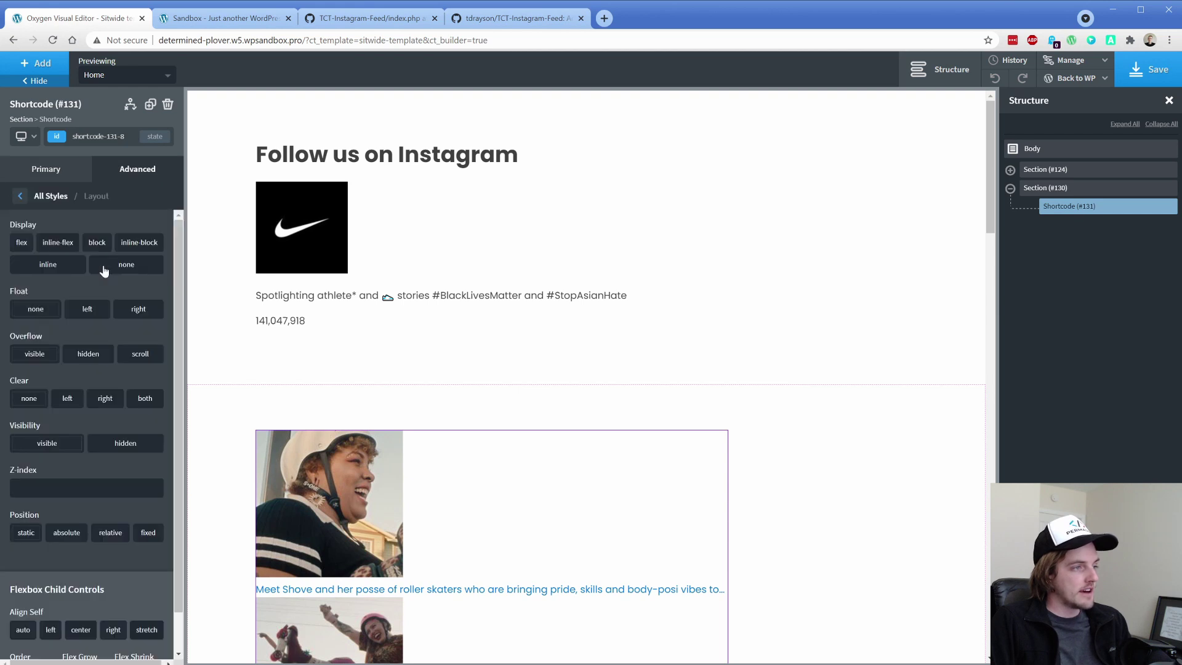
left_click(21, 243)
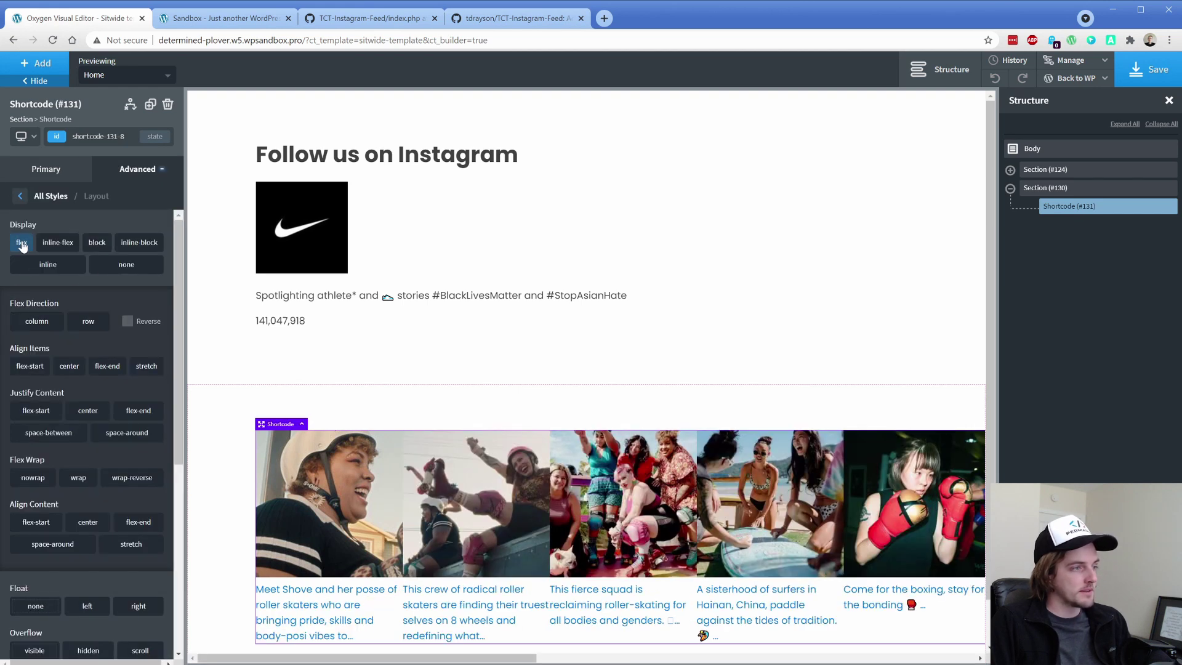
left_click(87, 320)
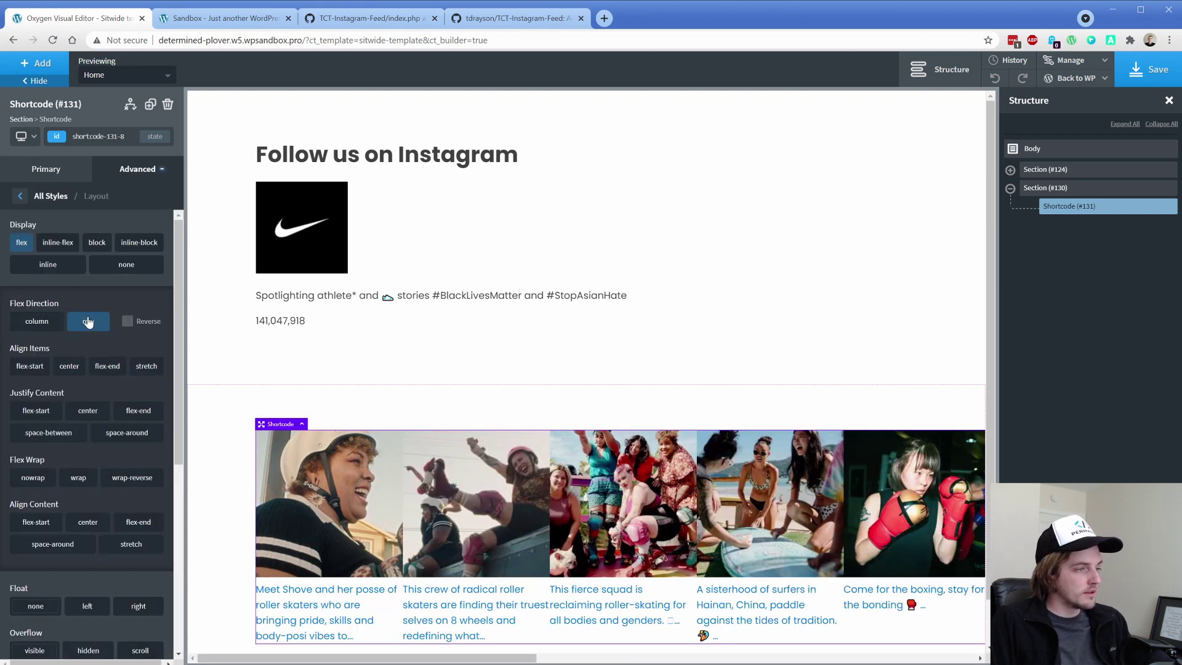
left_click(66, 437)
left_click(74, 486)
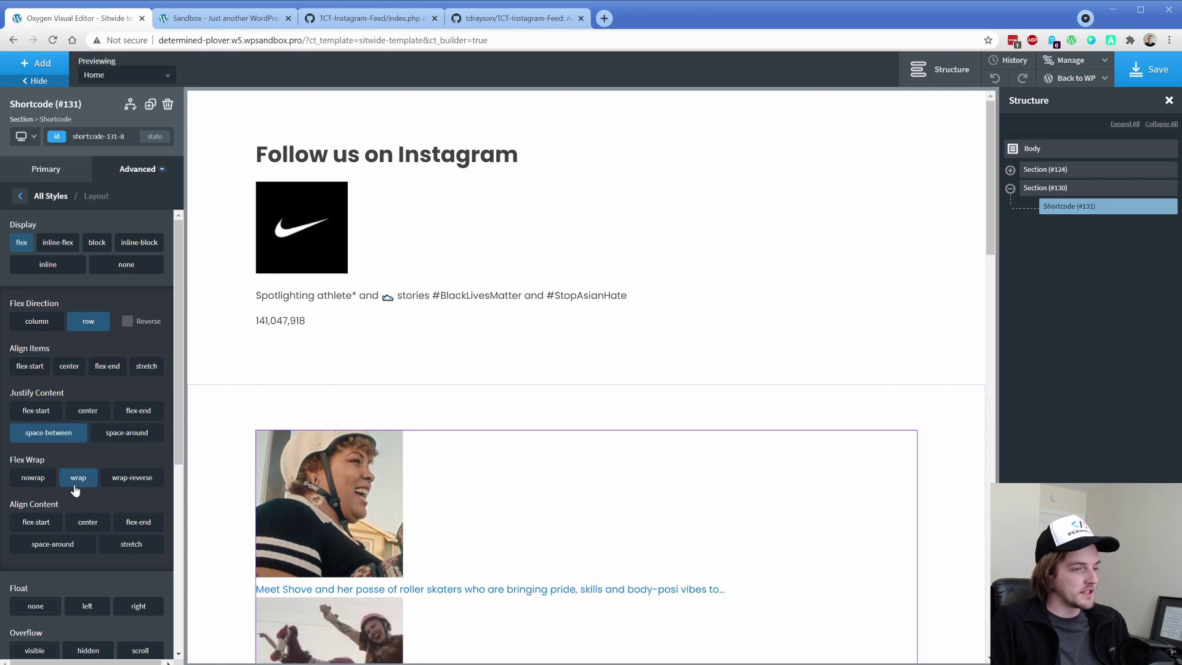
scroll(521, 330, "down", 3)
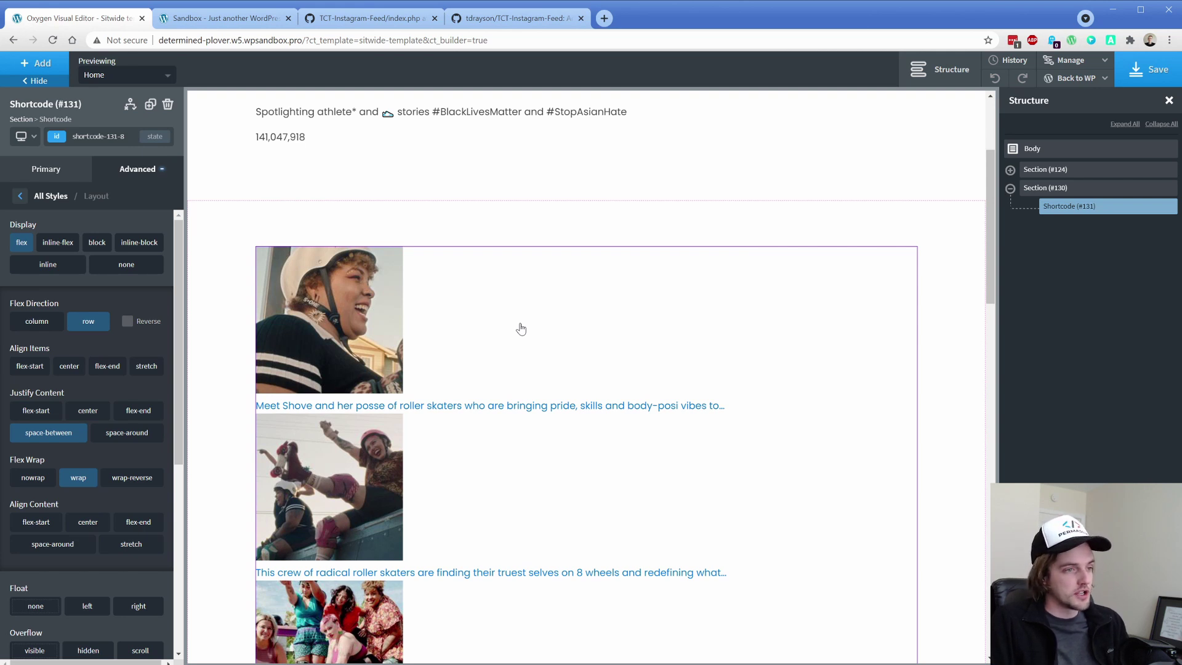
left_click(226, 330)
left_click(456, 333)
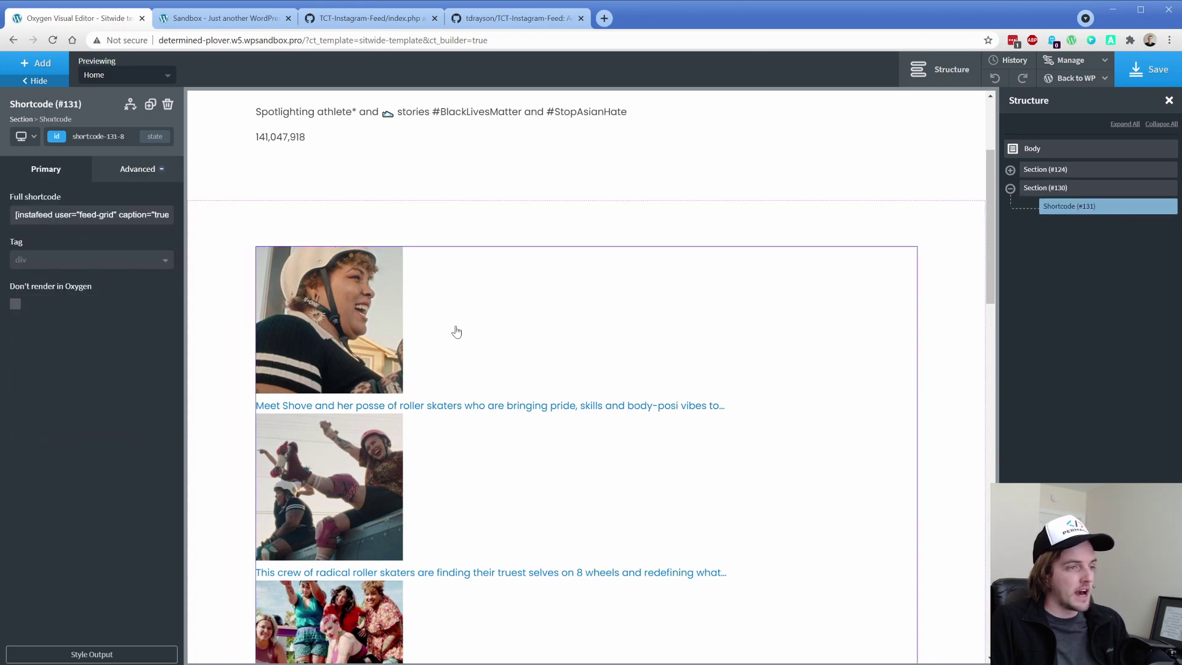
Target the .insta-wrapper post wrappers from the feed's selector tree and open Size & Spacing.
left_click(95, 655)
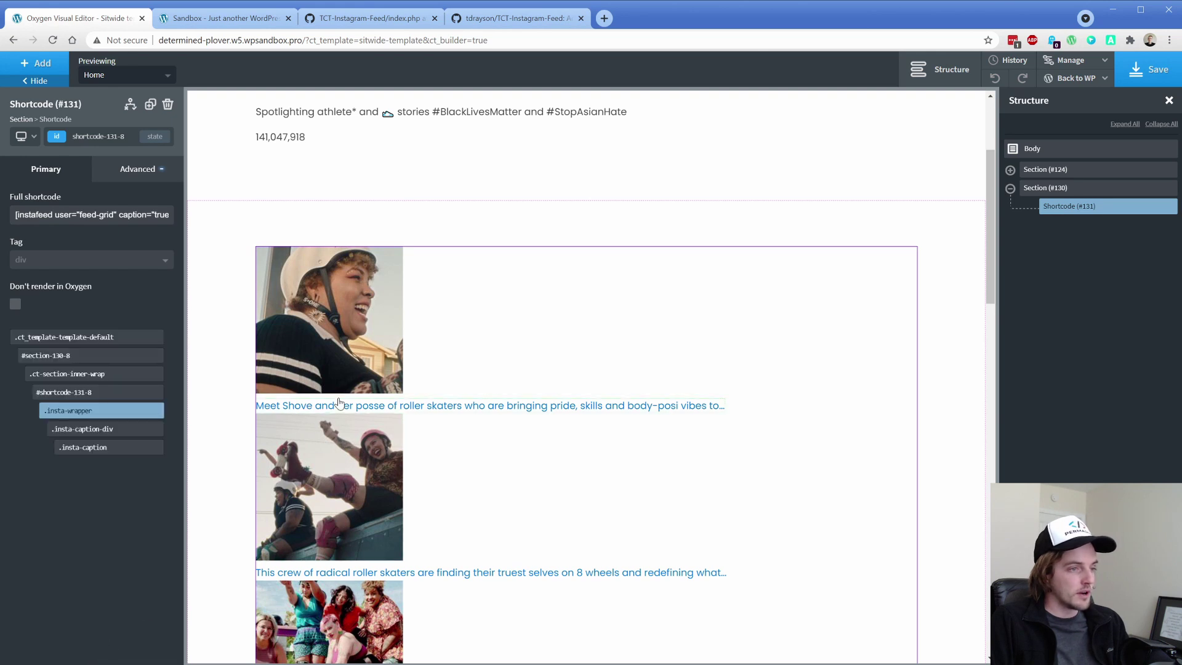
left_click(367, 357)
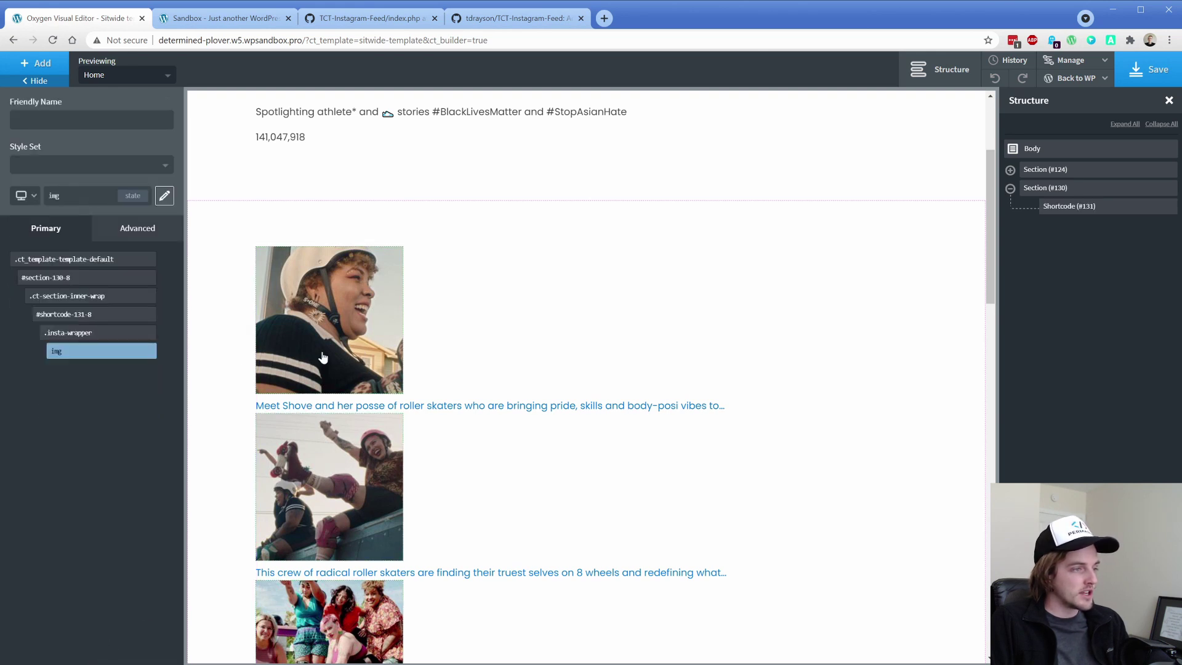
left_click(83, 337)
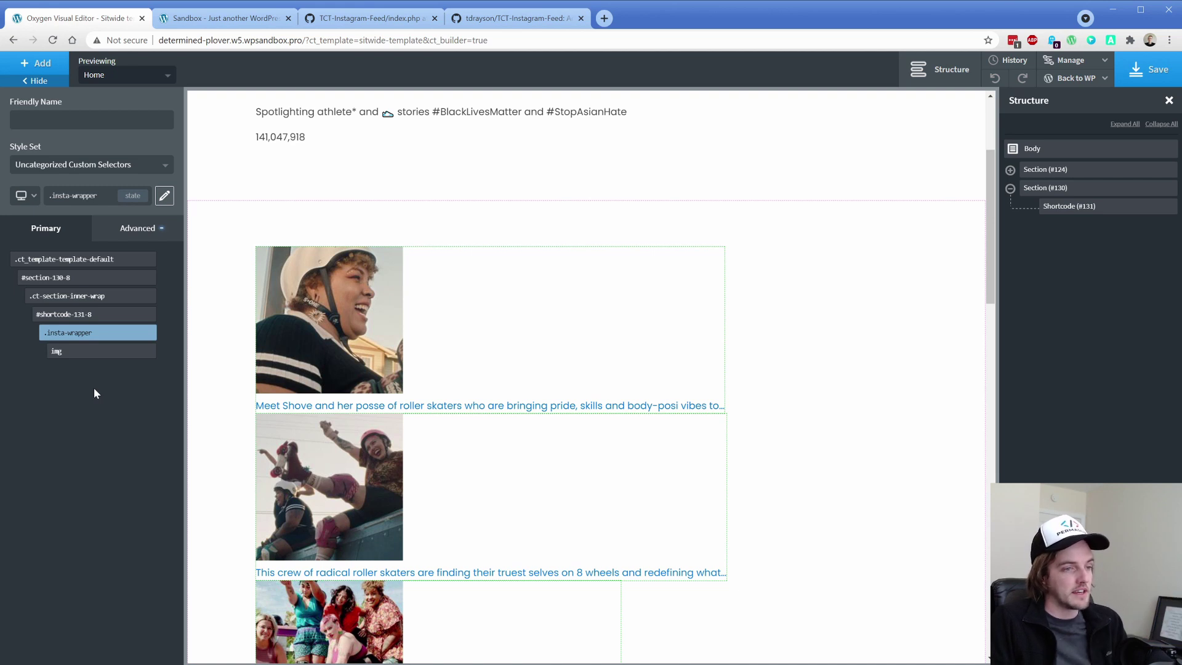
left_click(137, 230)
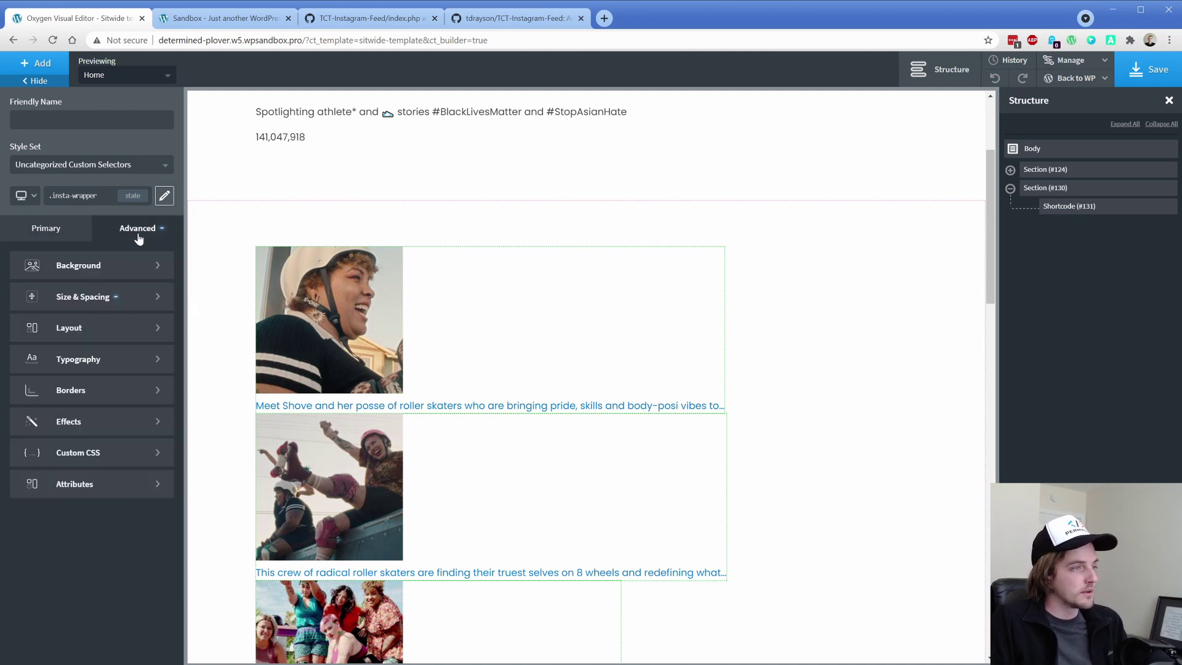
left_click(115, 298)
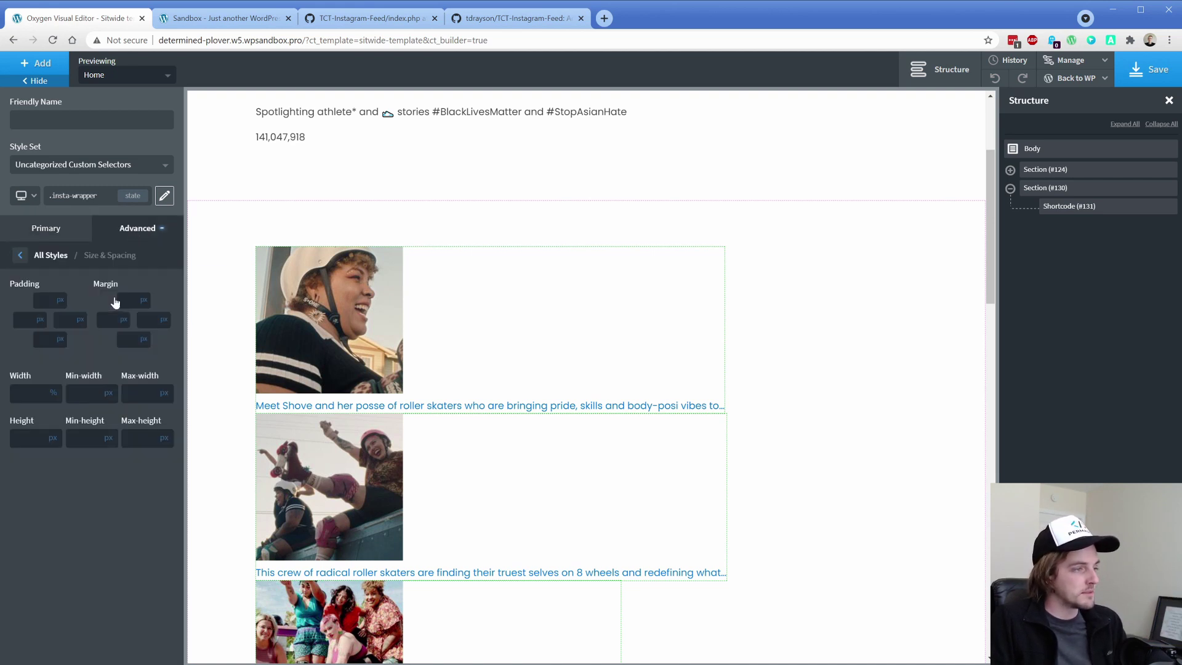
Try .insta-wrapper widths of 24, 25, 15 and 20, then settle on 33%.
left_click(38, 396)
type("33")
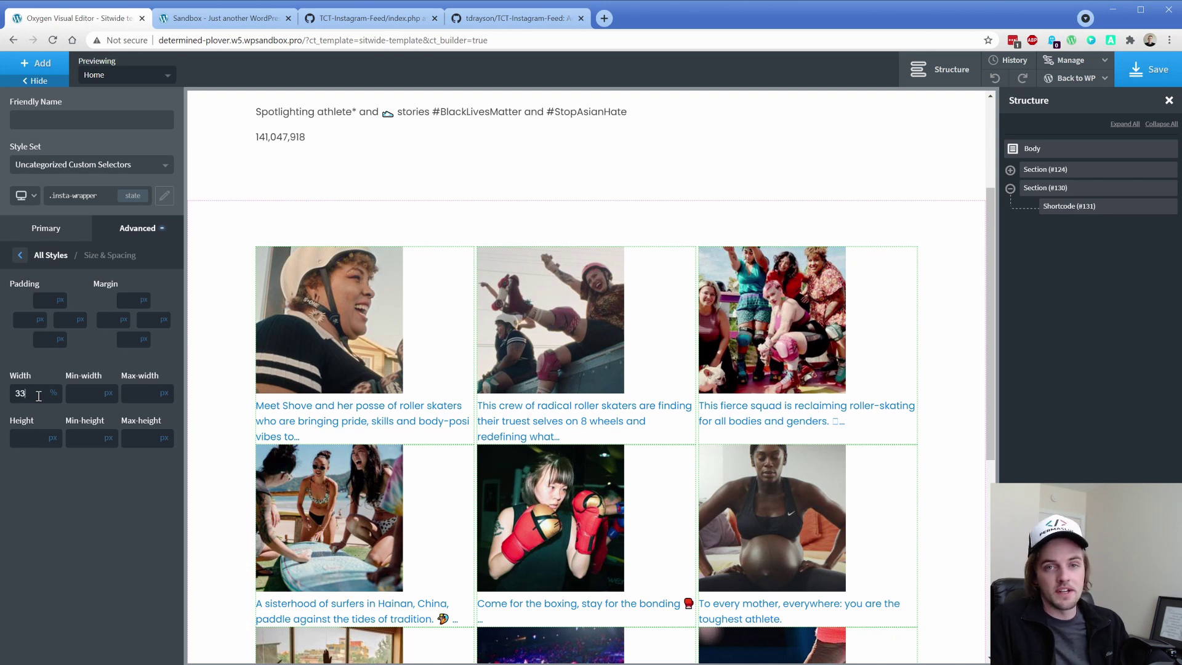
double_click(34, 393)
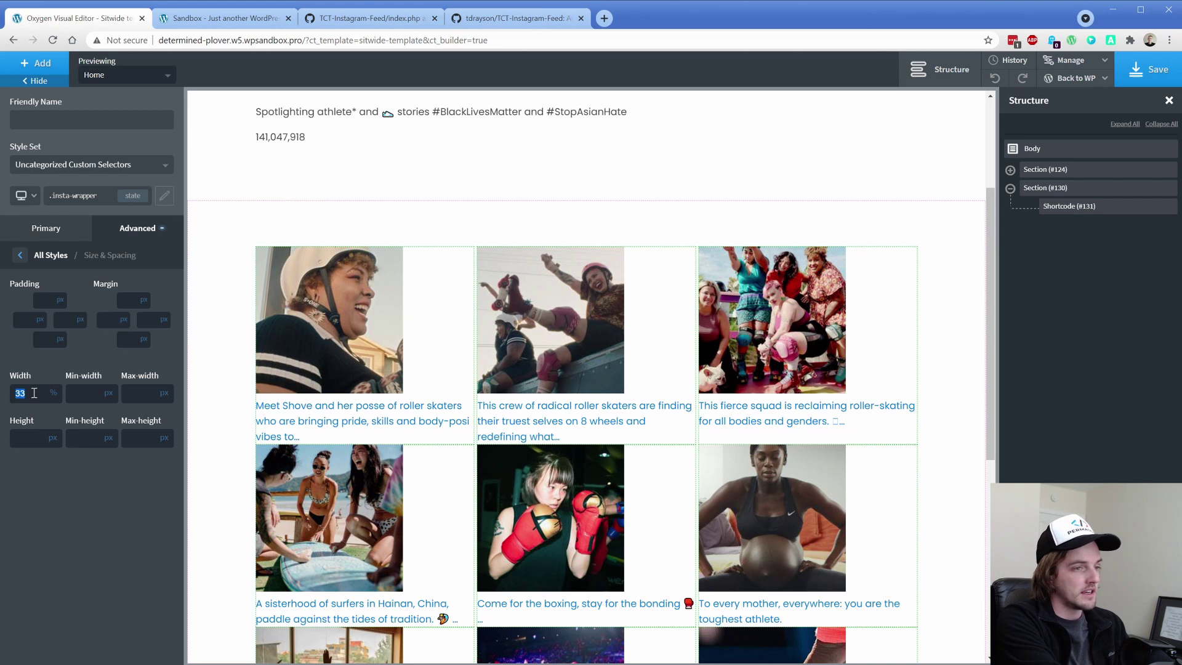
type("24")
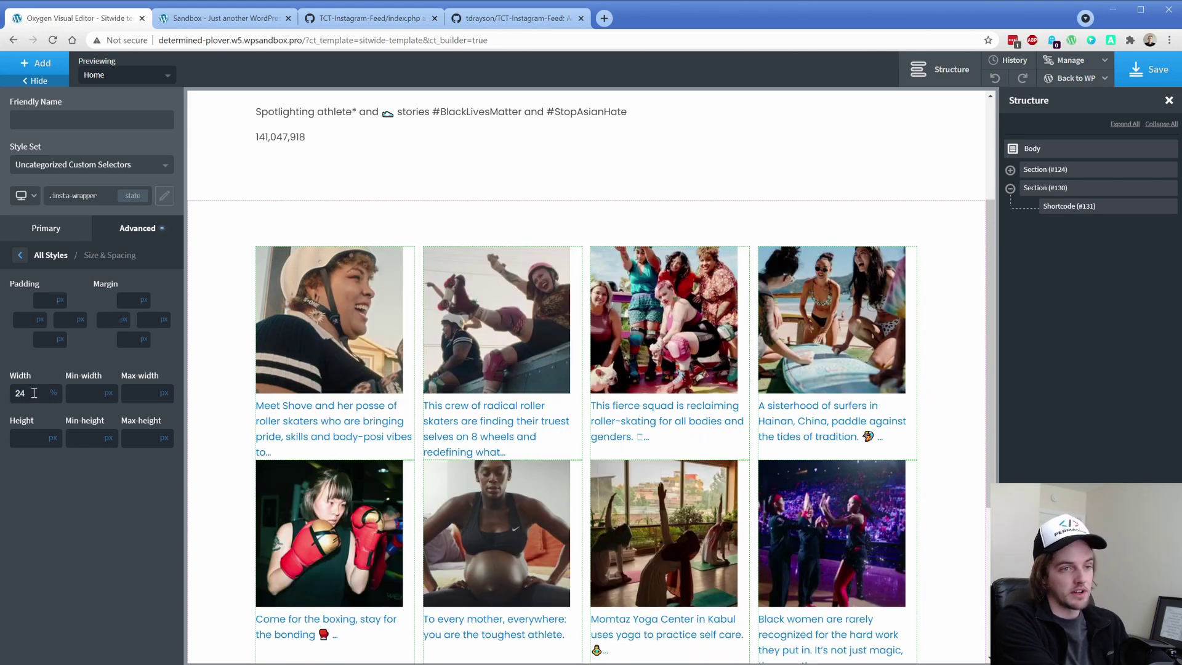
key("Up")
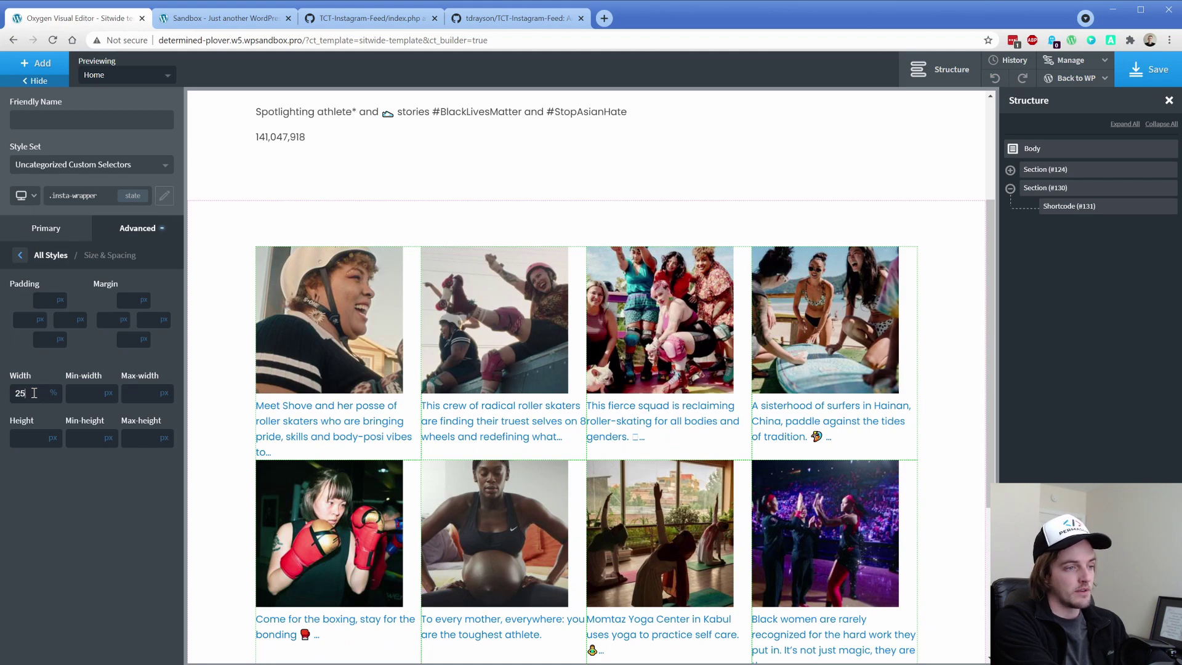
key("BackSpace")
key("BackSpace")
type("15")
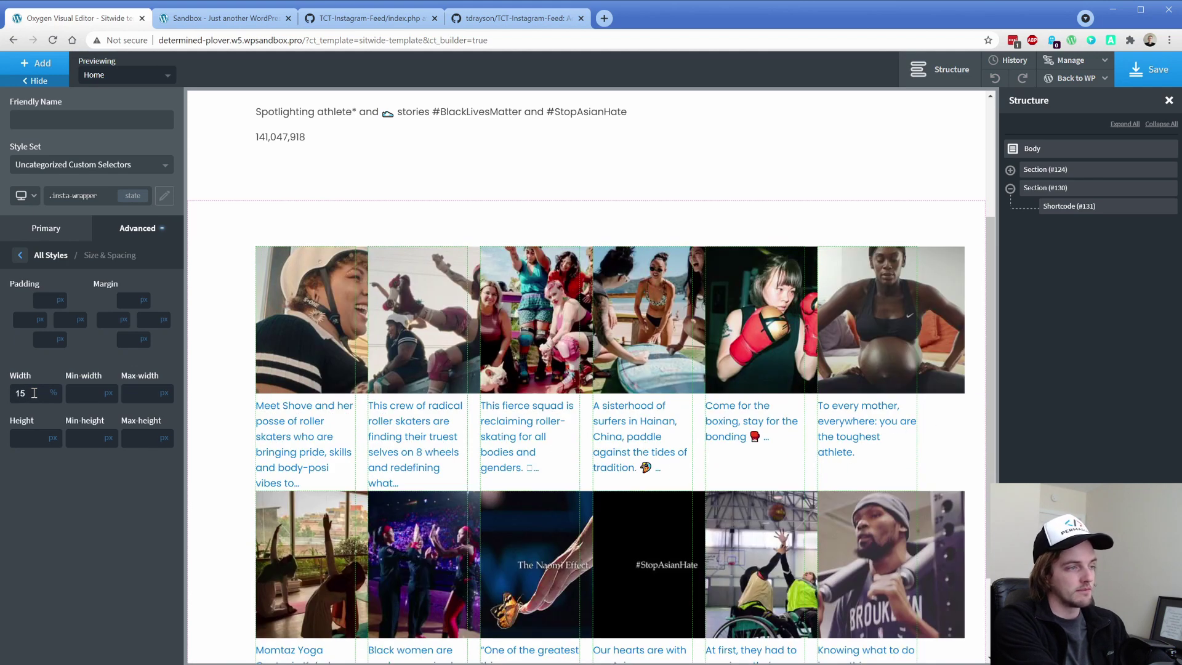
key("BackSpace")
key("BackSpace")
type("20")
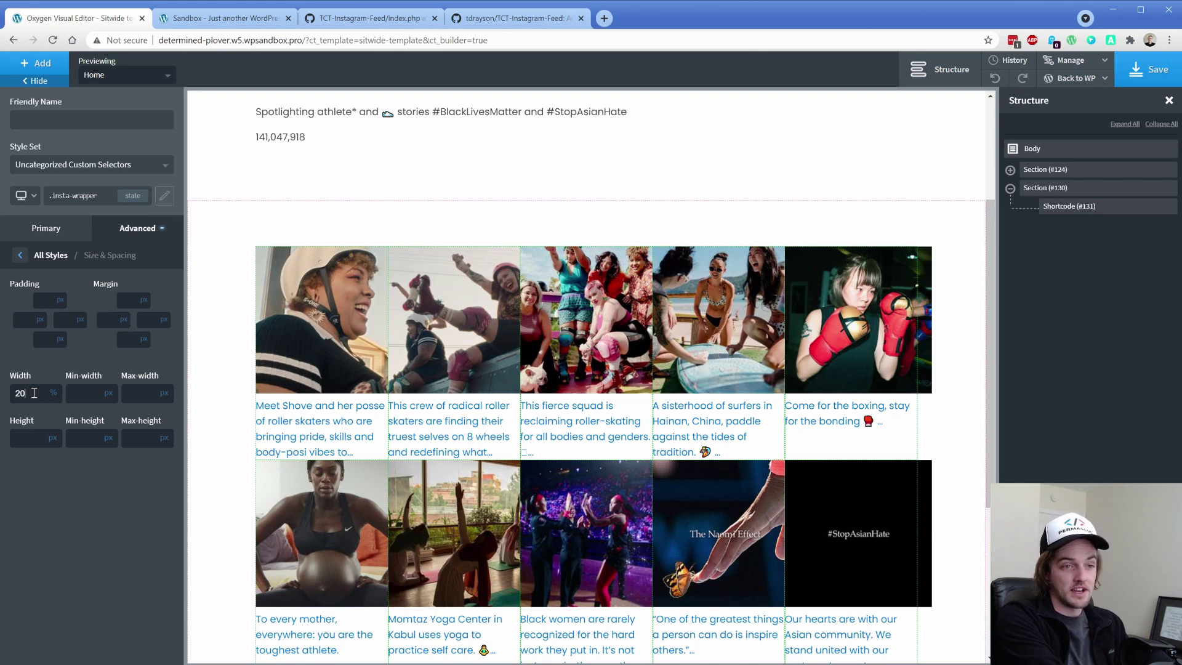
key("BackSpace")
key("BackSpace")
type("33")
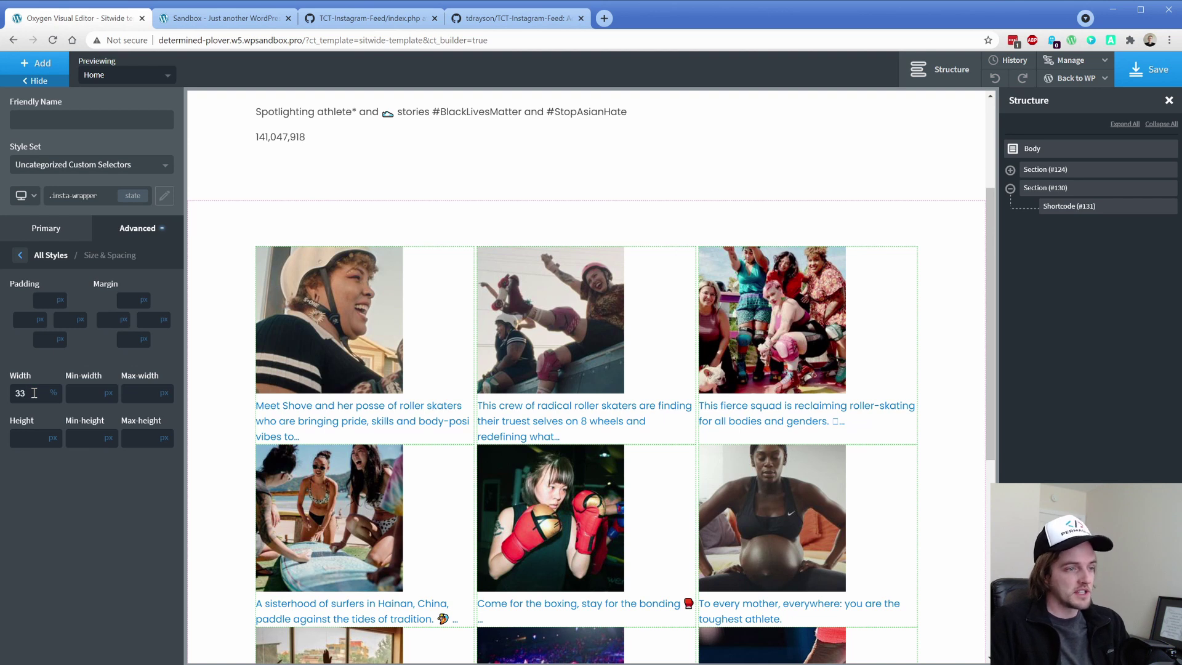
Give each .insta-wrapper a 16 px bottom margin and 15 px padding on all sides.
left_click(131, 338)
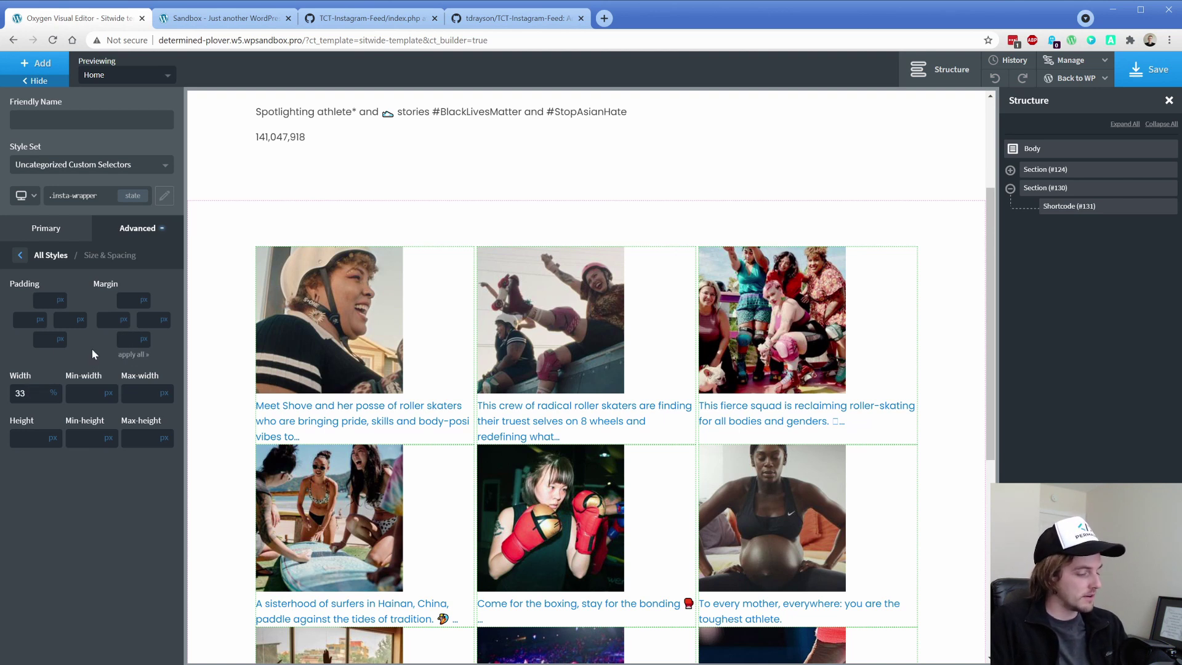
type("16")
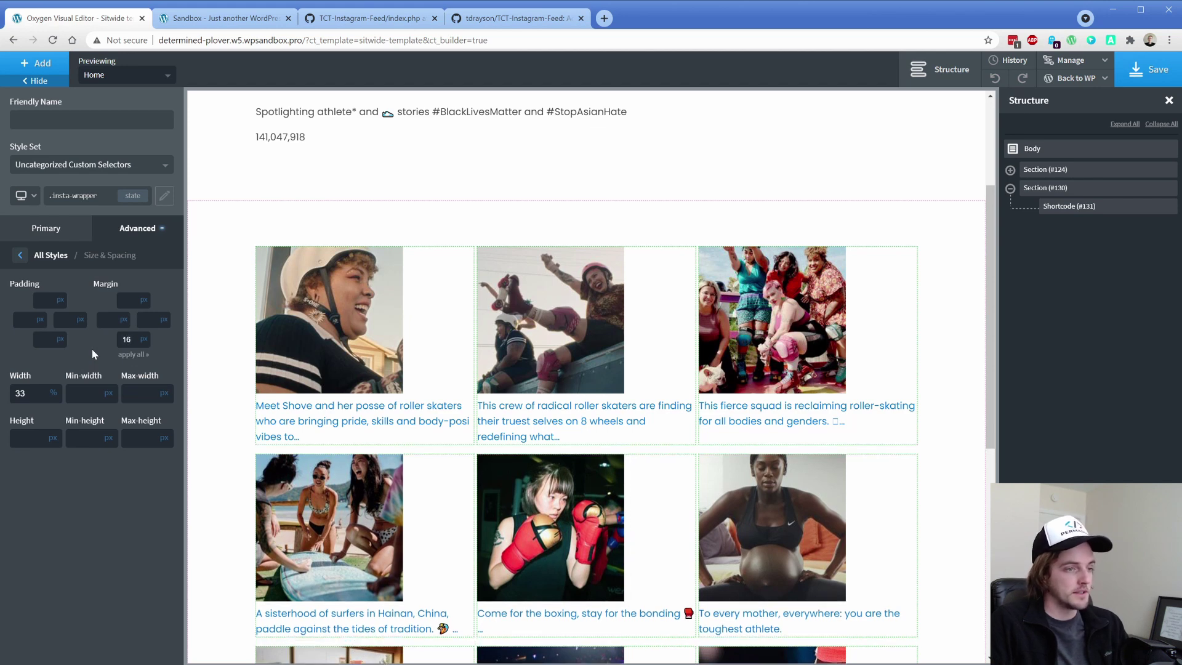
left_click(44, 301)
type("15")
left_click(50, 356)
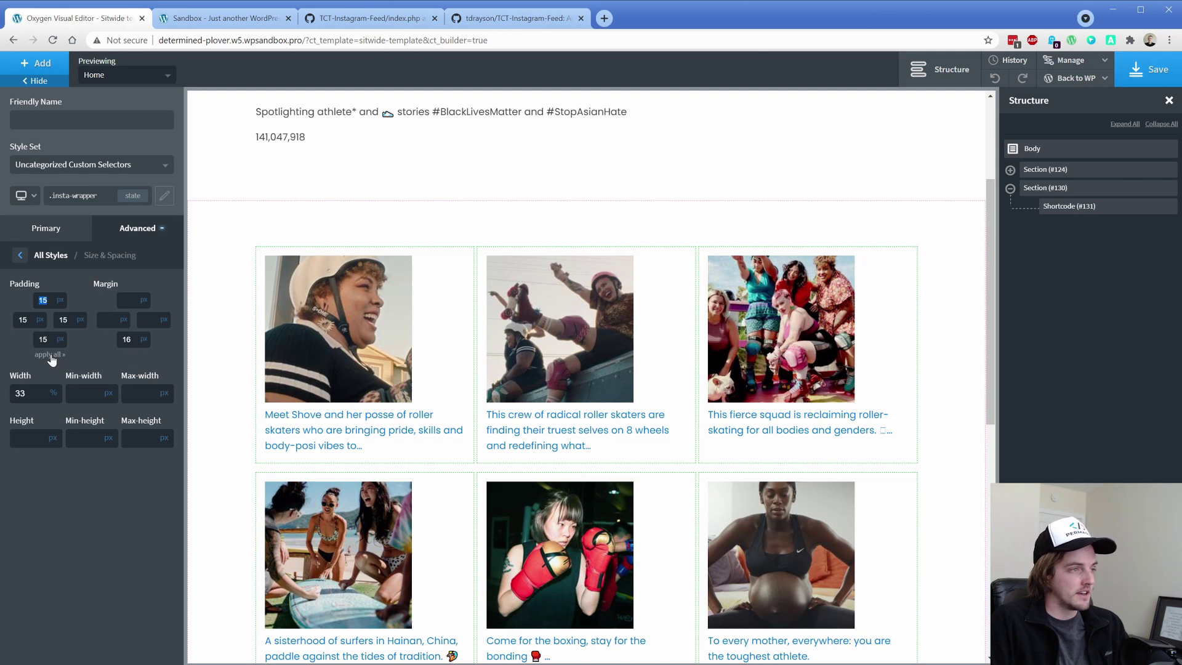
Make .insta-wrapper a flex column with items centred.
left_click(123, 237)
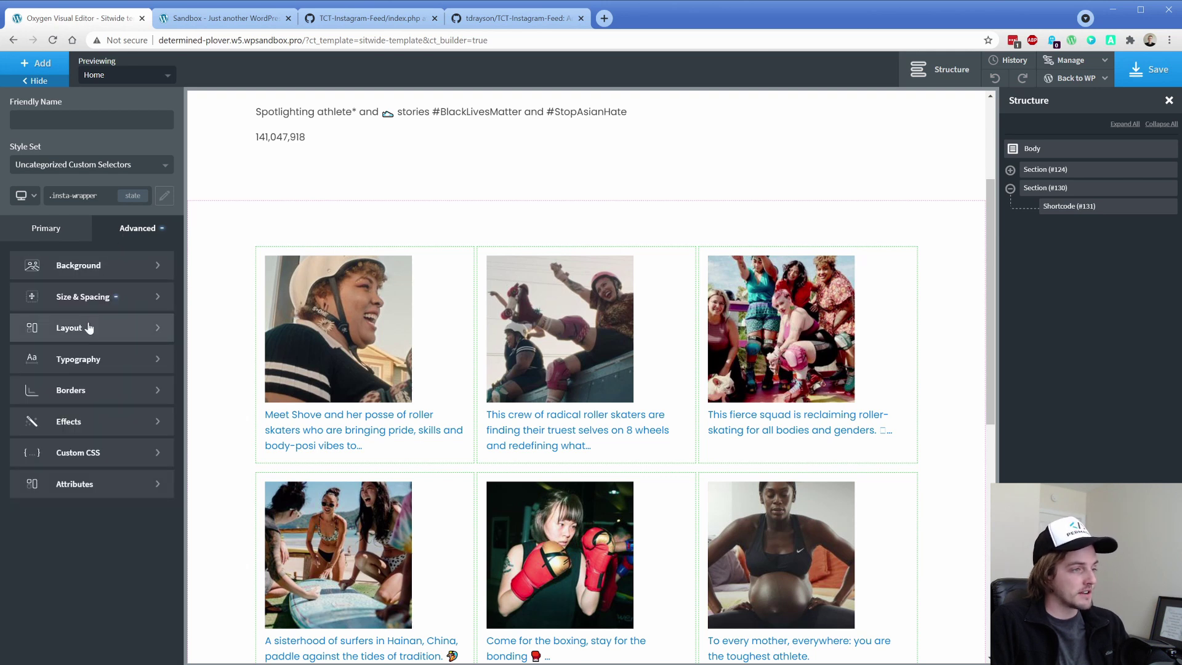
left_click(89, 328)
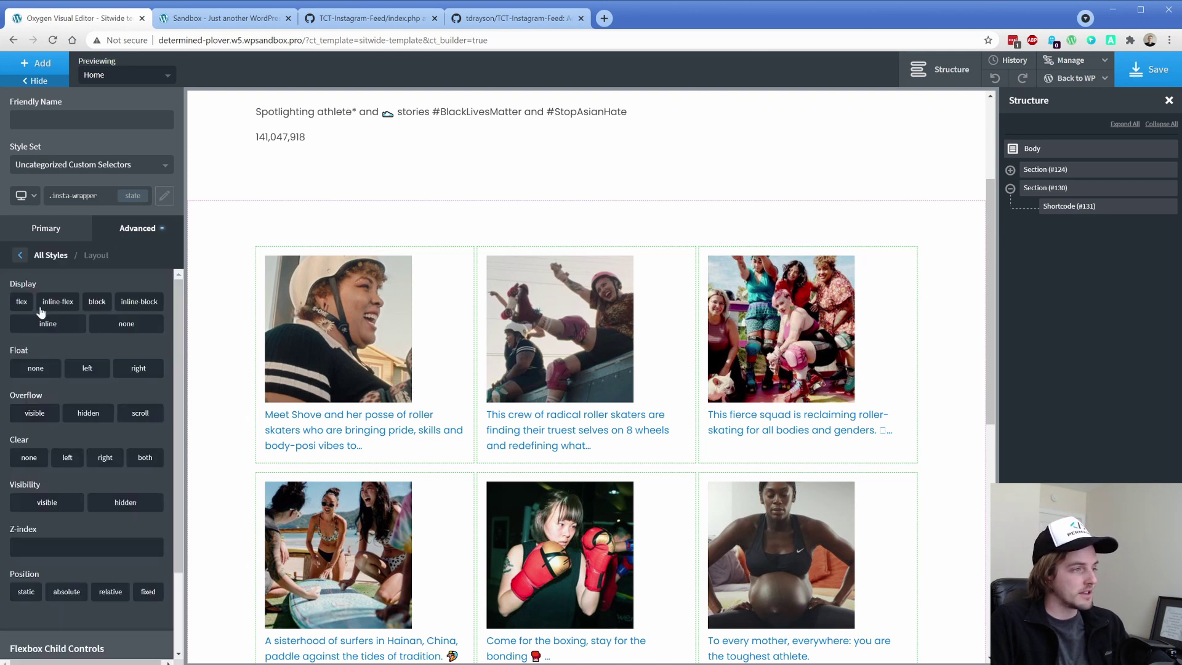
left_click(22, 302)
left_click(40, 386)
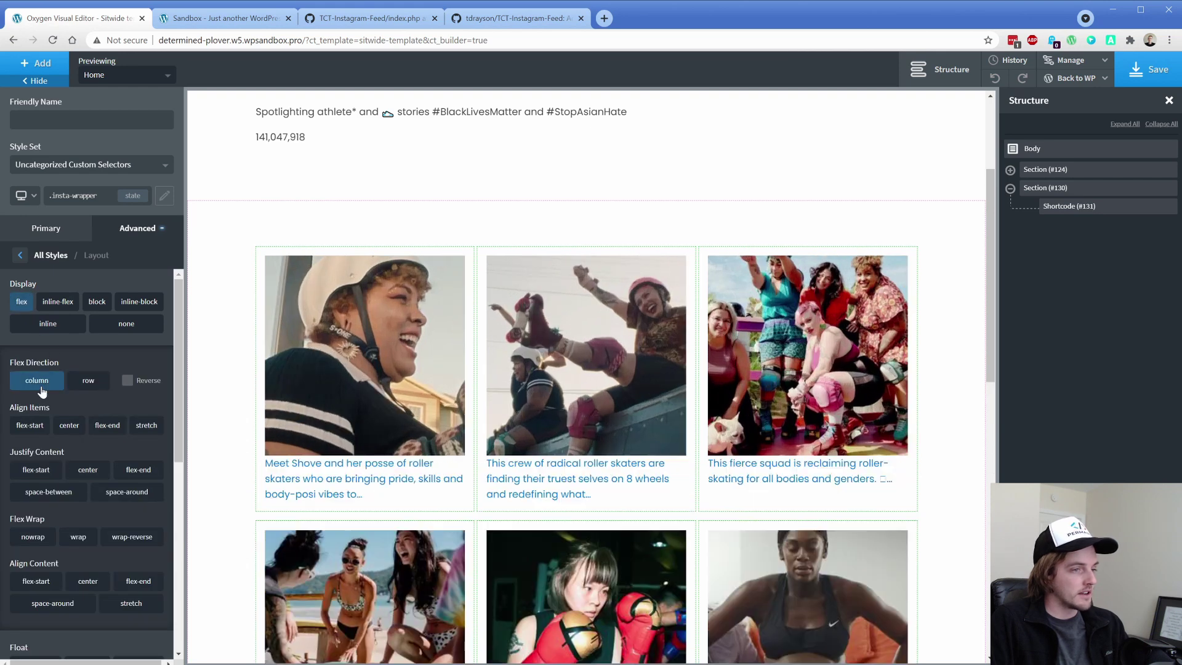
left_click(68, 429)
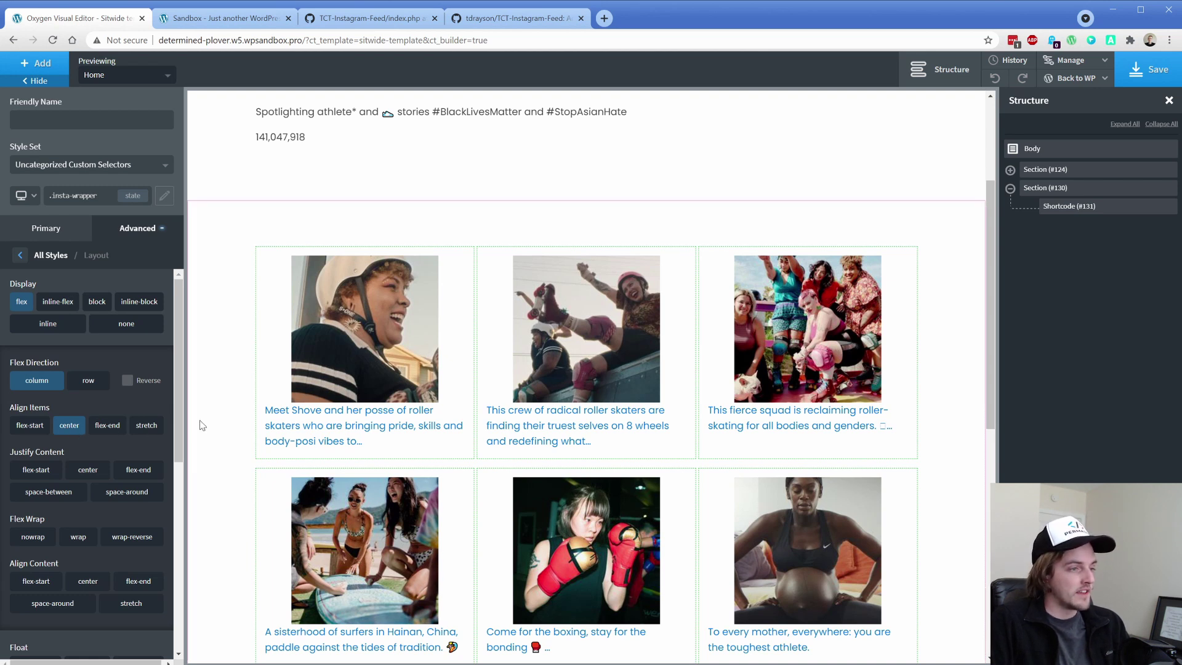
Select .insta-caption-div in the feed's selector tree and centre-align its text.
left_click(225, 392)
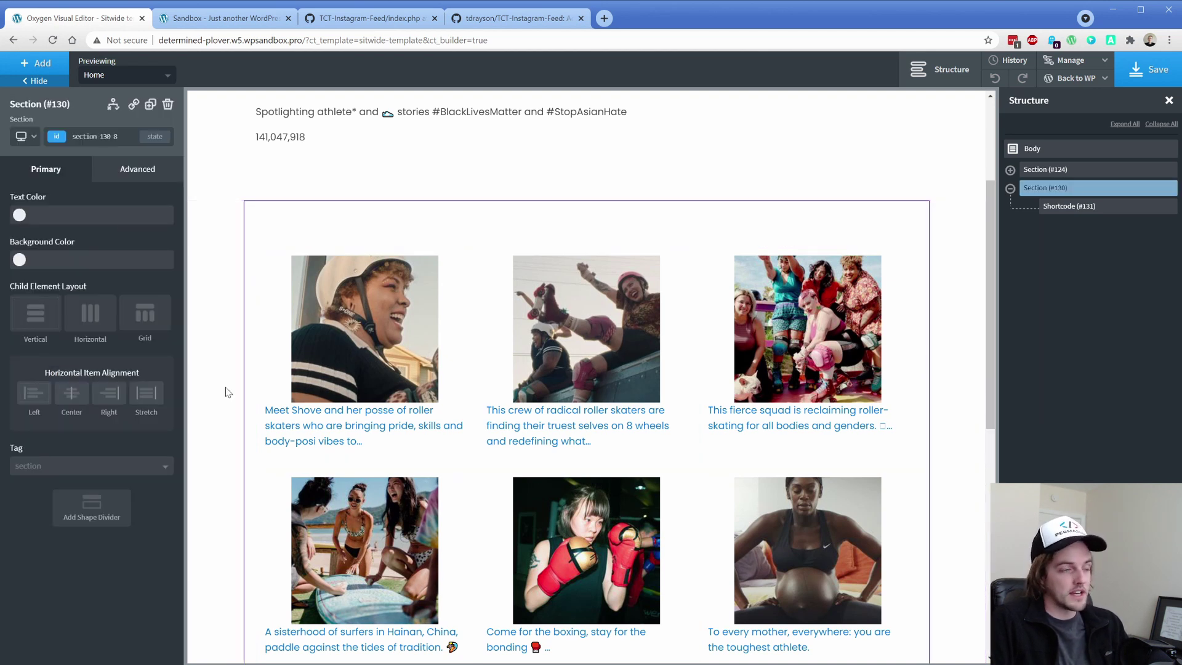
left_click(412, 459)
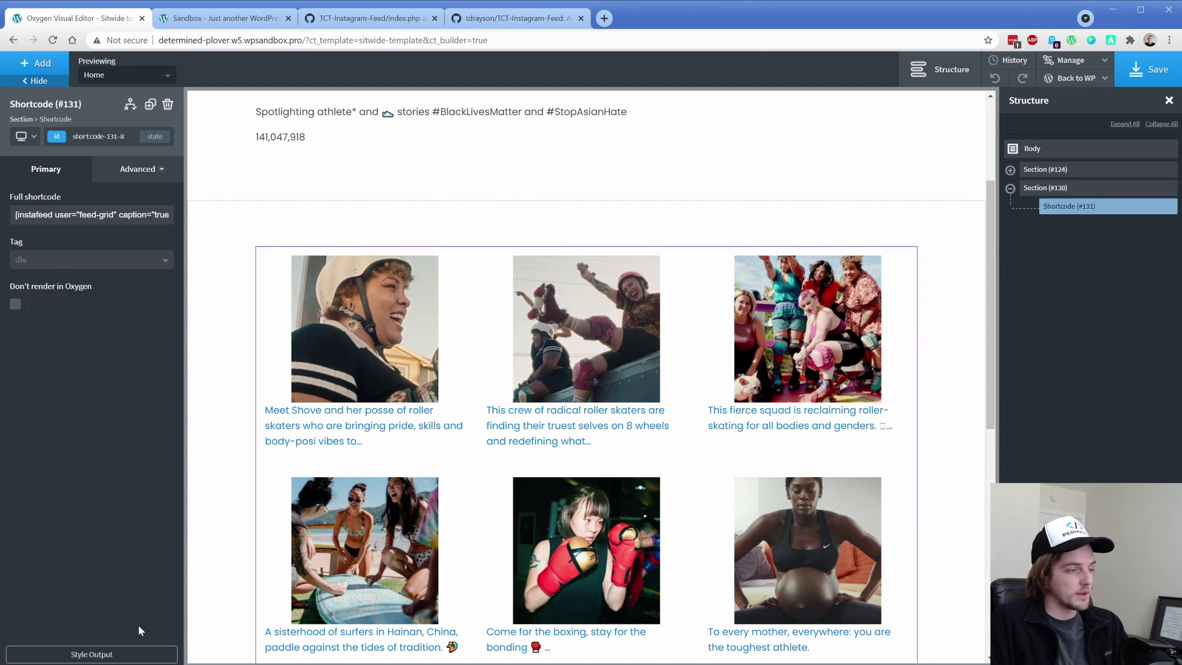
left_click(91, 656)
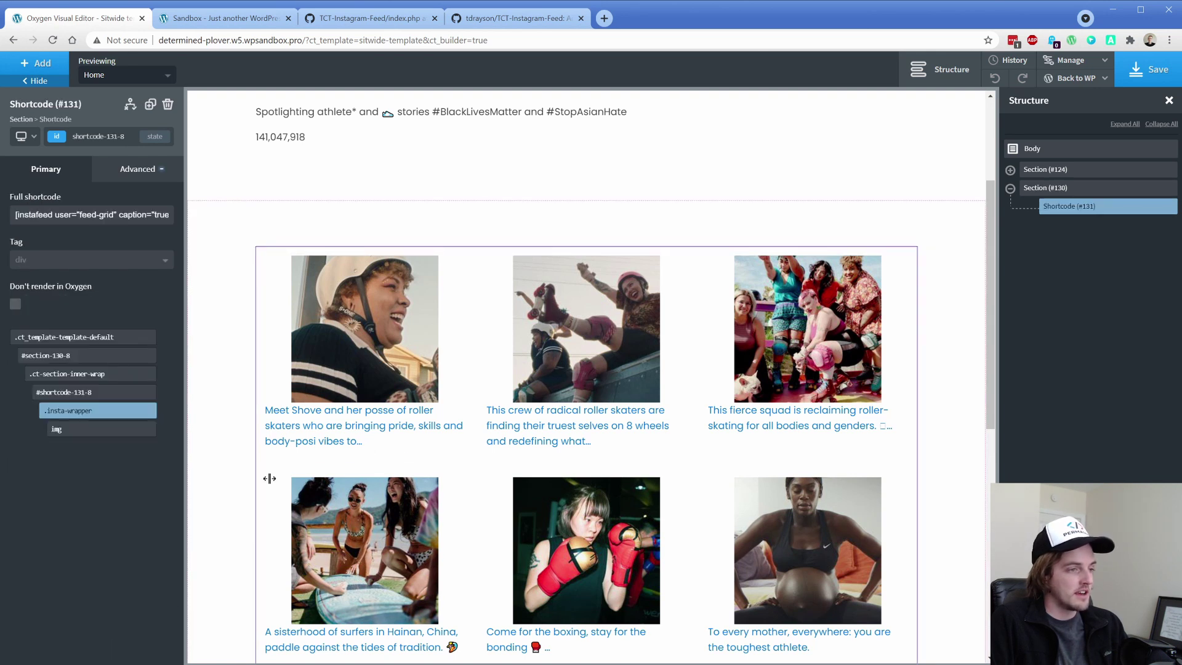
left_click(346, 431)
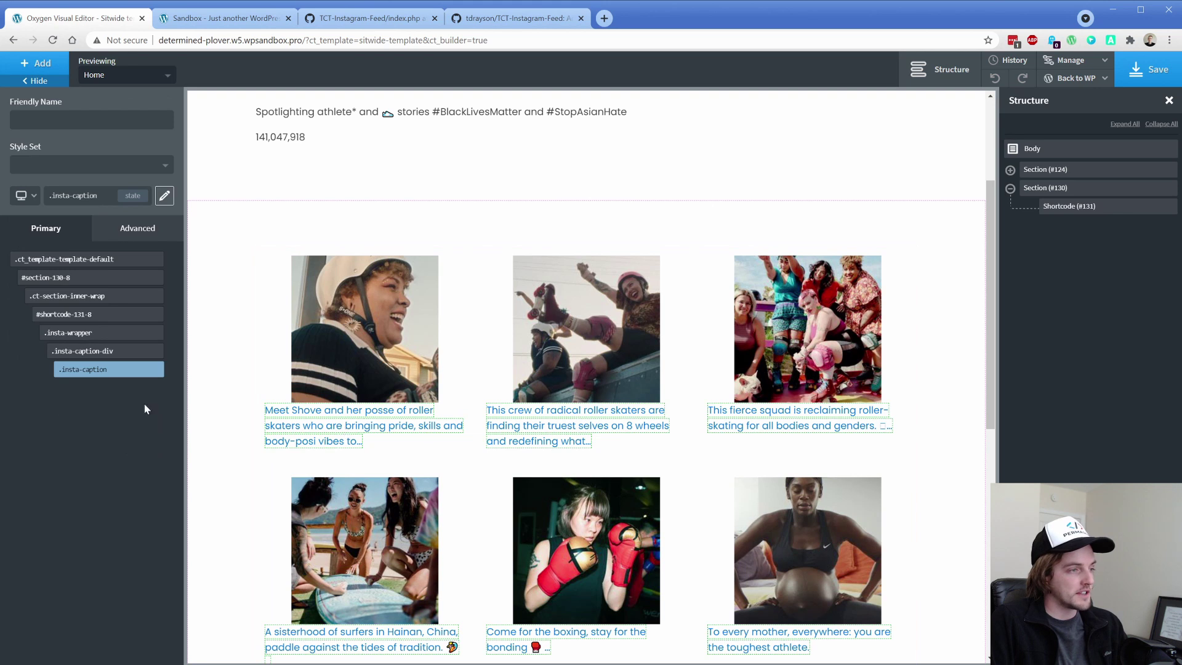
left_click(106, 352)
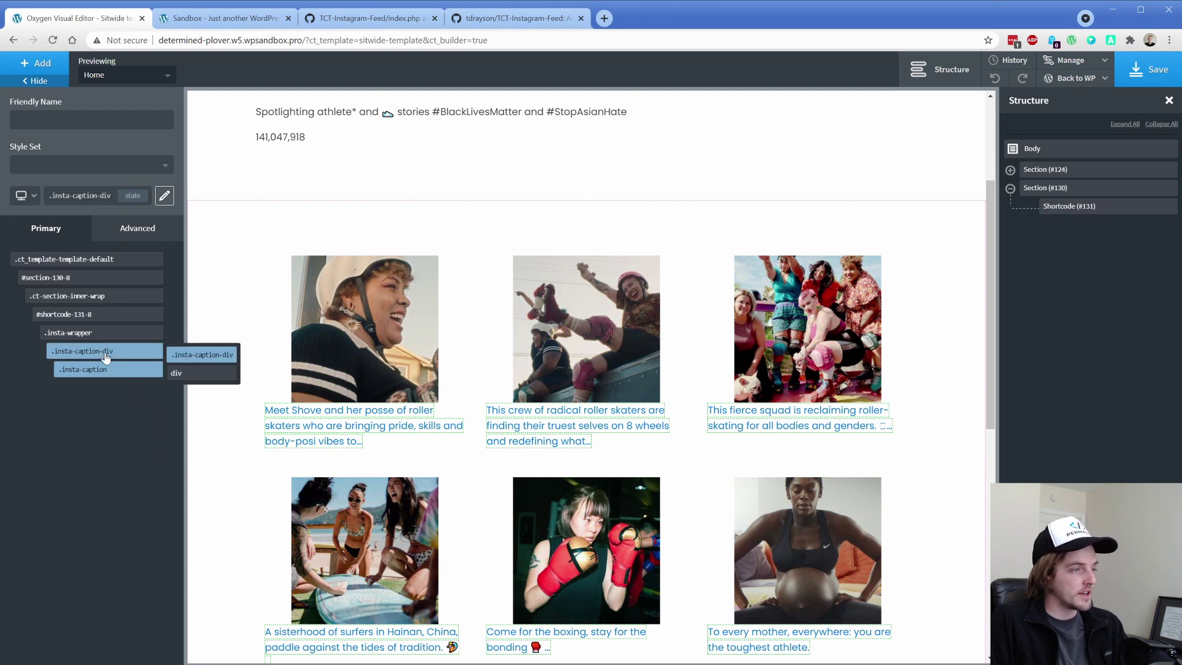
mouse_move(104, 372)
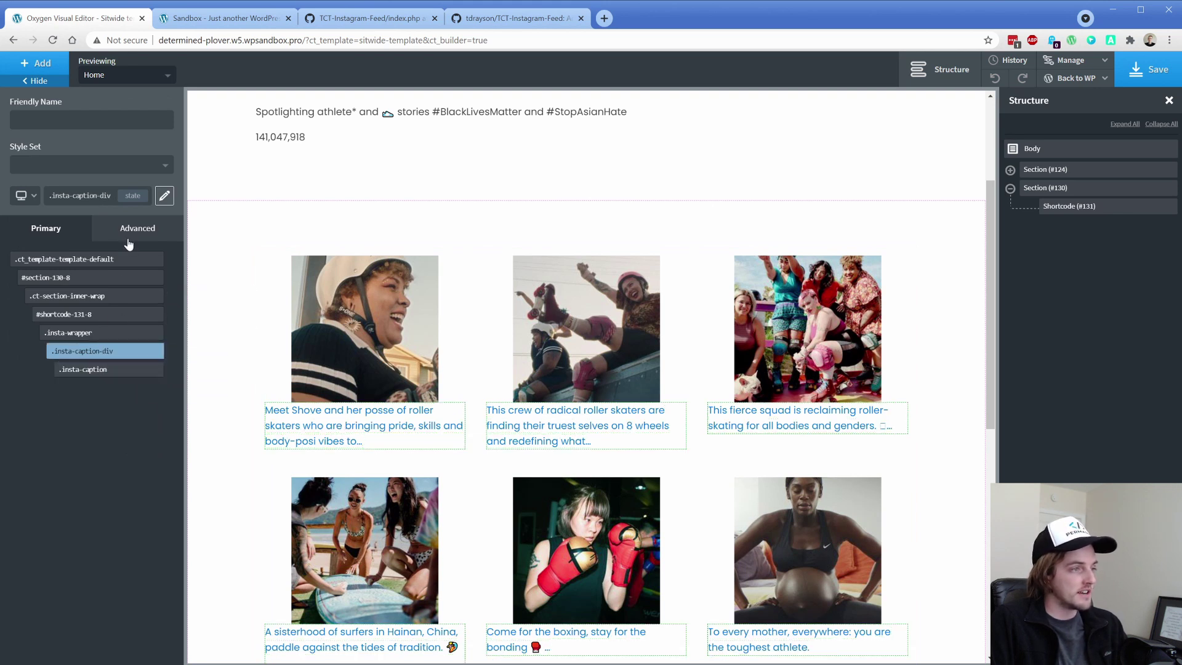
left_click(130, 229)
left_click(103, 350)
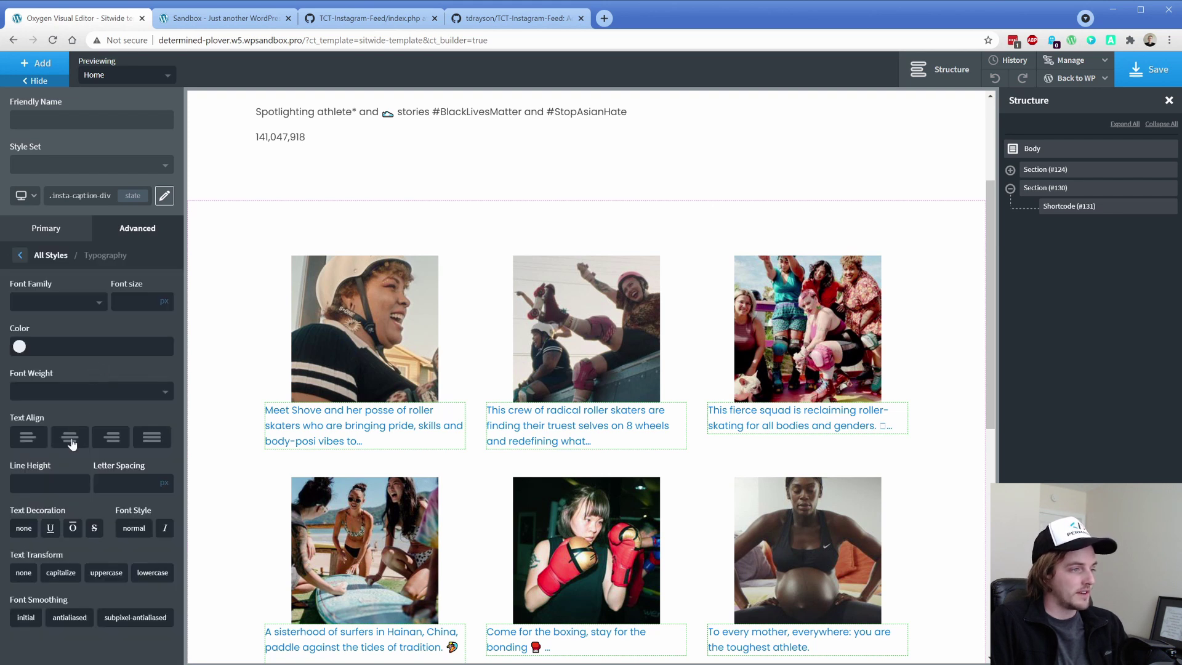
left_click(71, 437)
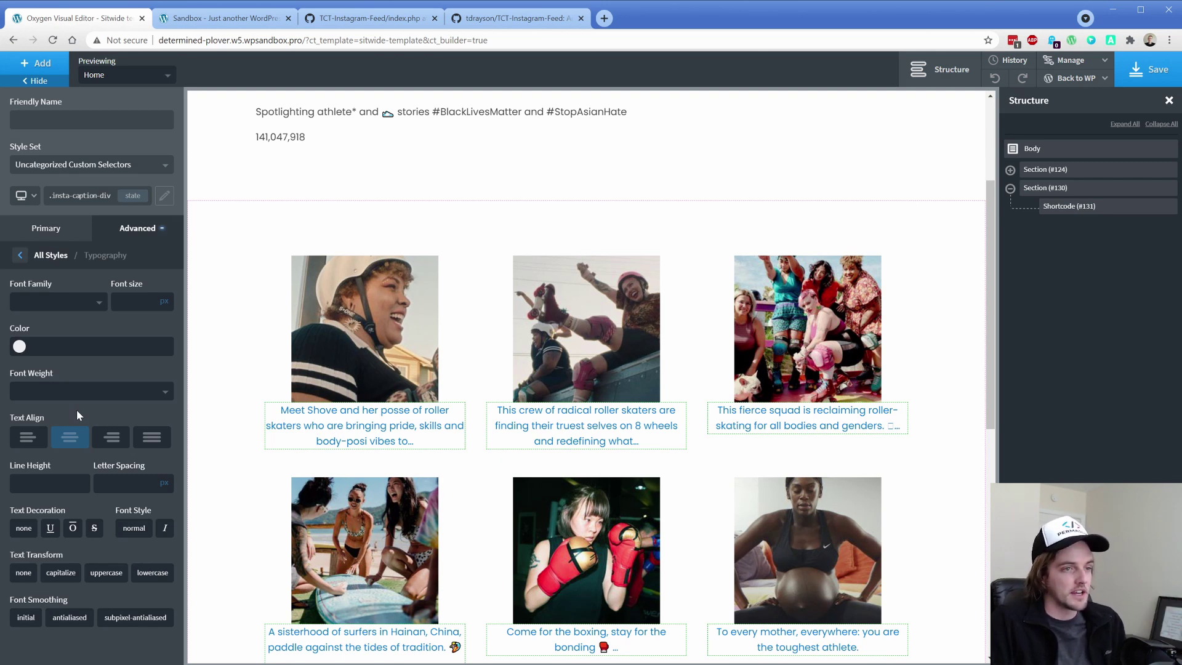
Pick .insta-caption-div from Manage > Selectors and set its top margin to 16 px.
left_click(1071, 62)
left_click(1060, 120)
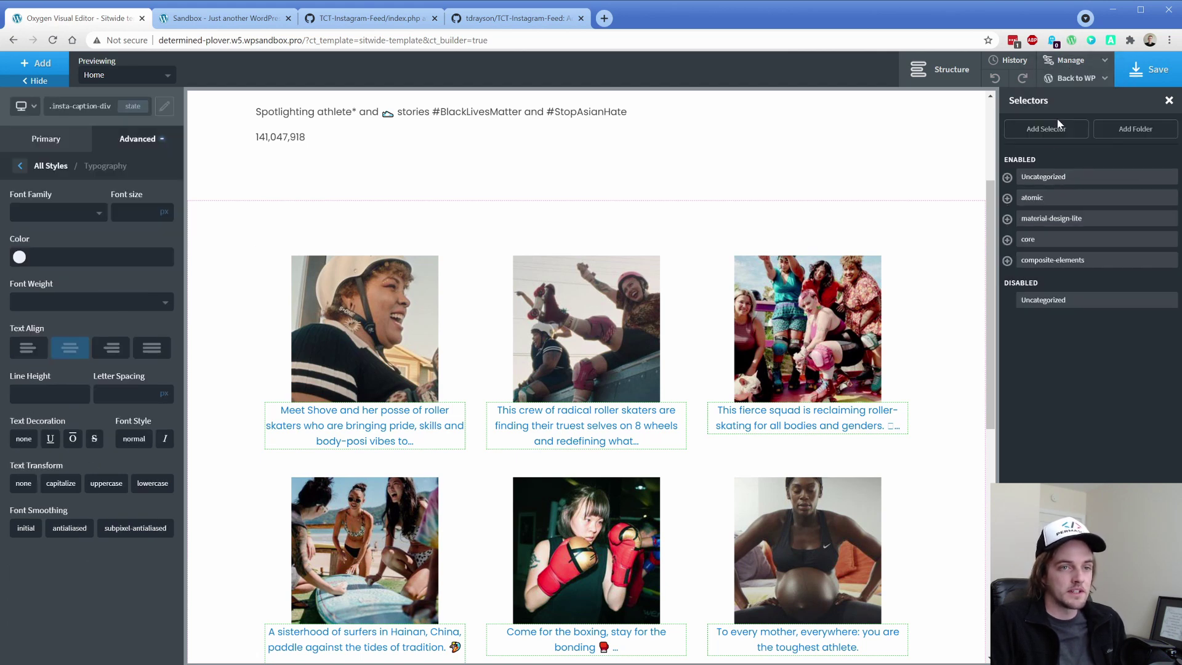
left_click(1019, 180)
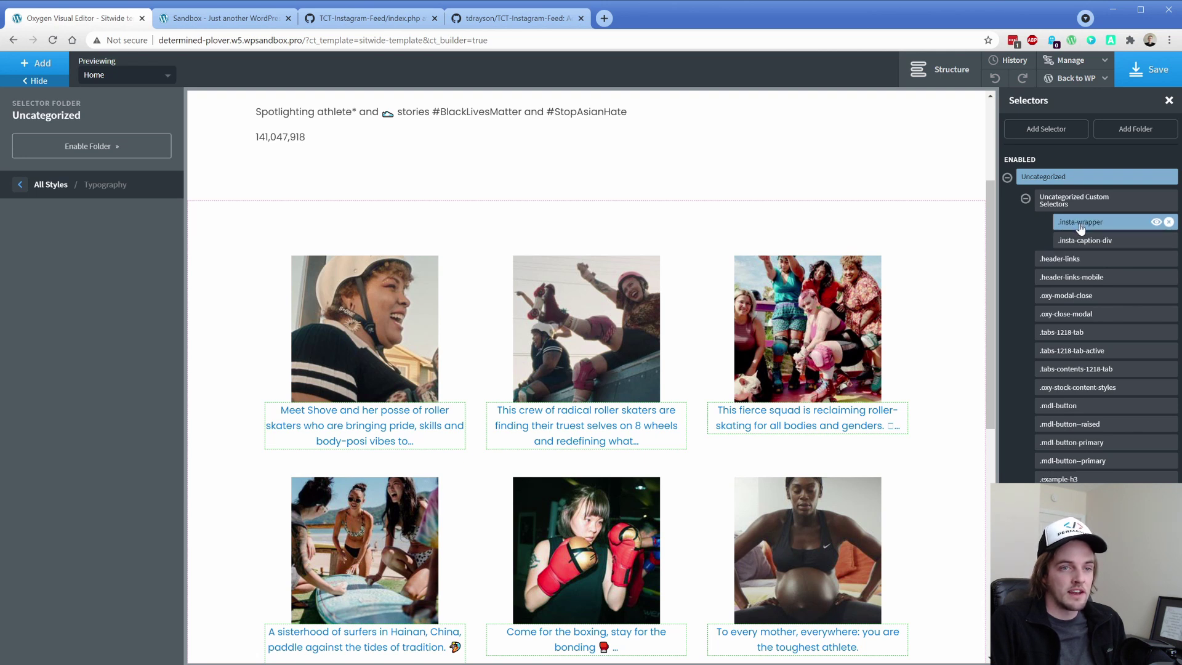
left_click(1081, 246)
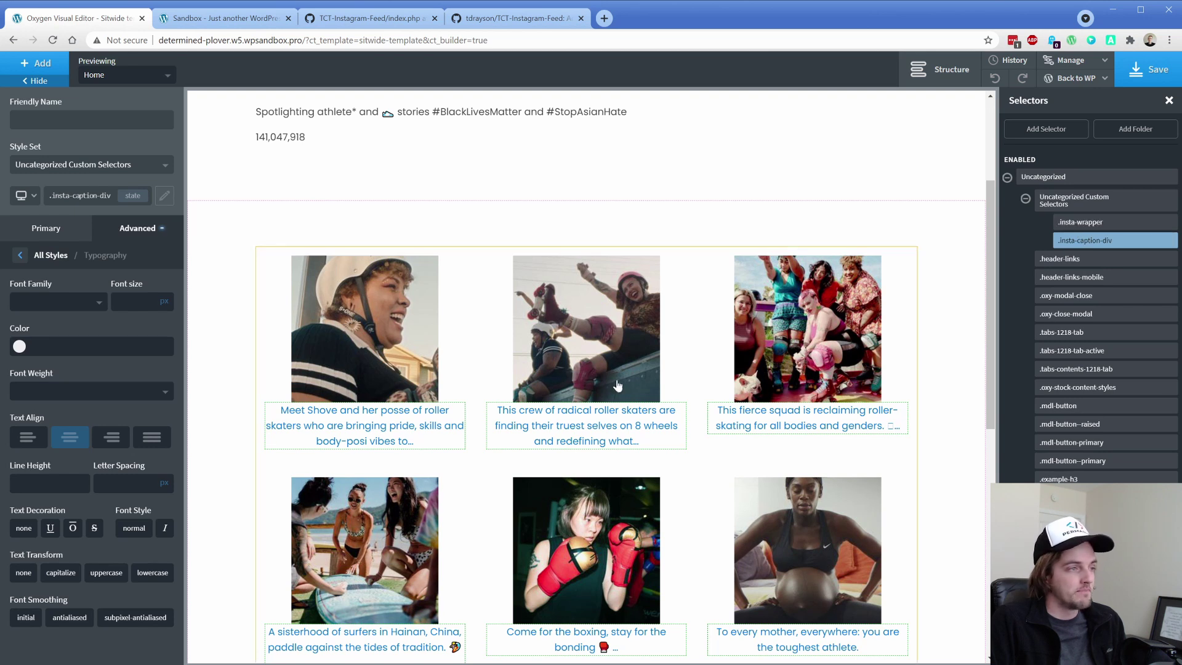
left_click(134, 232)
left_click(81, 297)
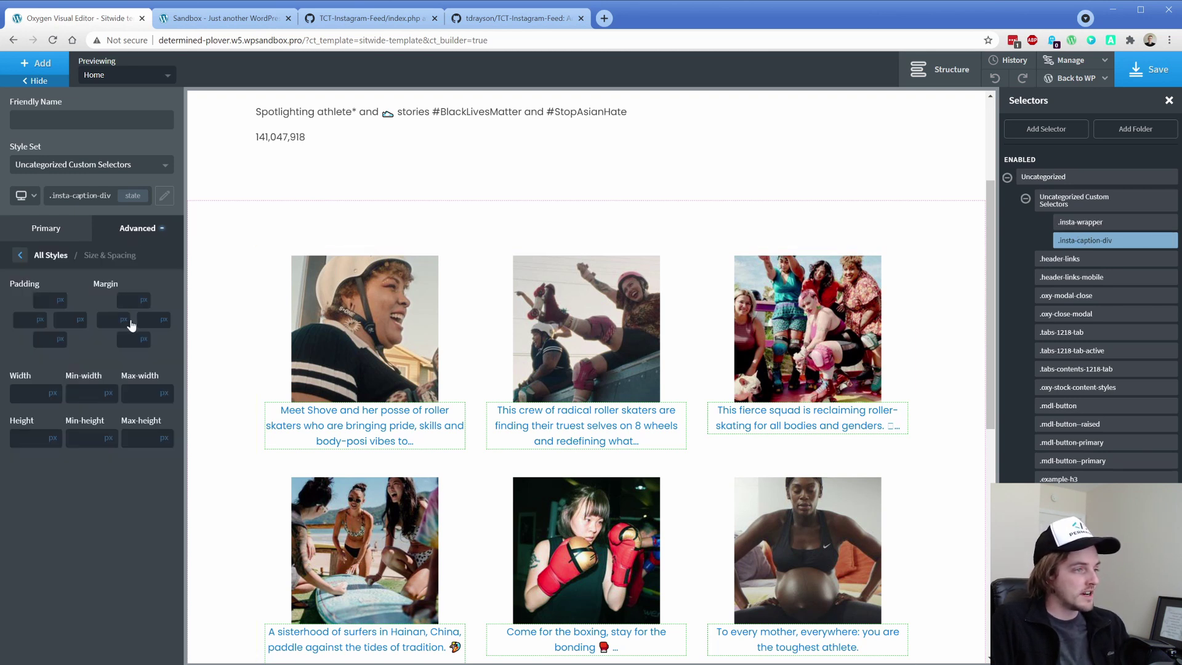
left_click(129, 300)
type("16")
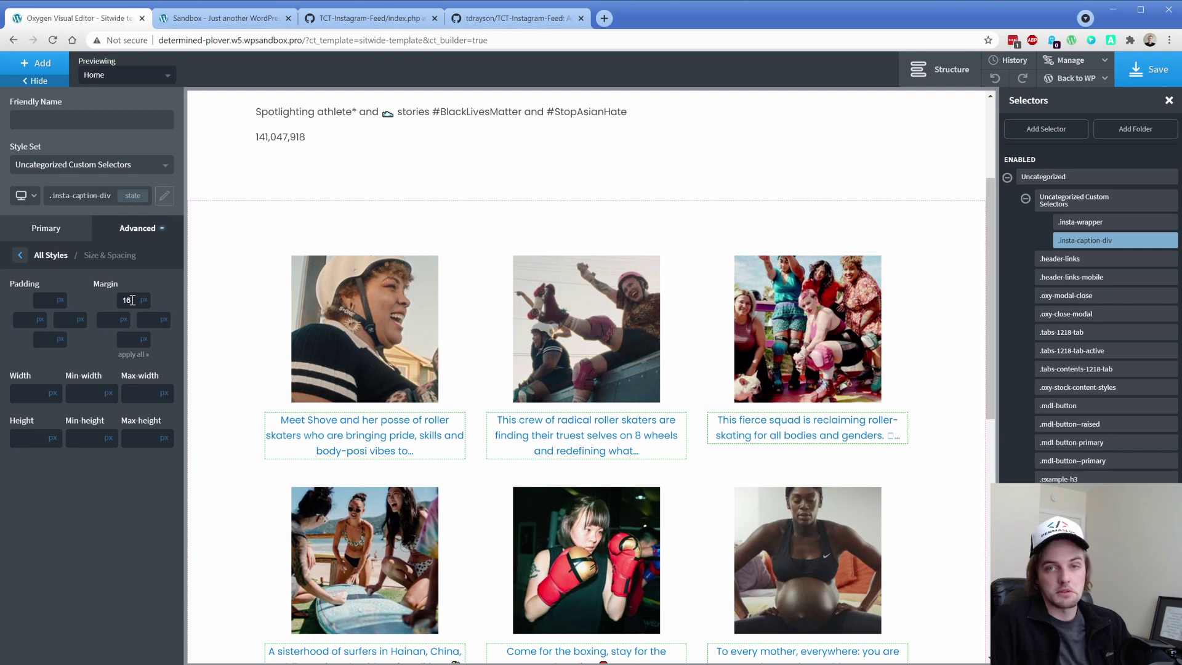
left_click(252, 307)
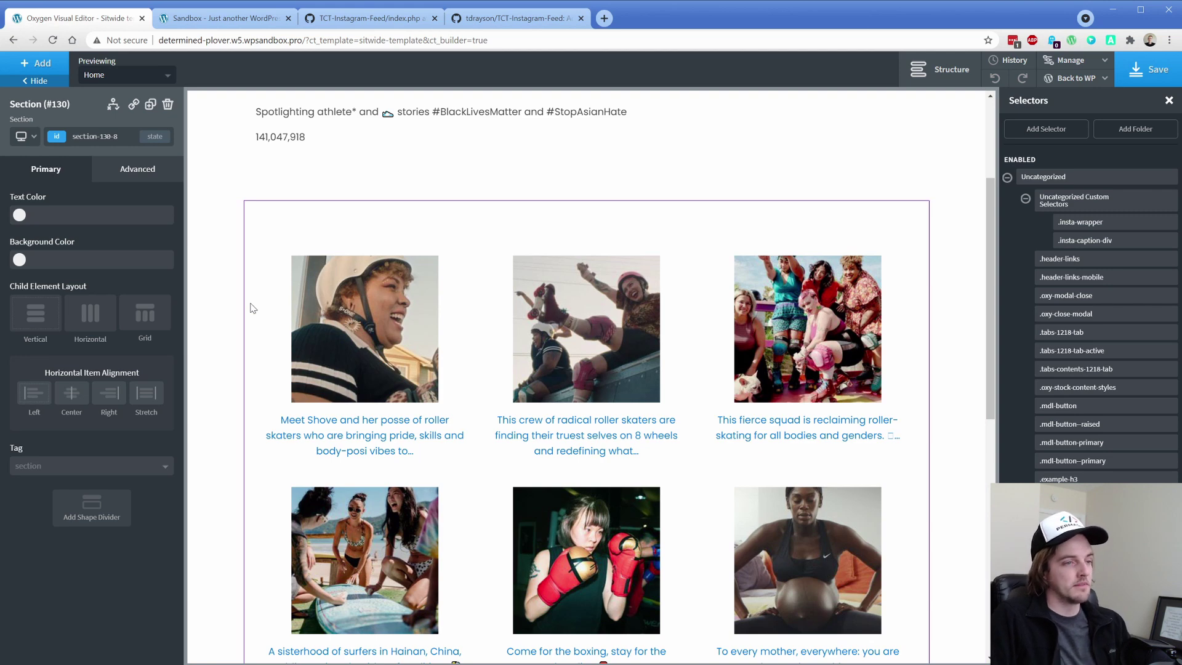
Append post_count="6" to the feed shortcode to show only six posts.
scroll(247, 327, "down", 9)
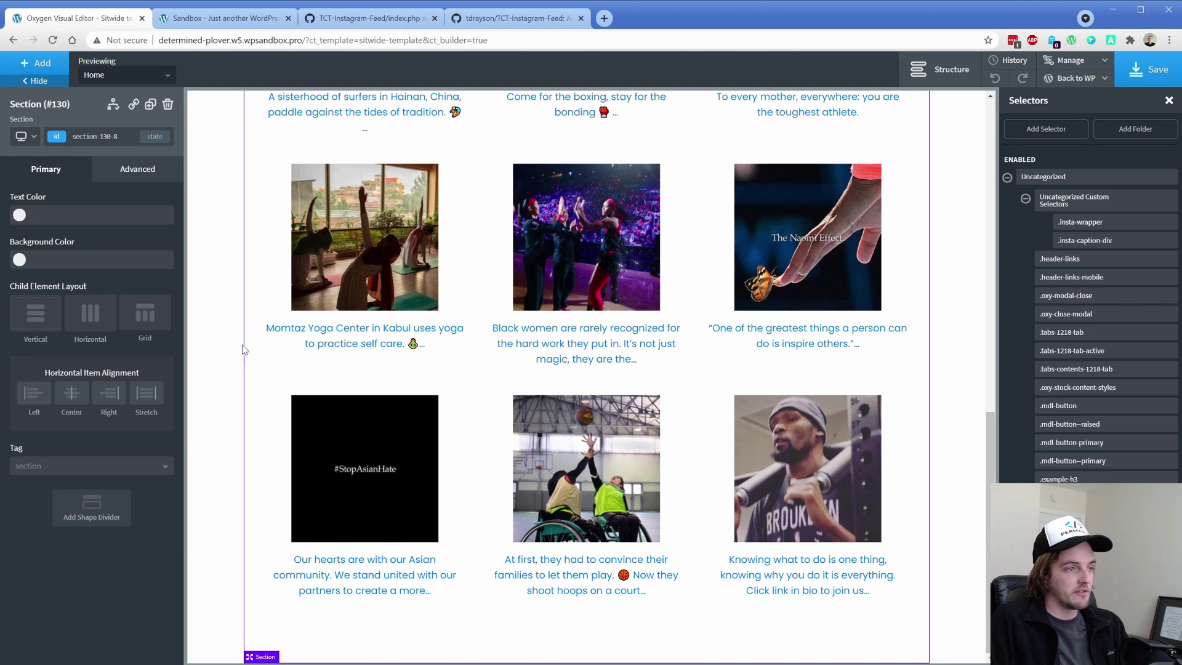
scroll(229, 370, "up", 9)
left_click(402, 306)
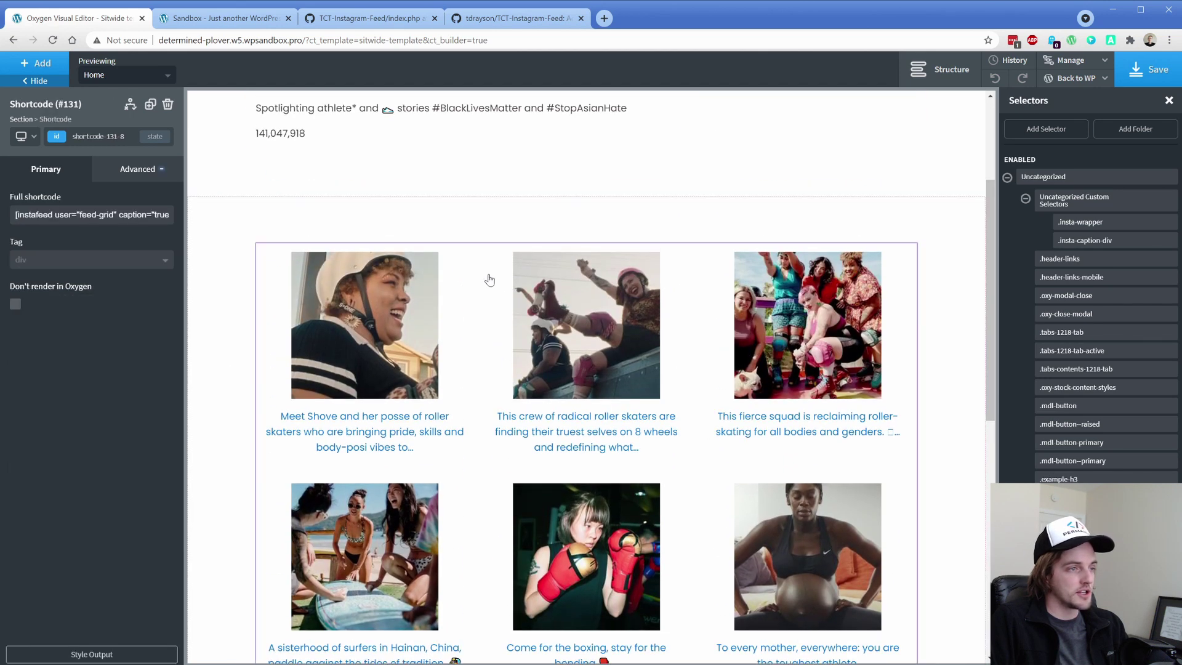
mouse_move(146, 216)
left_mouse_down()
mouse_move(184, 223)
mouse_move(164, 217)
left_mouse_up()
left_click(168, 215)
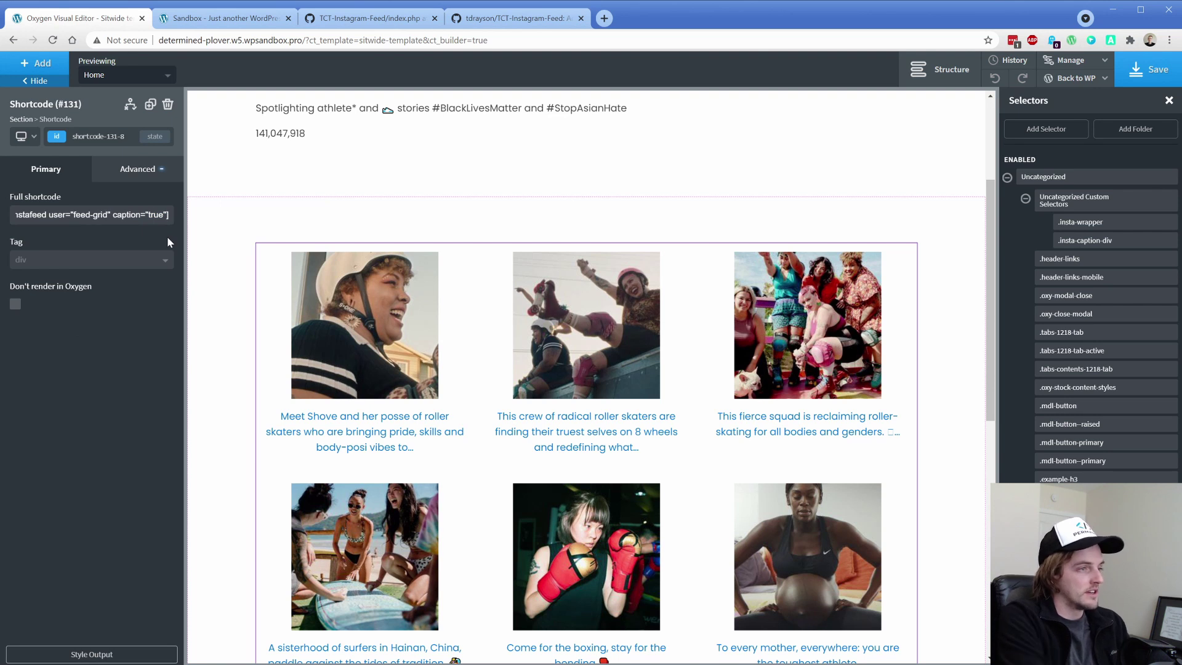
type("post_cou")
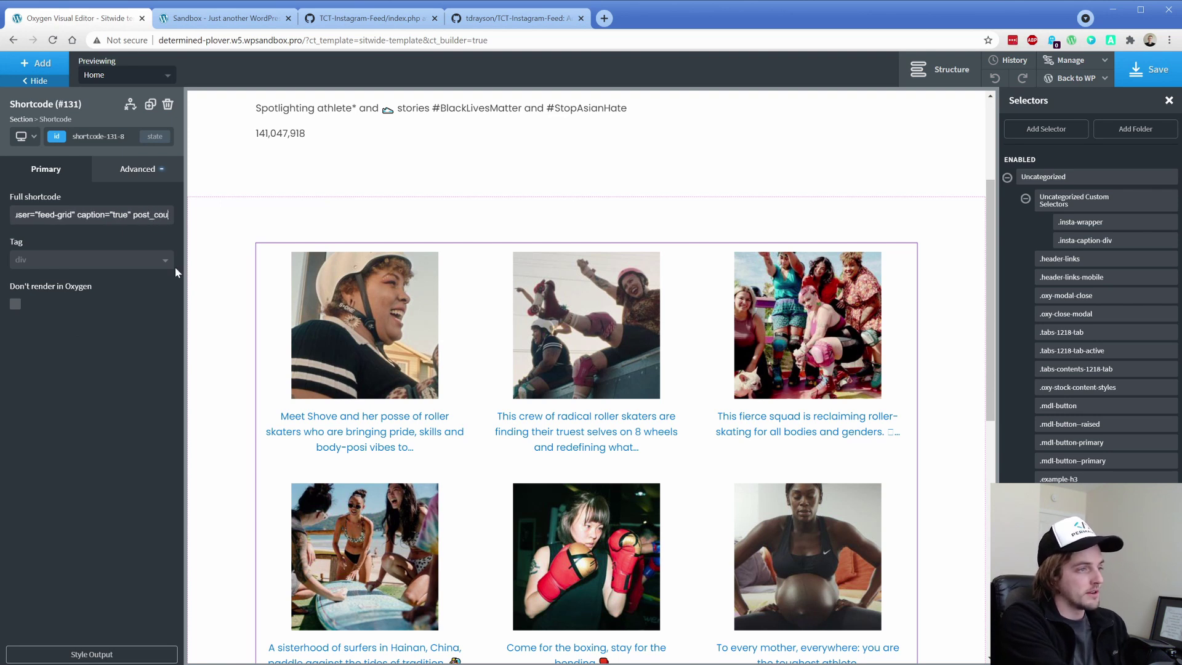
type("nt=6")
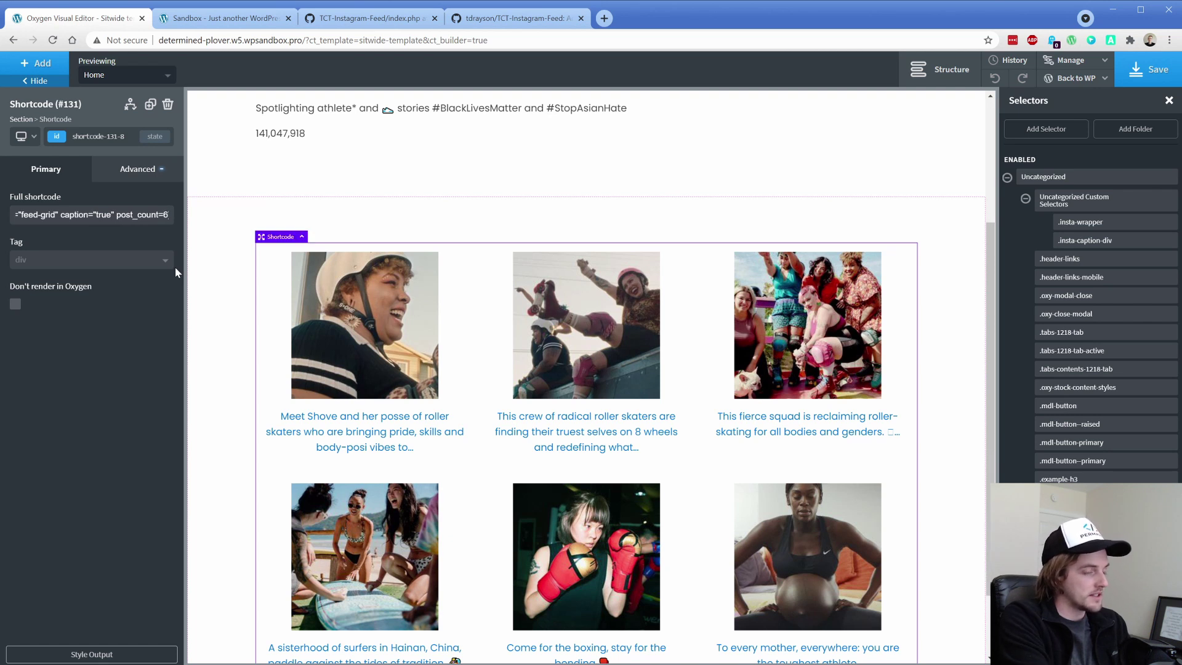
key("Left")
type("\"")
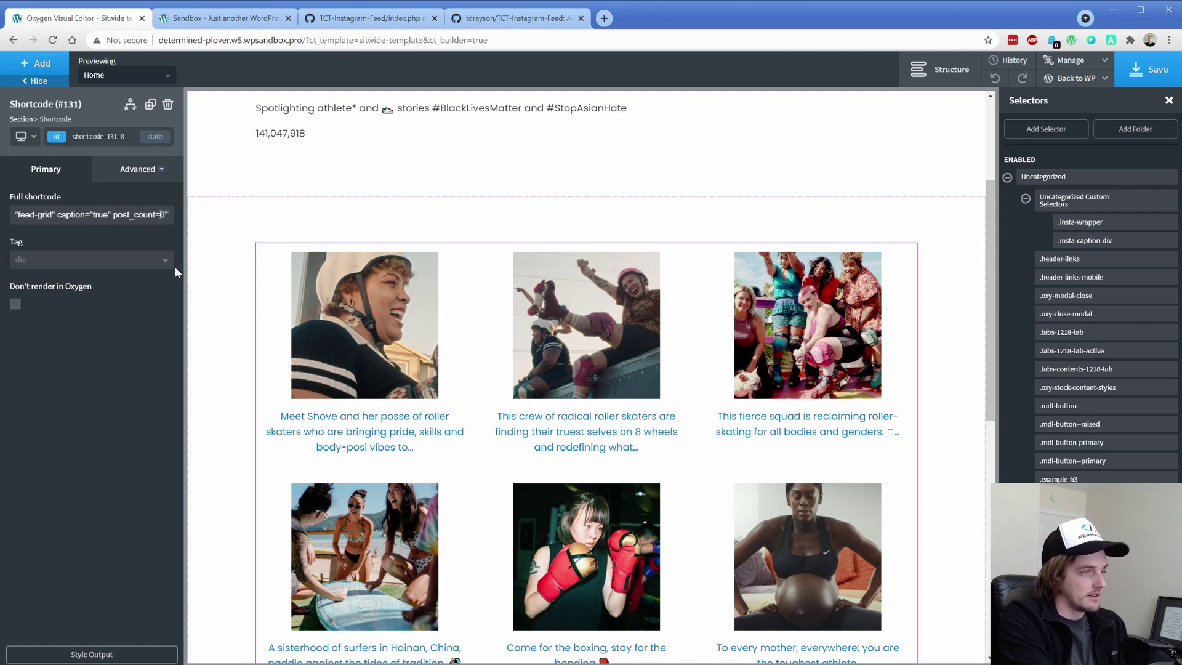
key("Right")
type("\"")
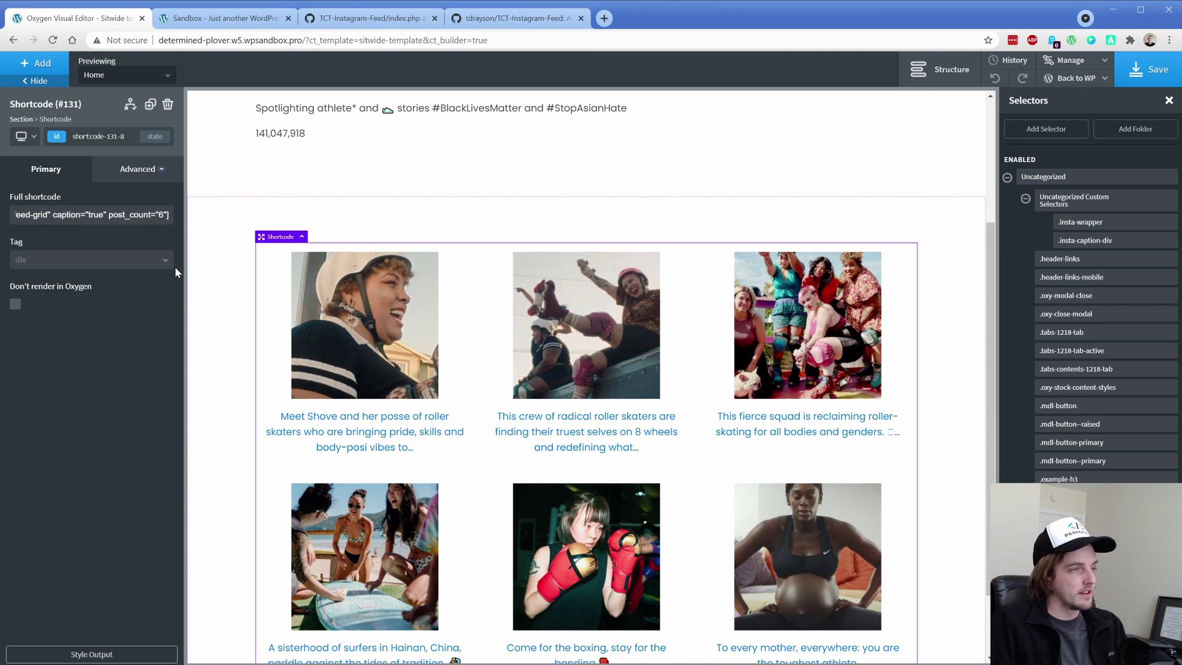
scroll(245, 317, "down", 2)
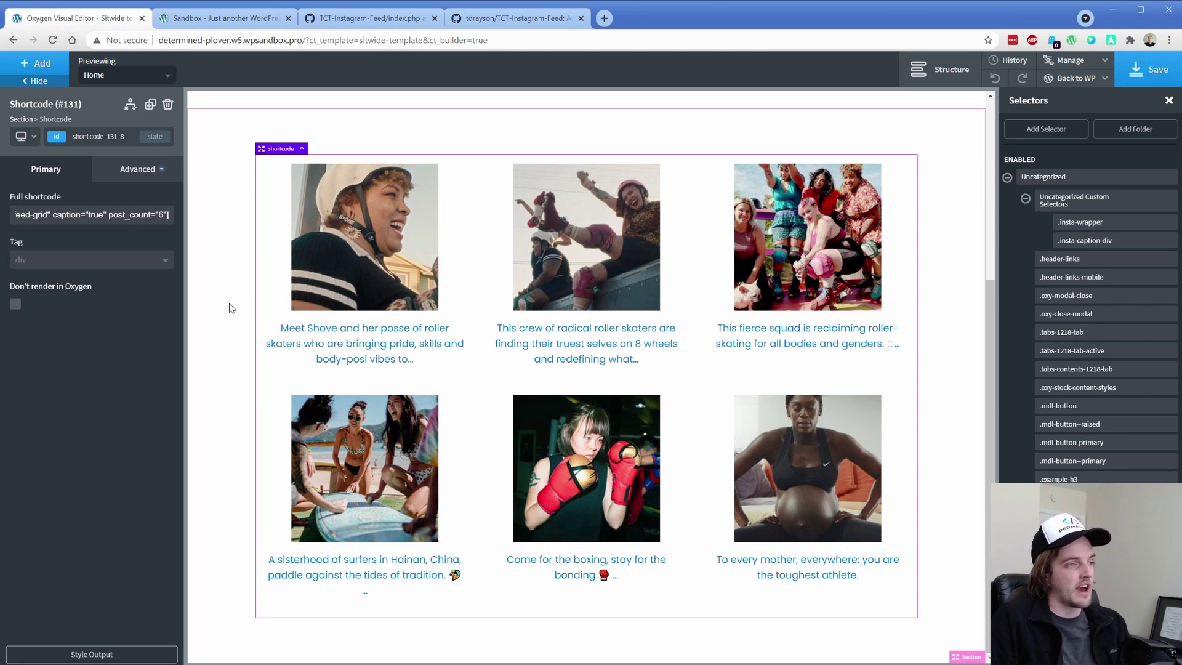
left_click(231, 308)
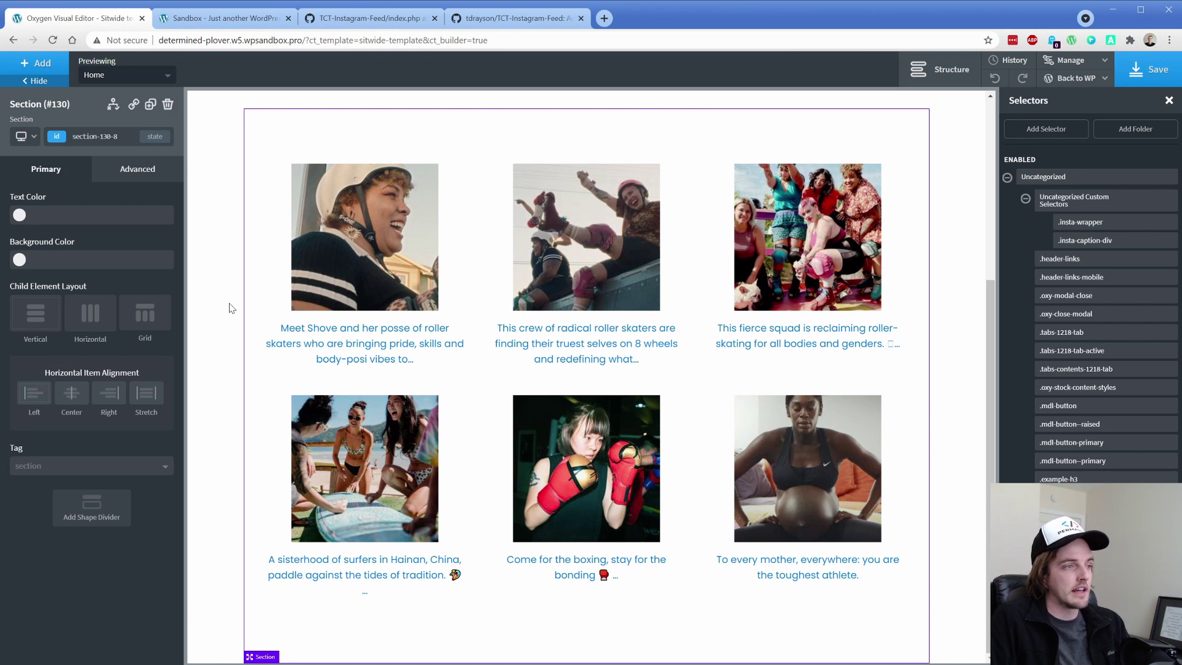
Add a new section below the feed with a Shortcode element inside it.
left_click(925, 82)
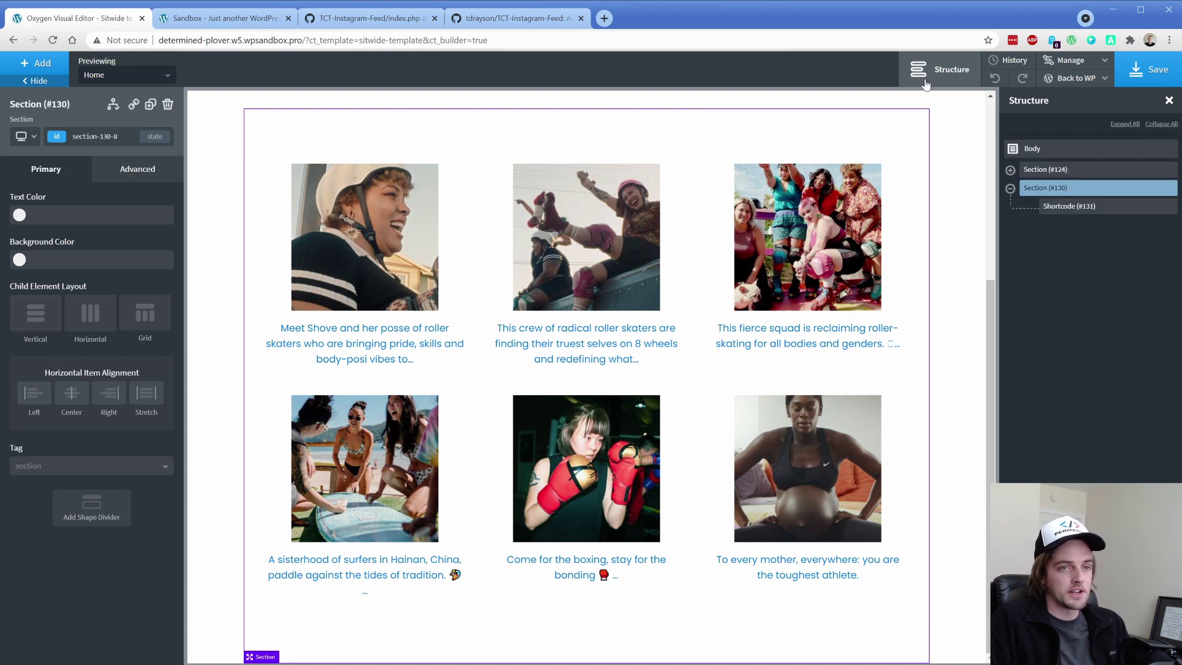
left_click(38, 63)
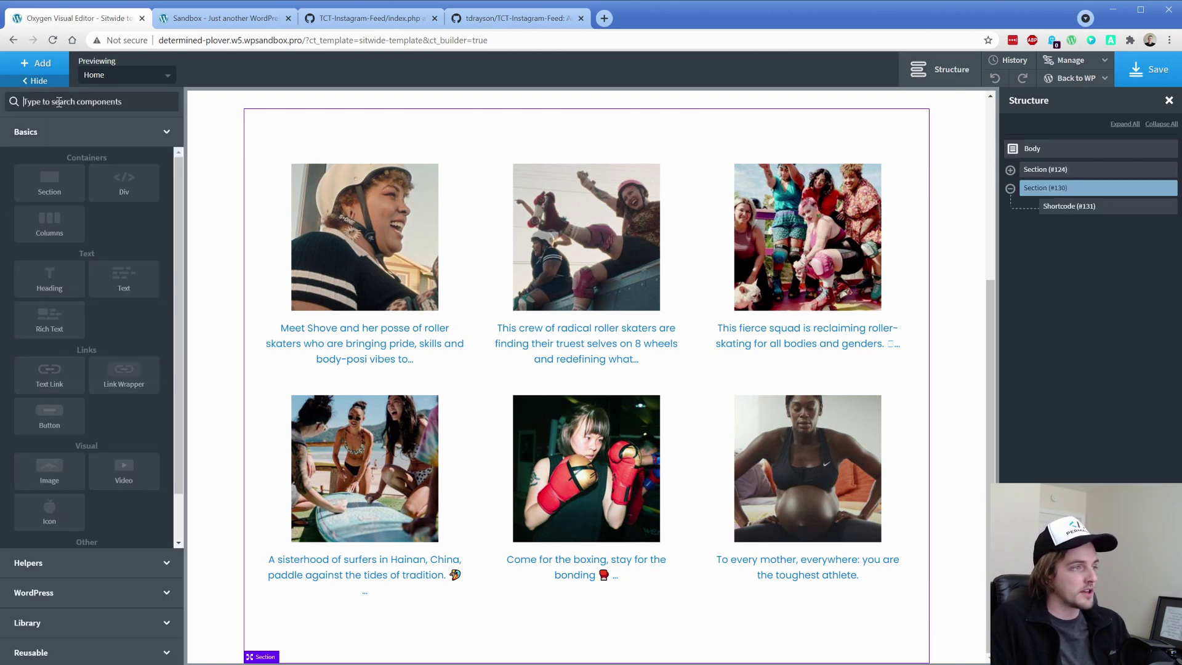
left_click(56, 178)
left_click(39, 63)
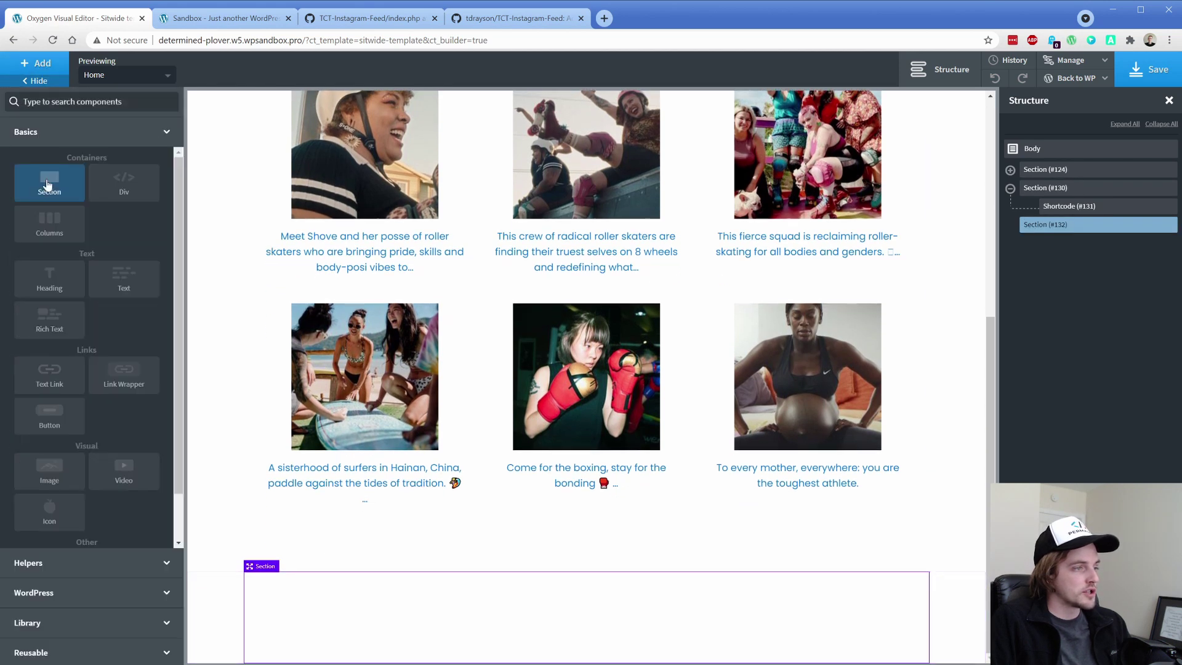
type("sh")
left_click(52, 147)
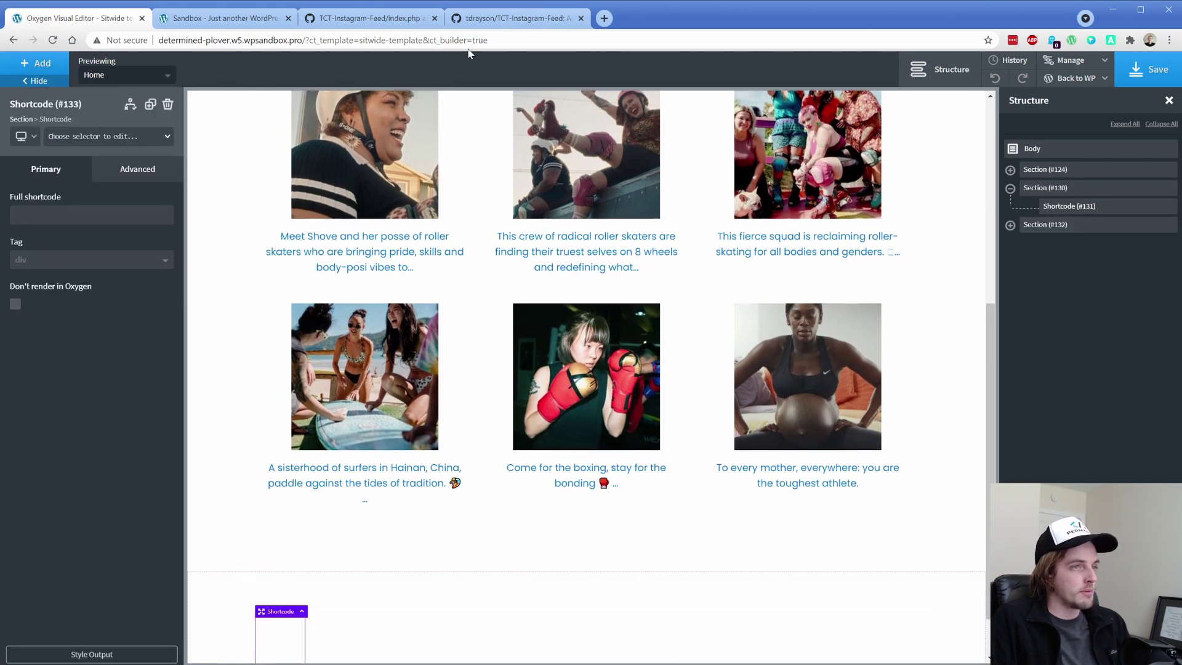
Copy [instafeed user="feed-slider"] from the GitHub README into the new shortcode element.
left_click(483, 23)
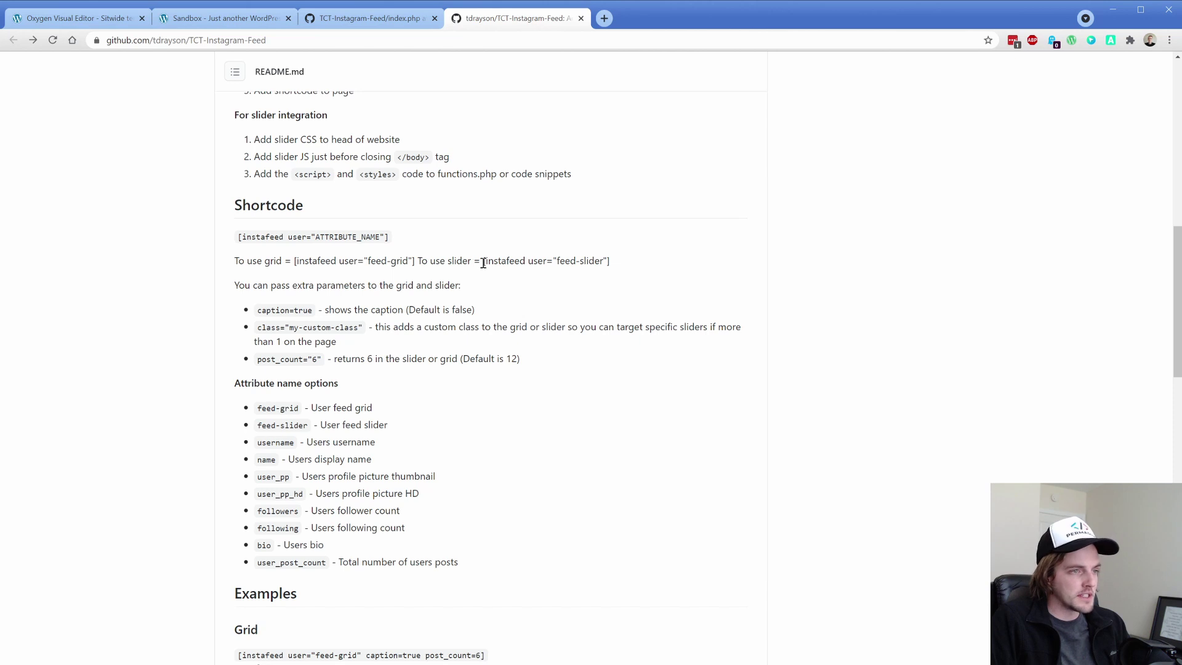
left_click_drag(484, 262, 611, 261)
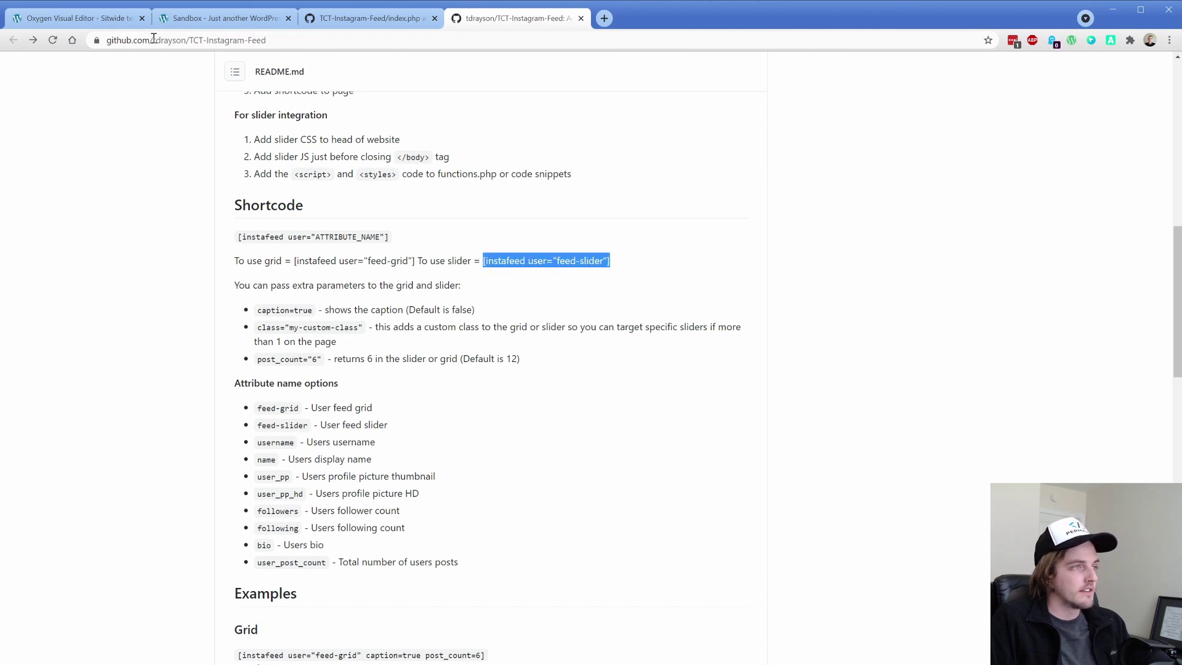
key("ctrl+c")
left_click(93, 19)
left_click(85, 212)
key("ctrl+v")
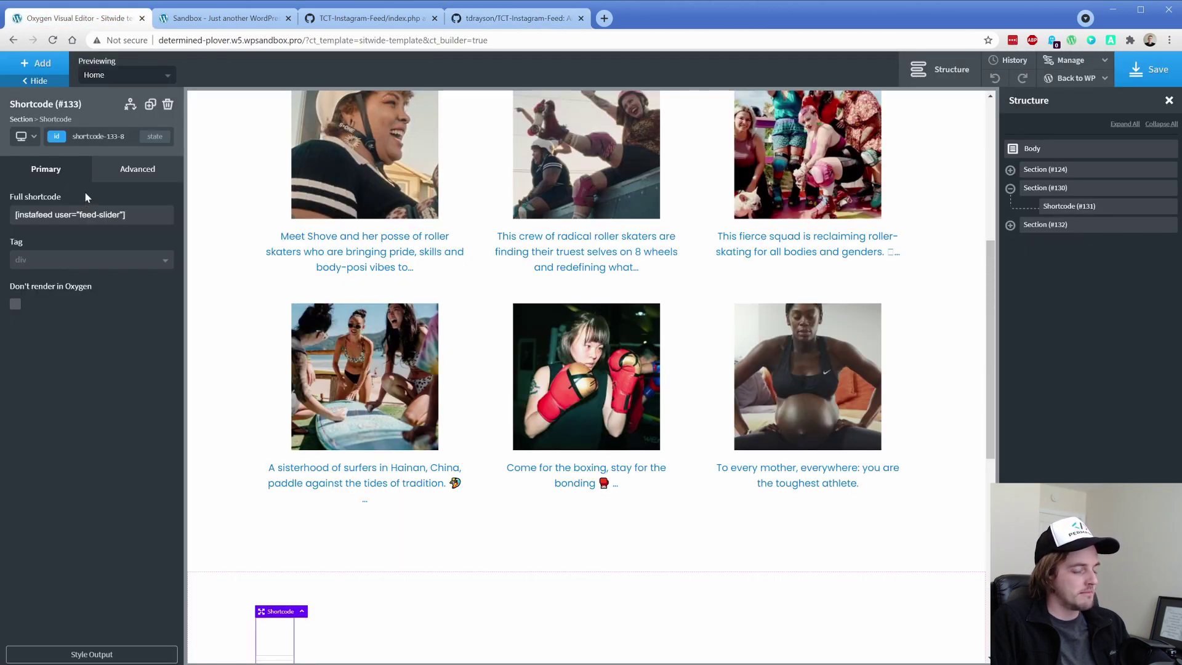
scroll(216, 321, "down", 5)
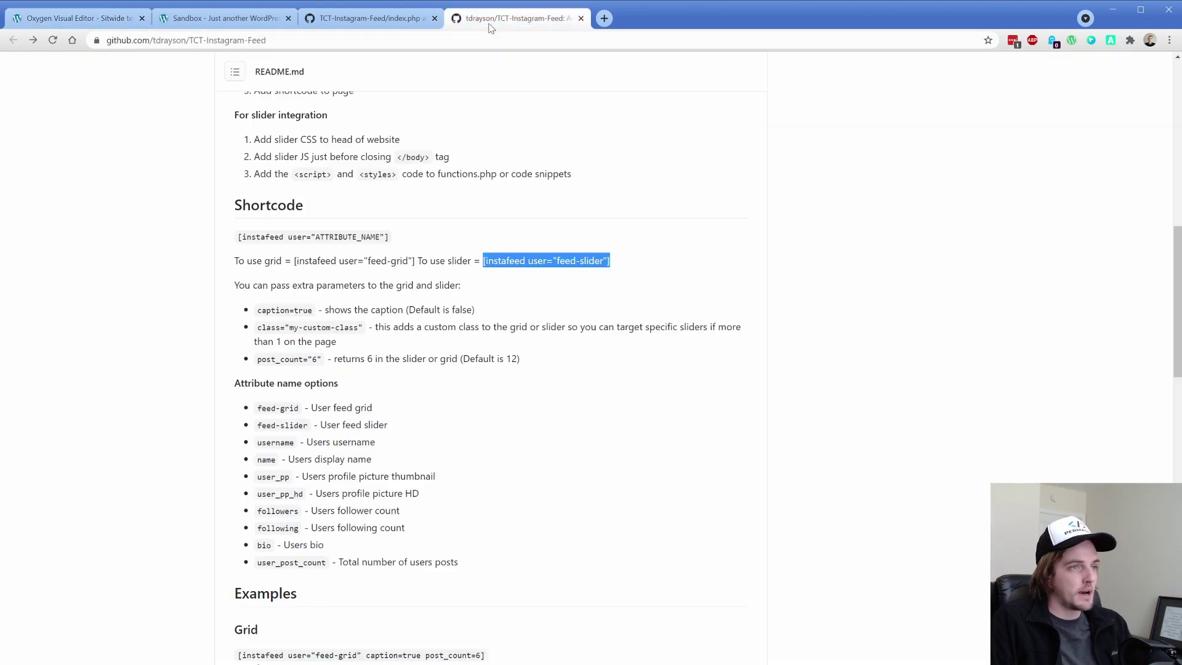
Open the repository's Index.html on GitHub and select all 59 lines of slider code.
left_click(491, 24)
scroll(234, 338, "up", 5)
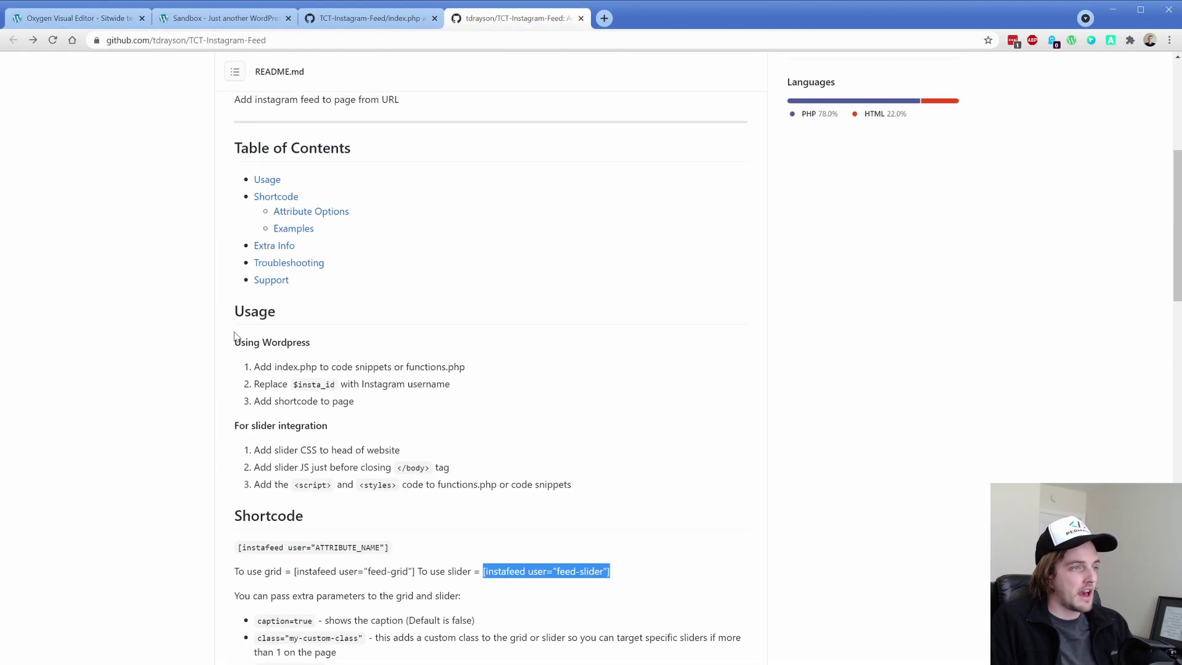
scroll(234, 337, "up", 5)
left_click(263, 217)
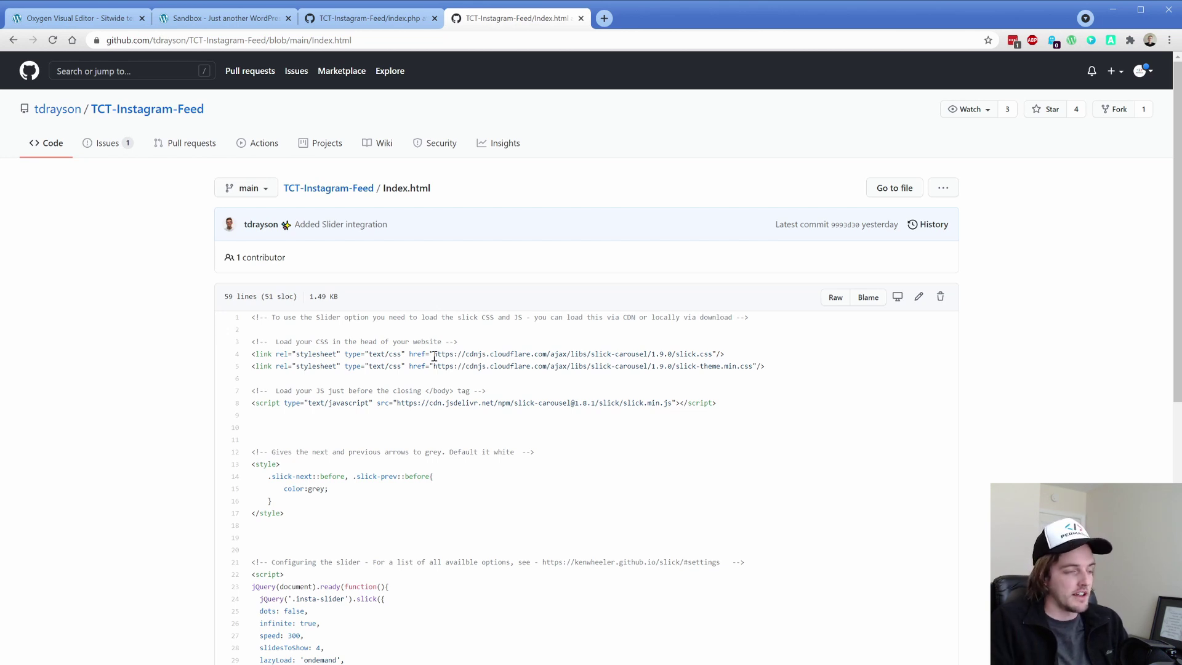
left_click_drag(253, 318, 306, 562)
scroll(293, 351, "down", 4)
scroll(293, 351, "down", 3)
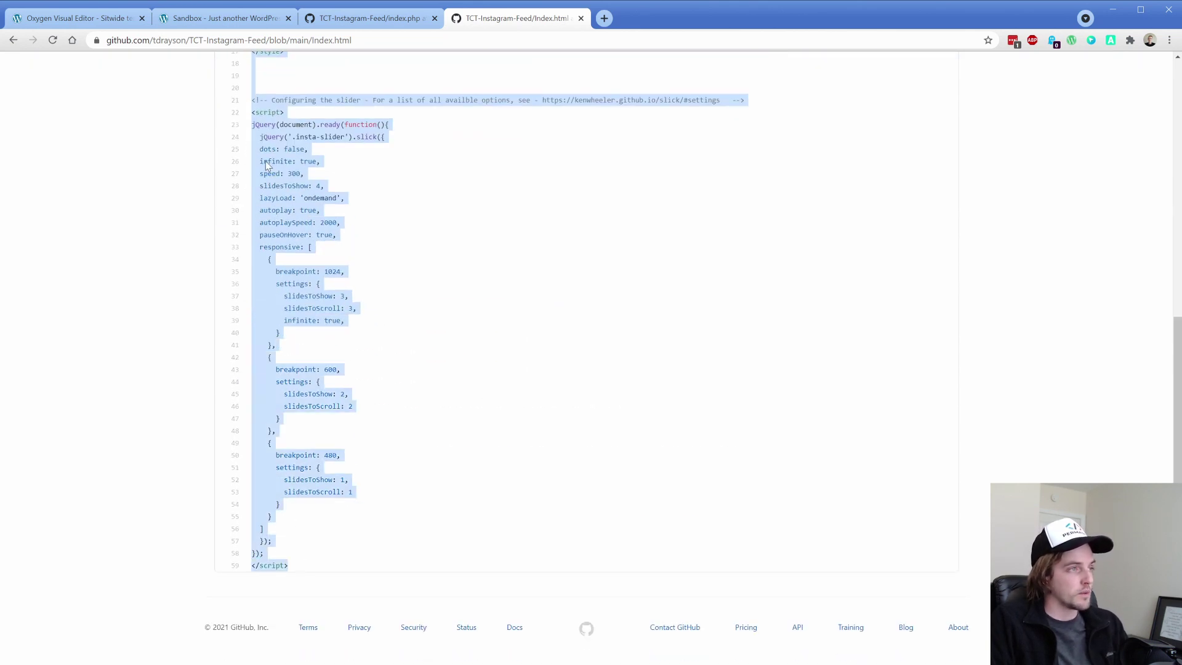
Add a Code Block below the slider and apply the pasted slick slider code in its PHP & HTML editor.
left_click(77, 18)
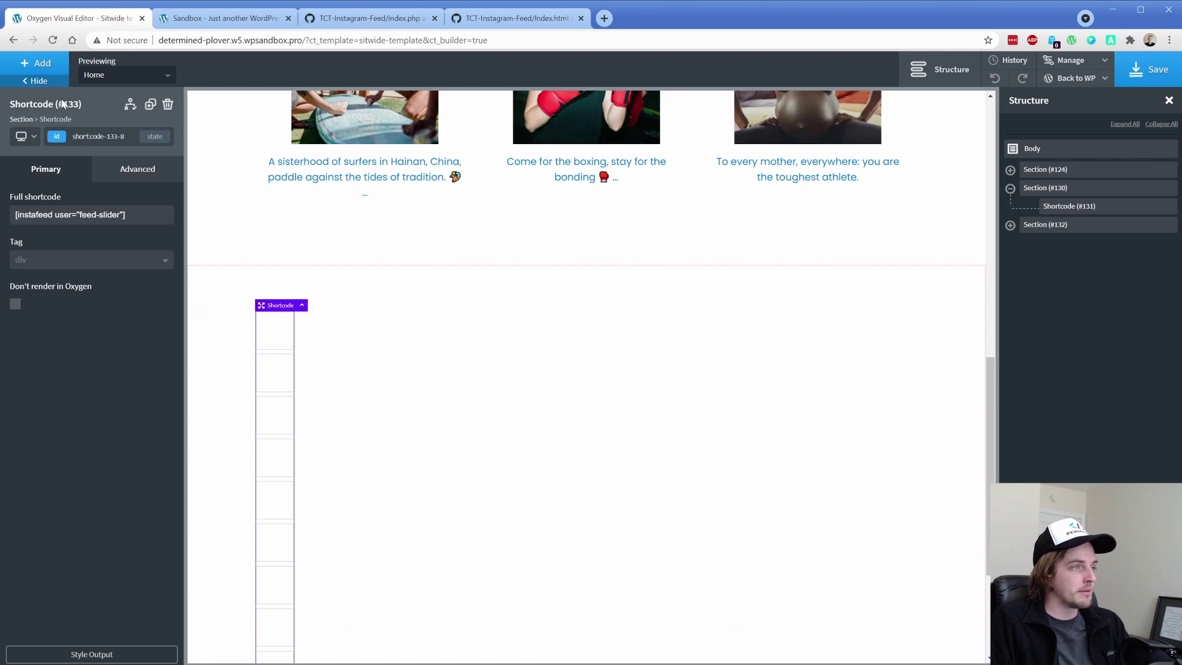
left_click(34, 64)
left_click(114, 138)
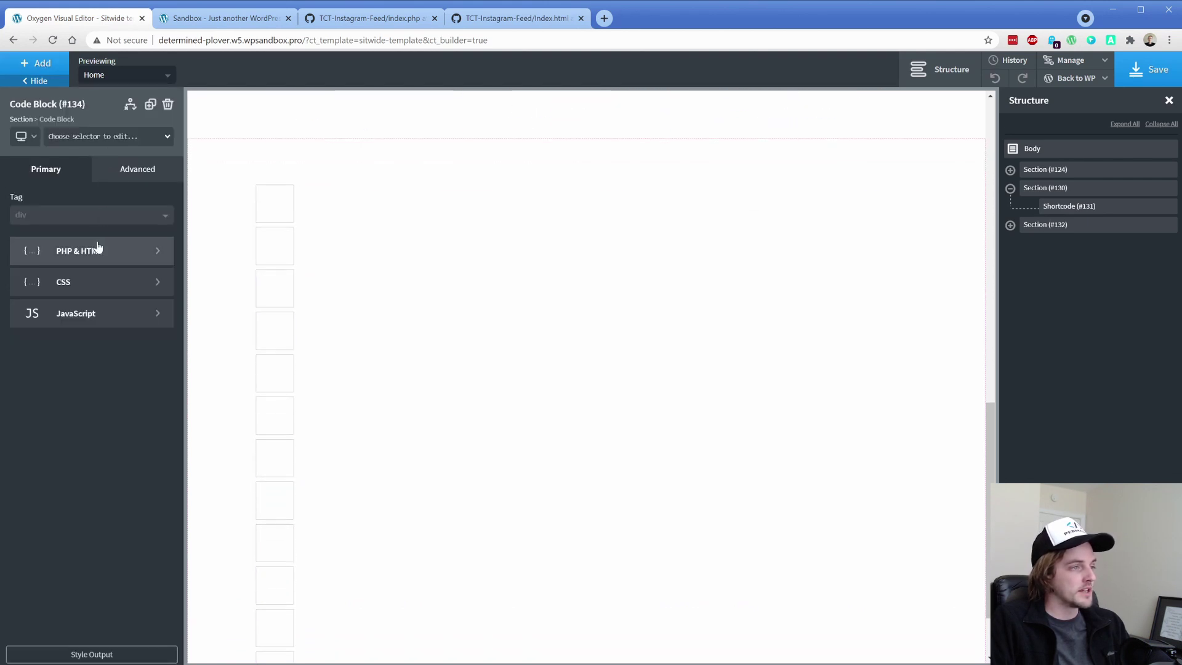
left_click(98, 246)
left_click(113, 275)
key("ctrl+a")
key("ctrl+v")
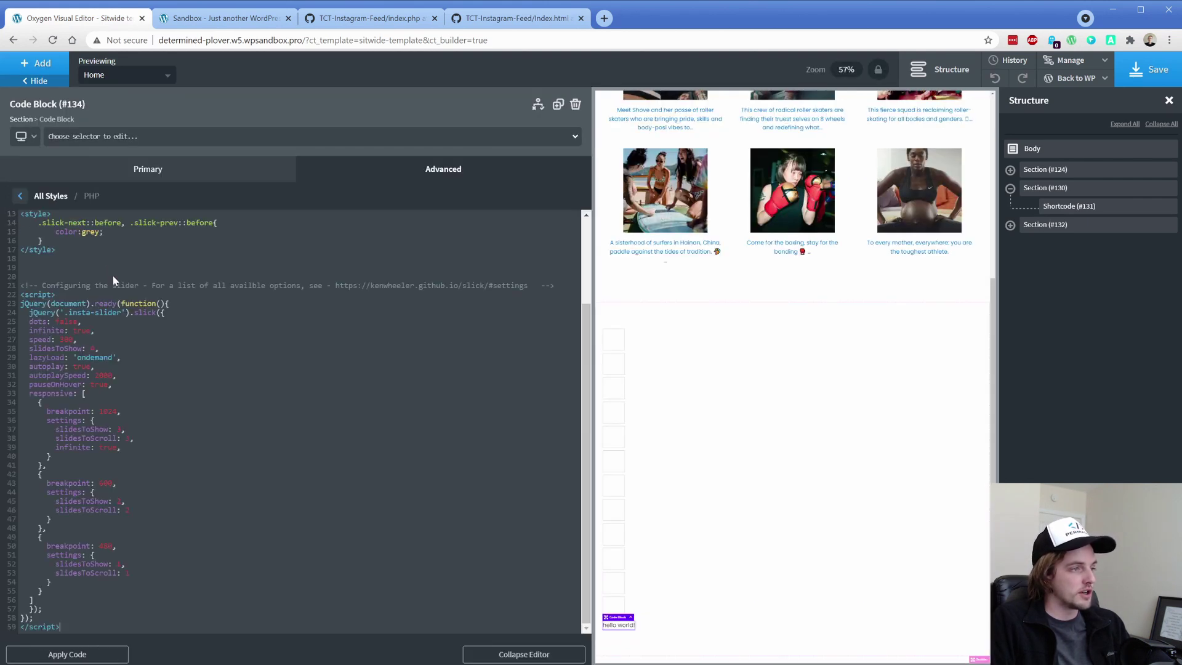
left_click(92, 654)
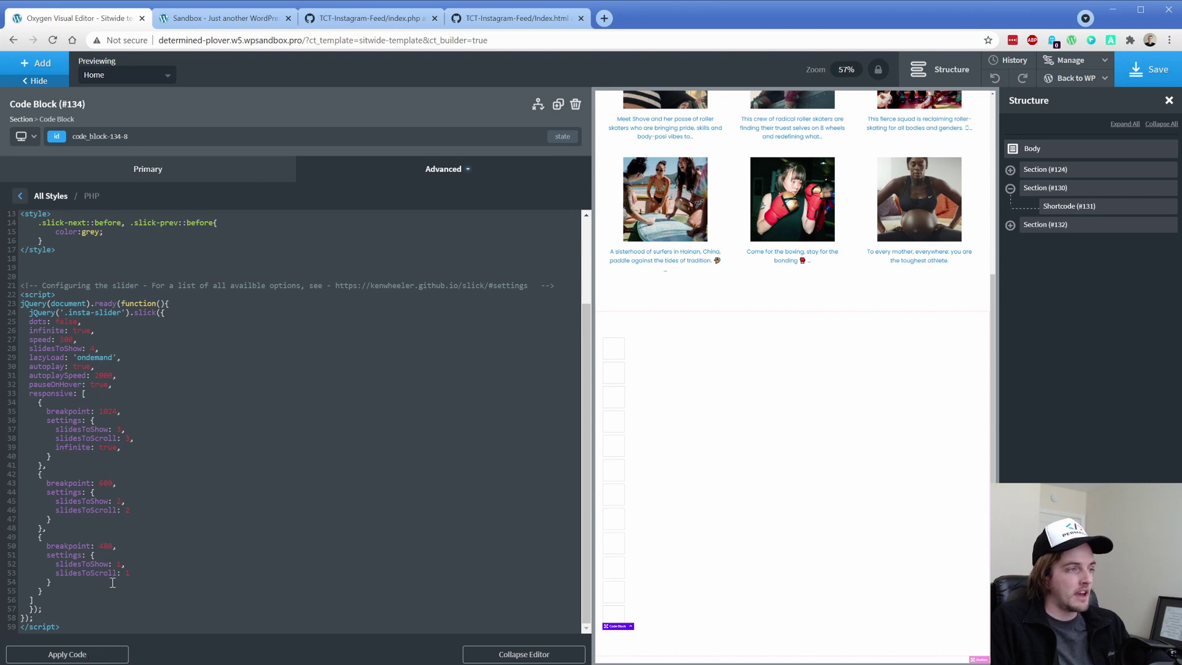
Review the pasted code, close the code editor, save the page and switch to the live site.
scroll(123, 255, "up", 4)
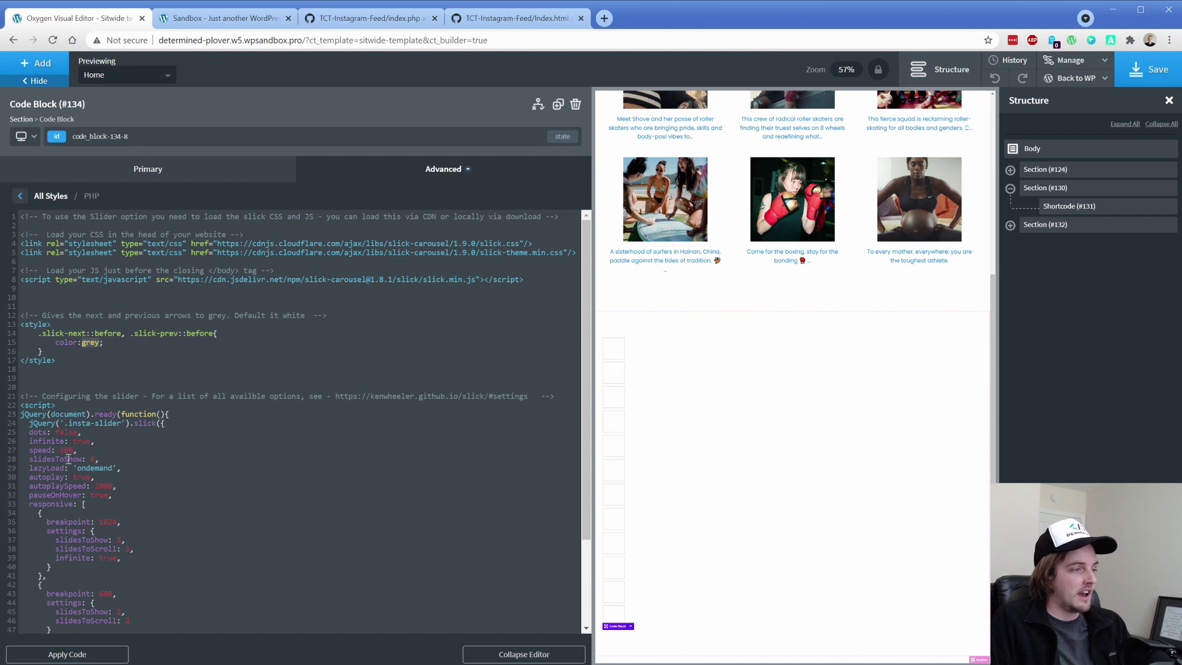
left_click_drag(21, 406, 85, 490)
left_click(164, 480)
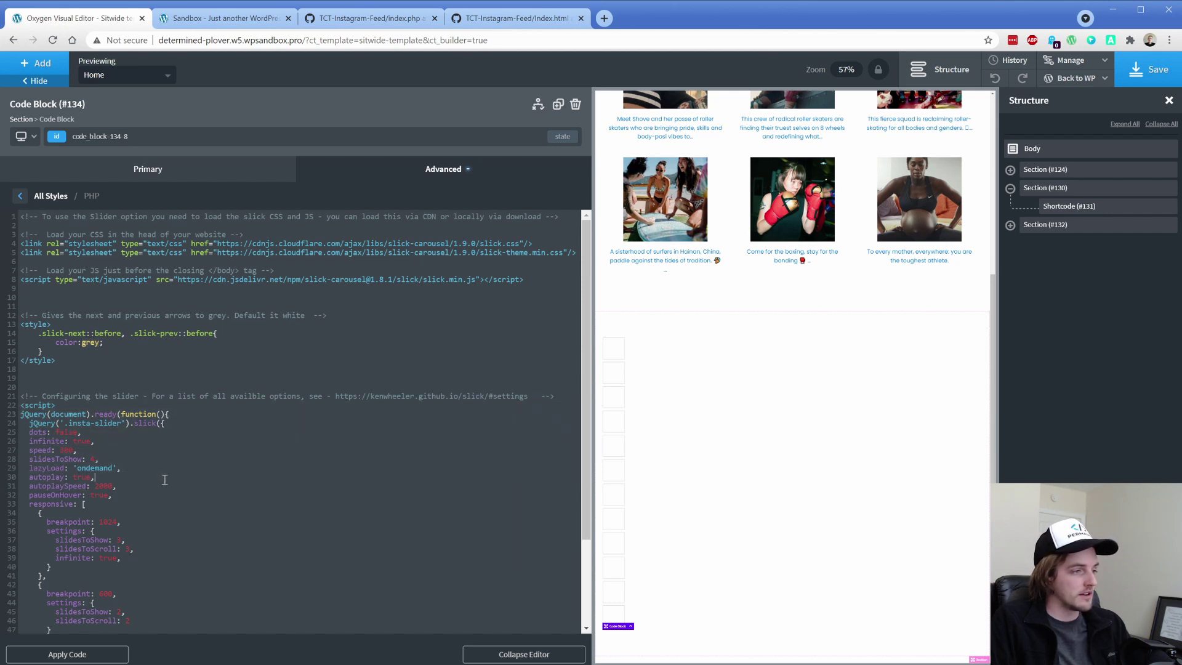
scroll(164, 481, "down", 4)
left_click(692, 448)
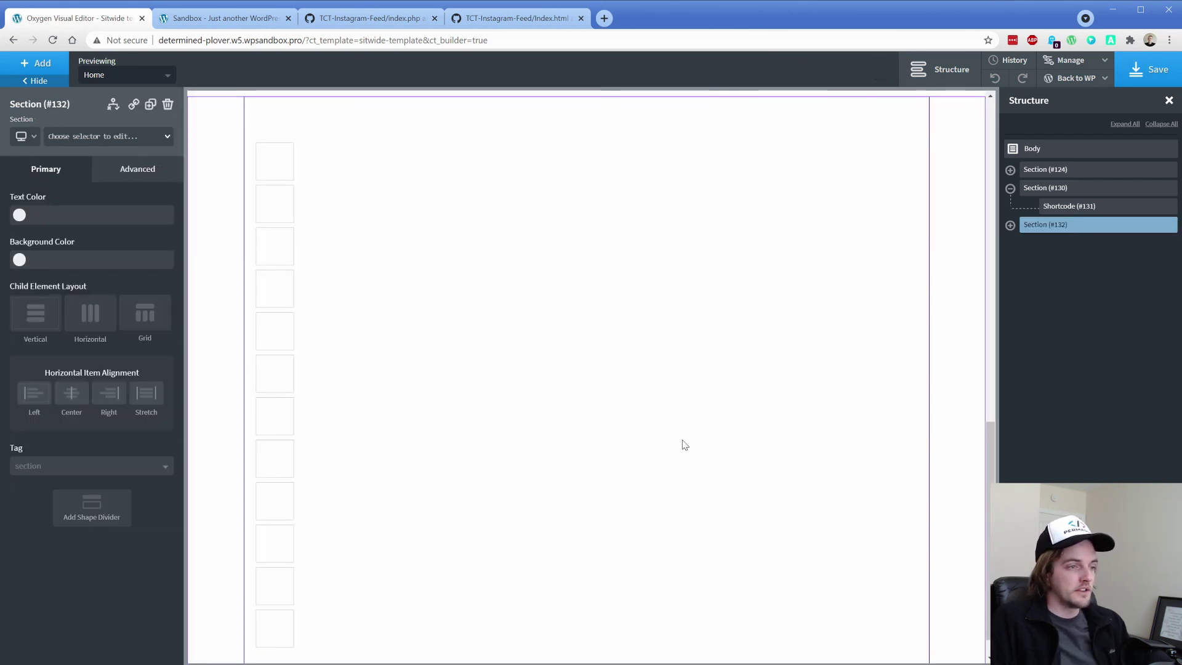
left_click(1128, 70)
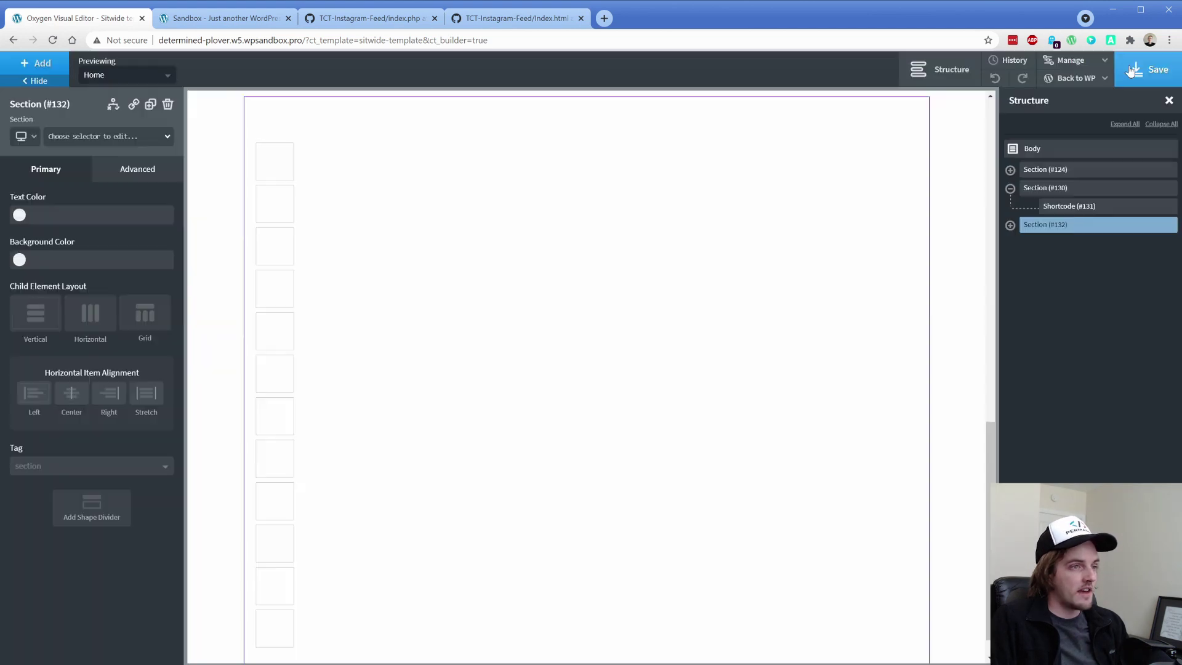
left_click(239, 23)
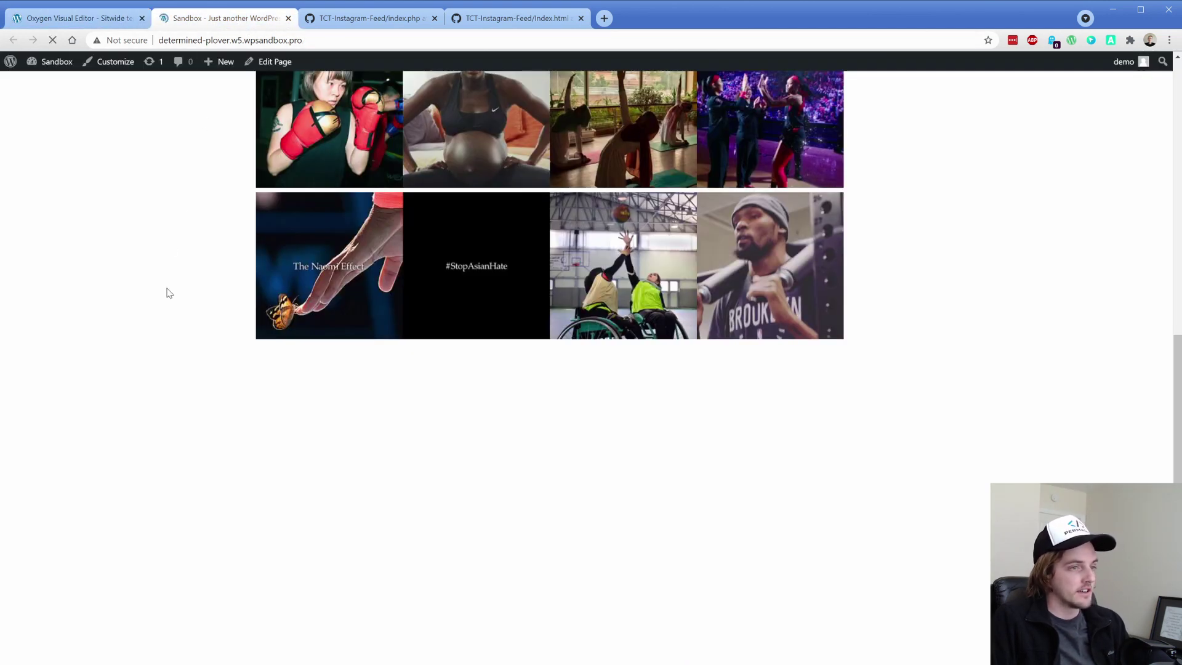
Reload the live homepage to check the captioned grid and slider arrows, then return to Oxygen.
key("F5")
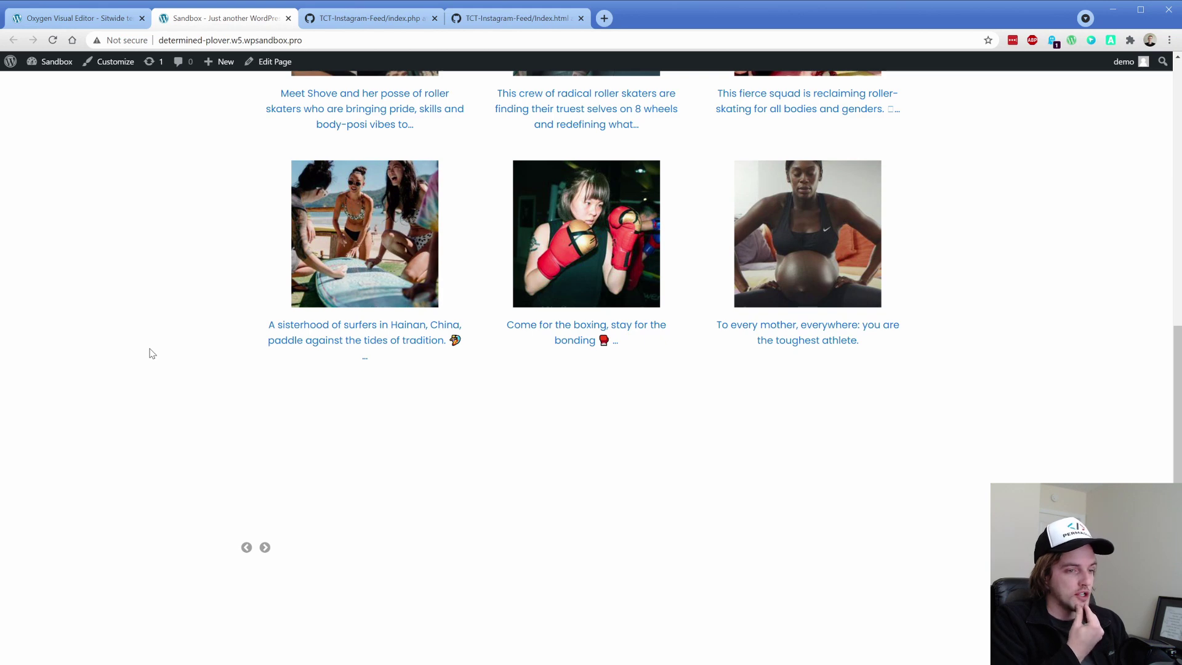
scroll(150, 353, "up", 8)
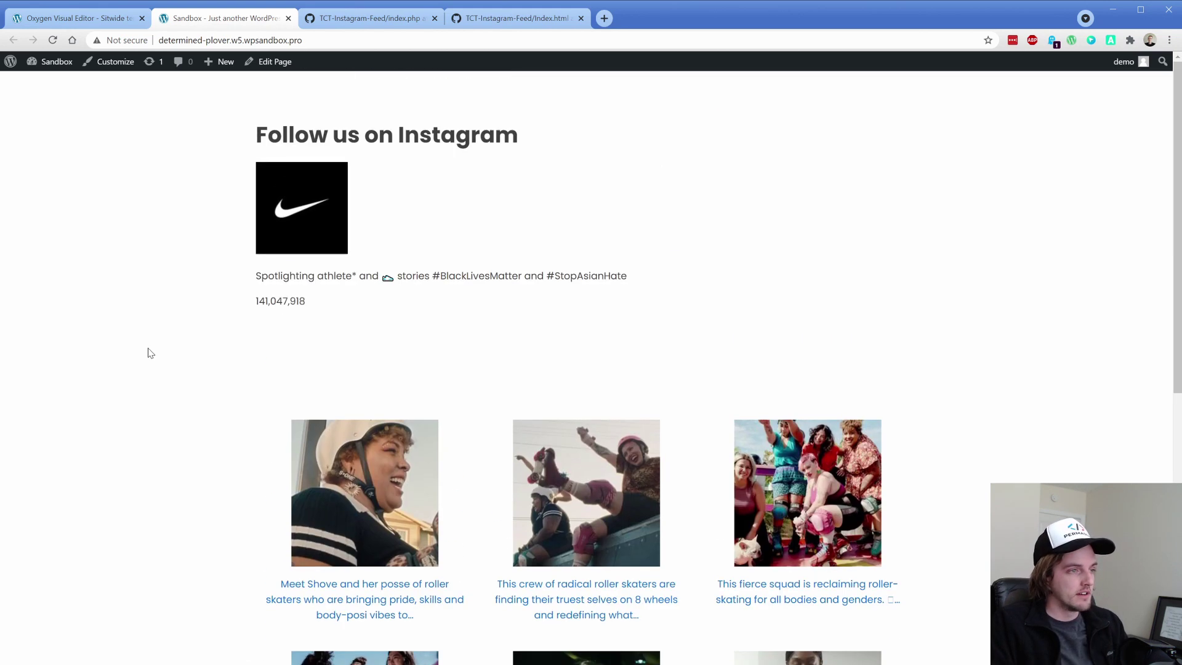
key("ctrl+1")
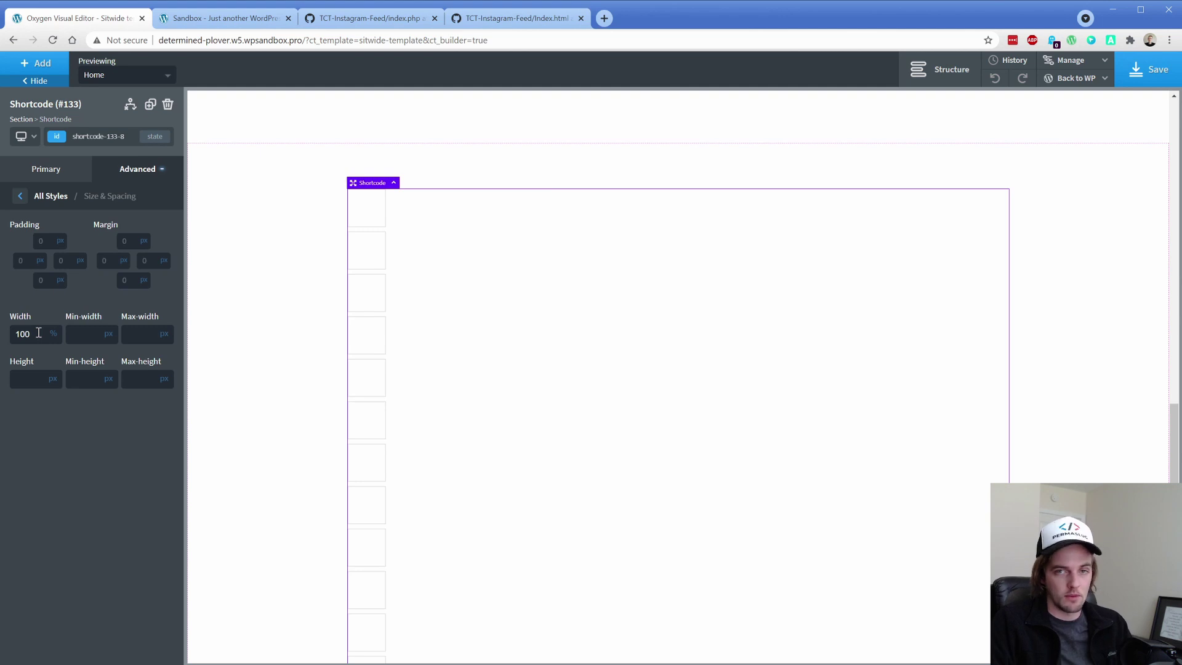
left_click(218, 18)
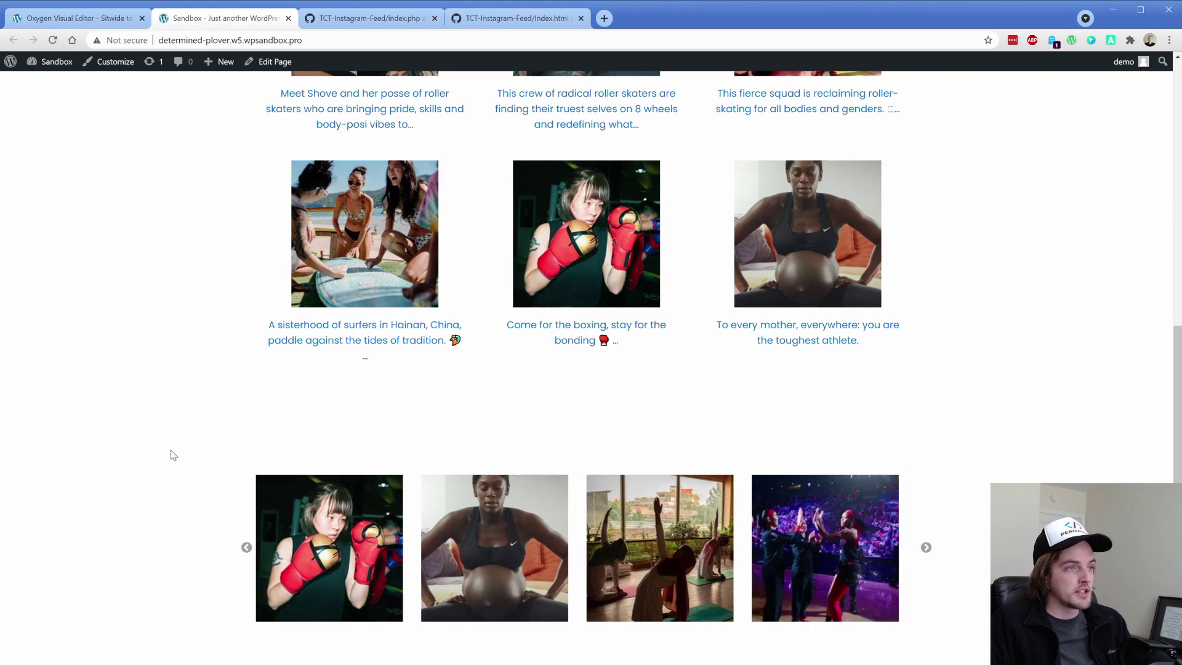
scroll(173, 455, "up", 5)
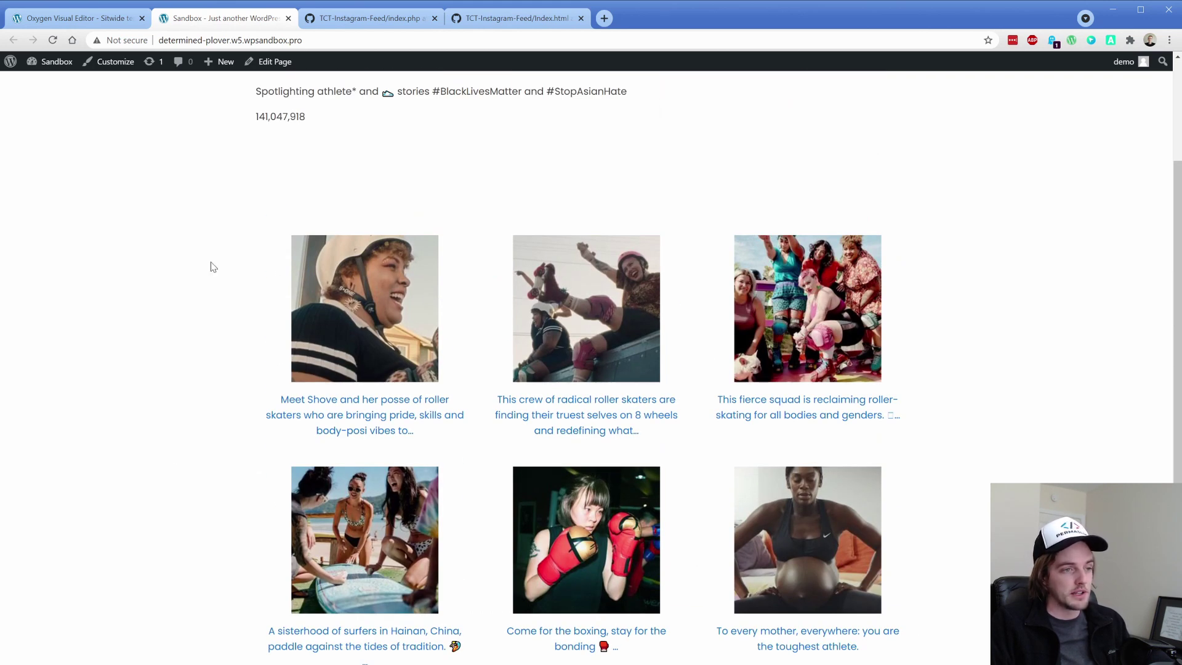
left_click(93, 18)
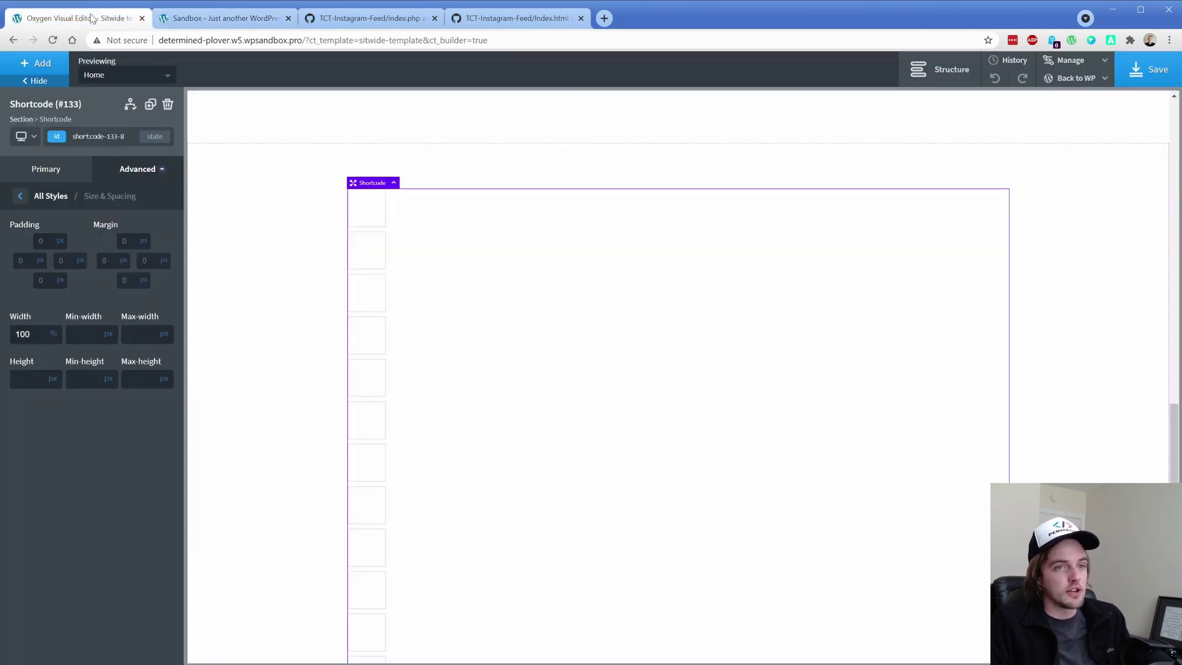
Open the .insta-wrapper custom selector from Manage > Selectors for editing.
left_click(1060, 66)
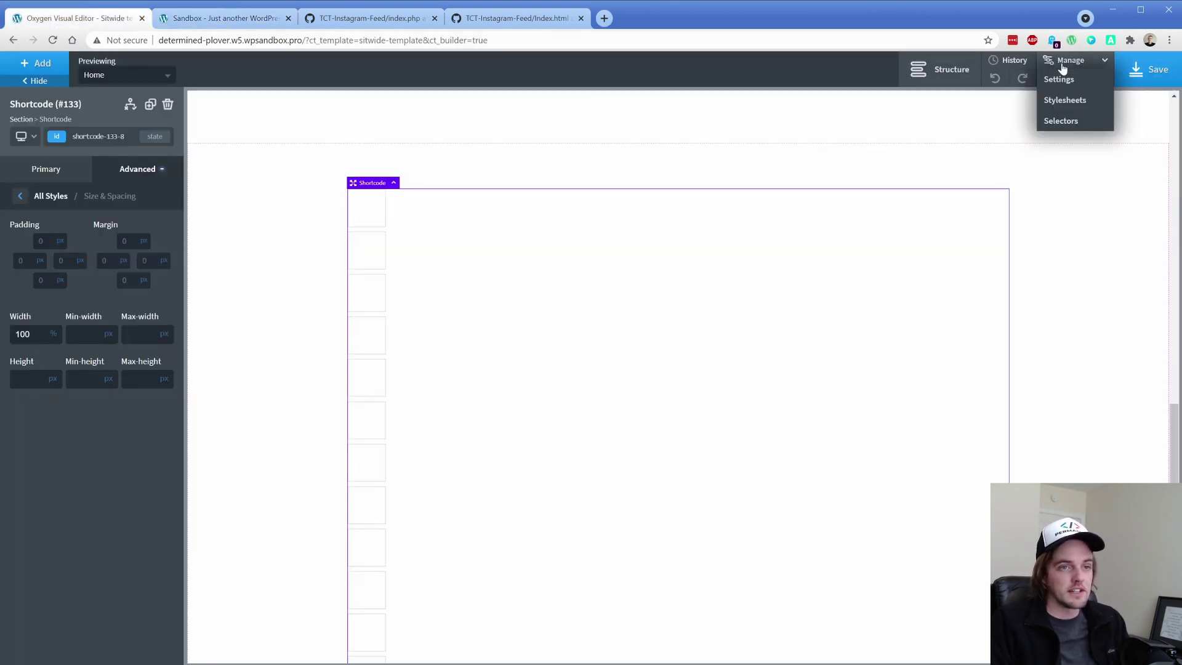
left_click(1063, 120)
left_click(1045, 177)
left_click(1074, 200)
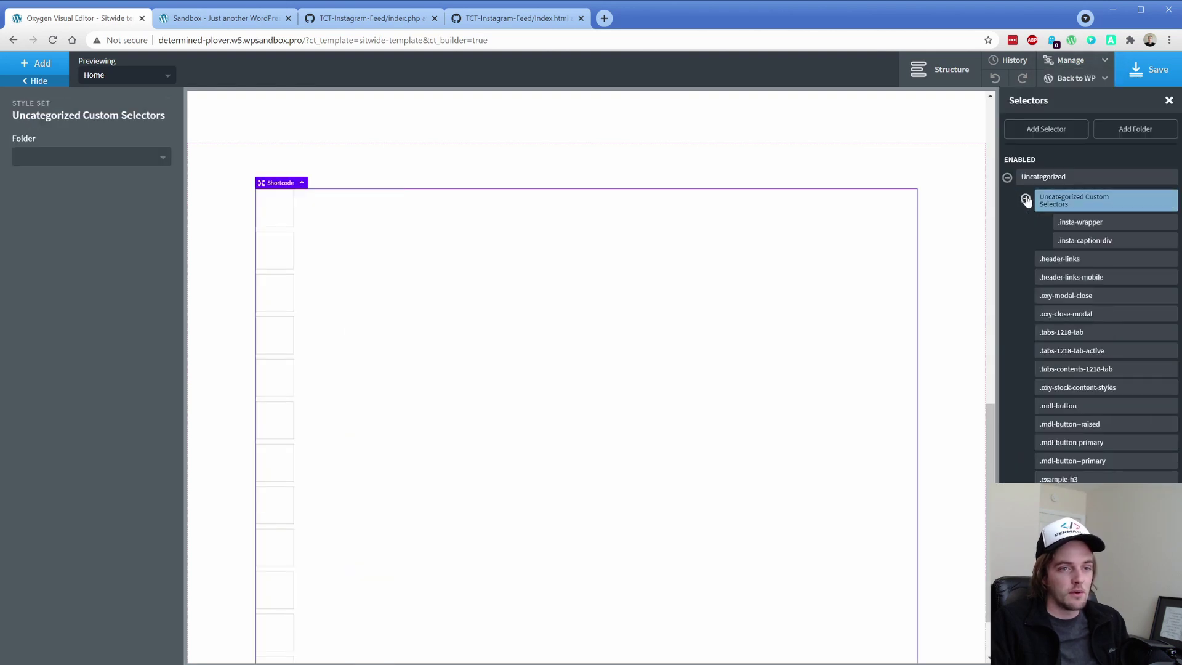
left_click(1068, 223)
scroll(227, 327, "up", 5)
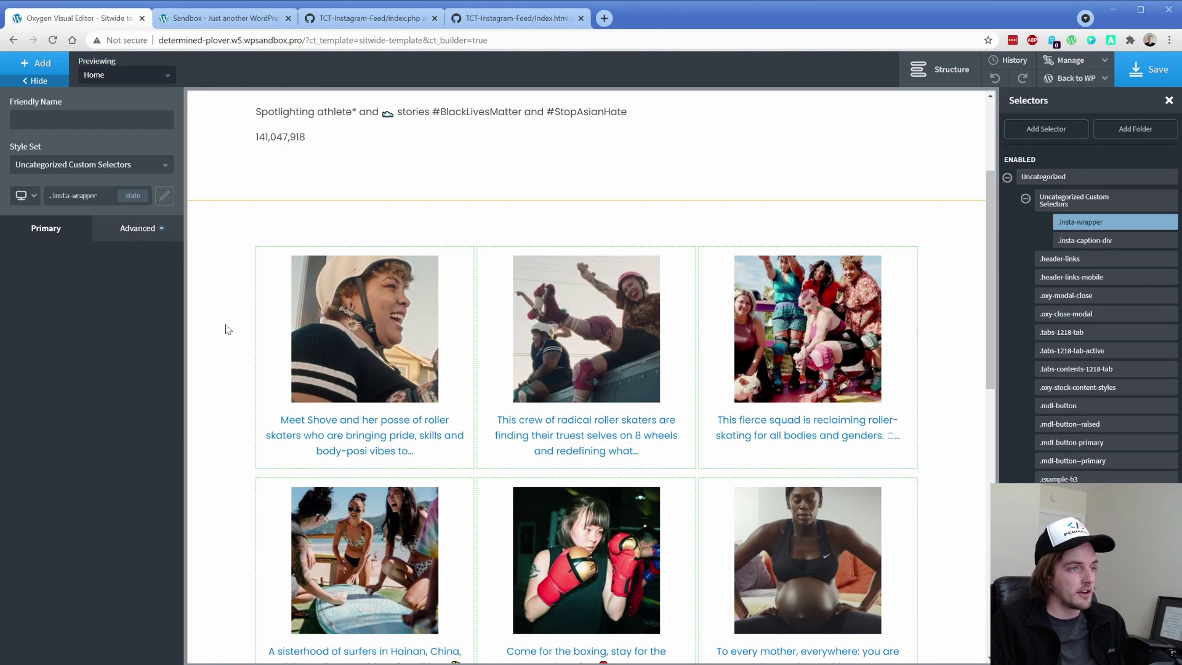
scroll(213, 319, "down", 2)
Set .insta-wrapper width to 50% for screens less than 768px.
left_click(22, 197)
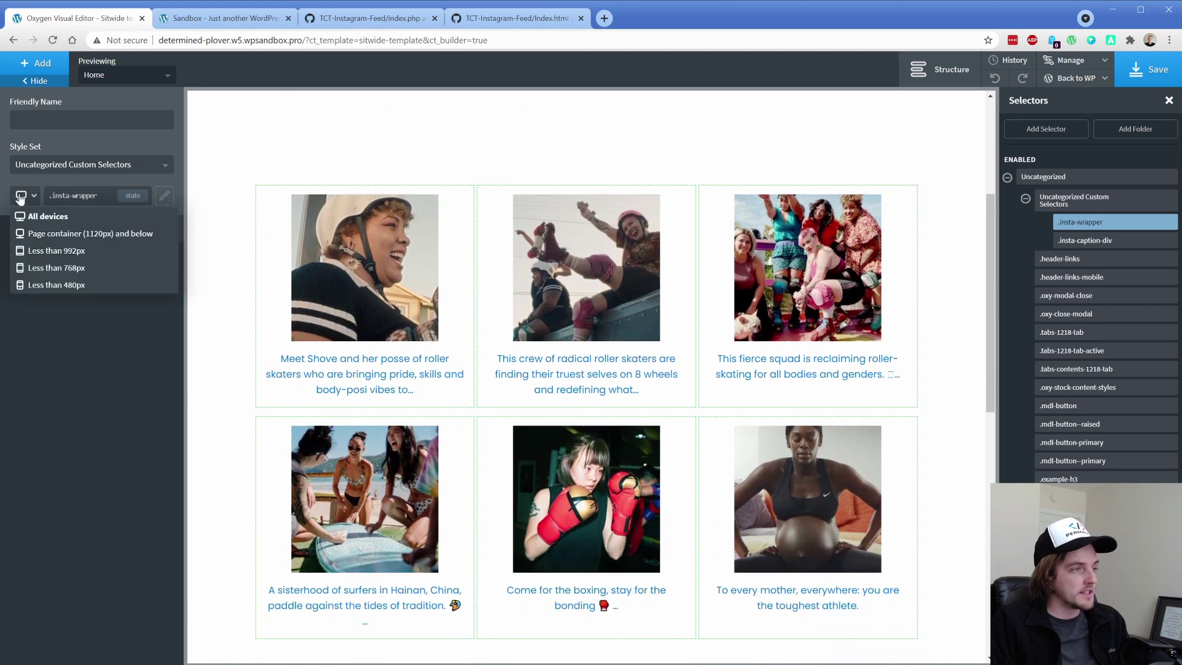
left_click(50, 235)
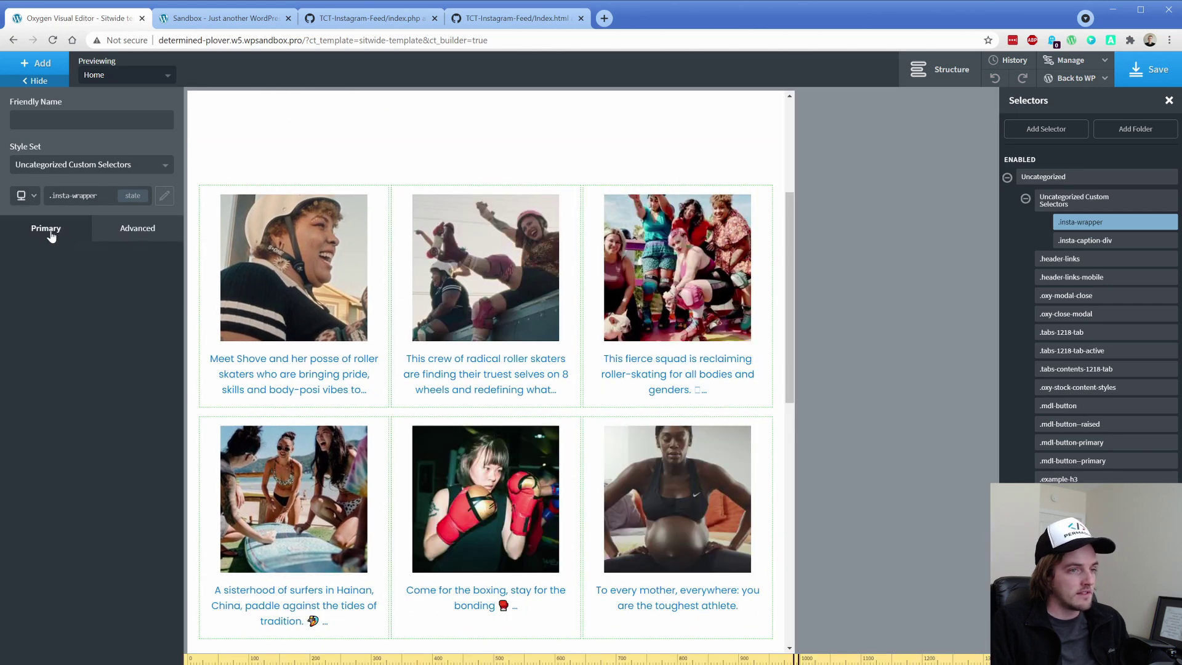
left_click(34, 210)
left_click(56, 260)
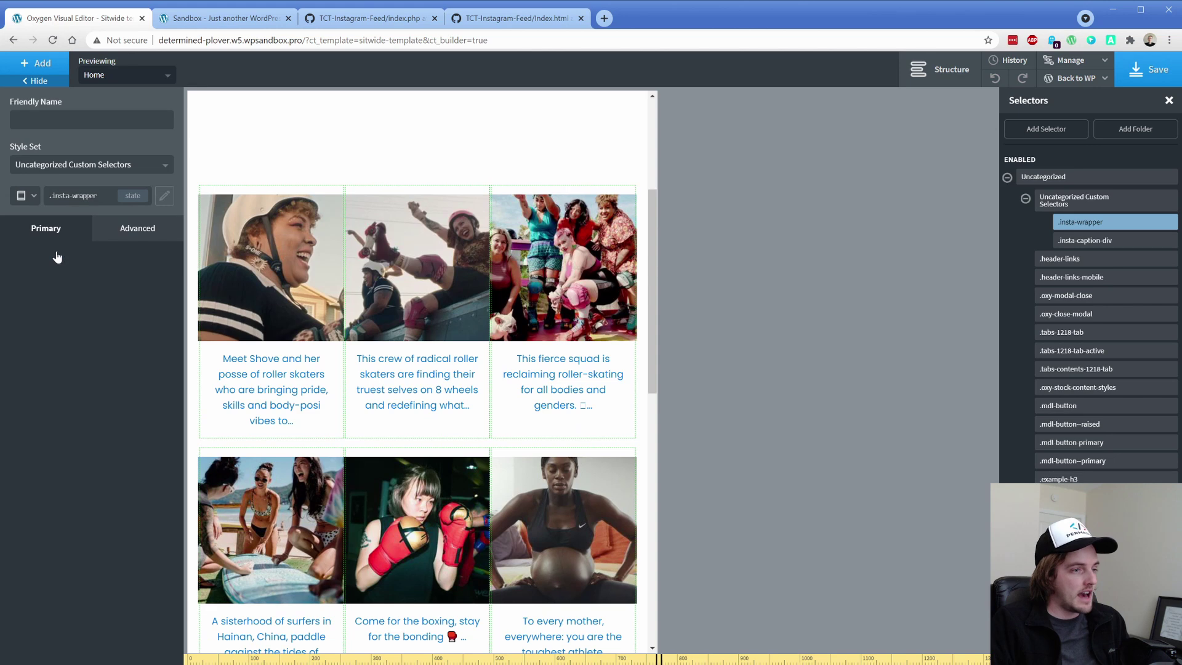
left_click(105, 240)
left_click(64, 297)
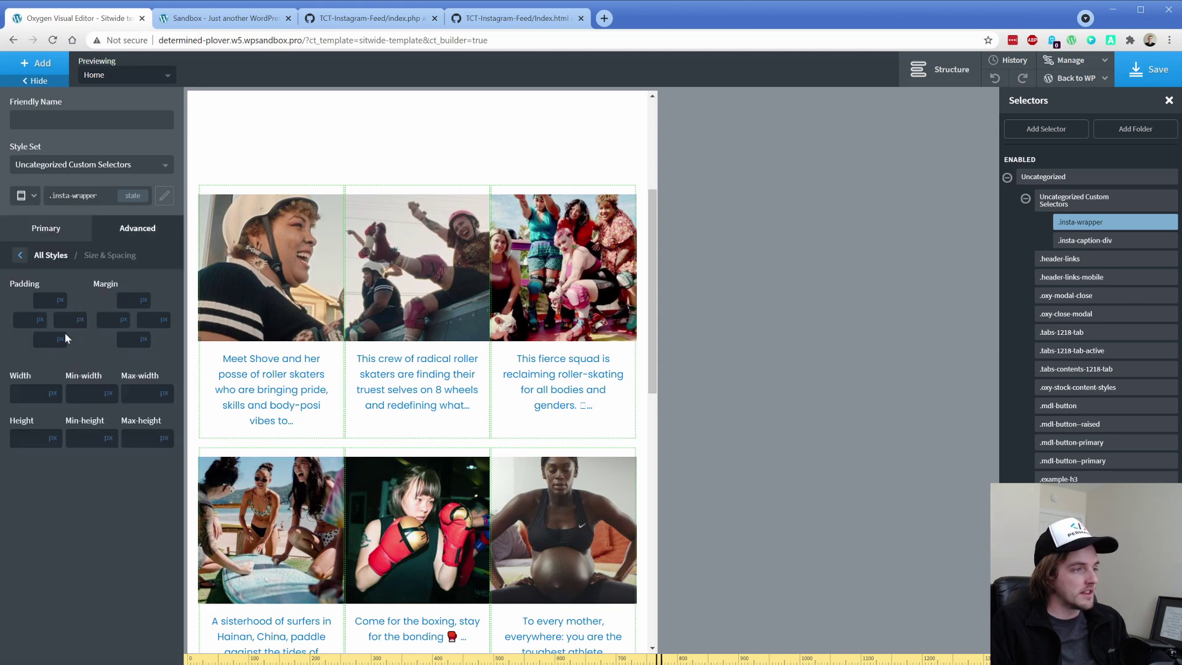
type("50%")
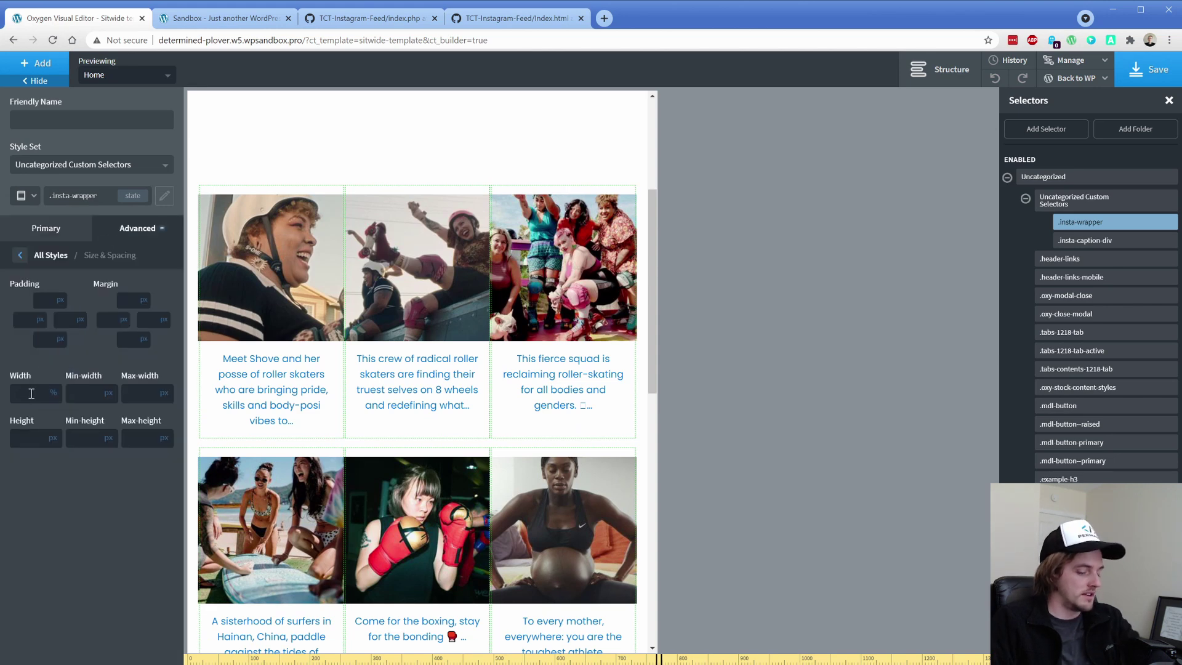
Set .insta-wrapper width to 100% below 480px and save the page.
left_click(24, 195)
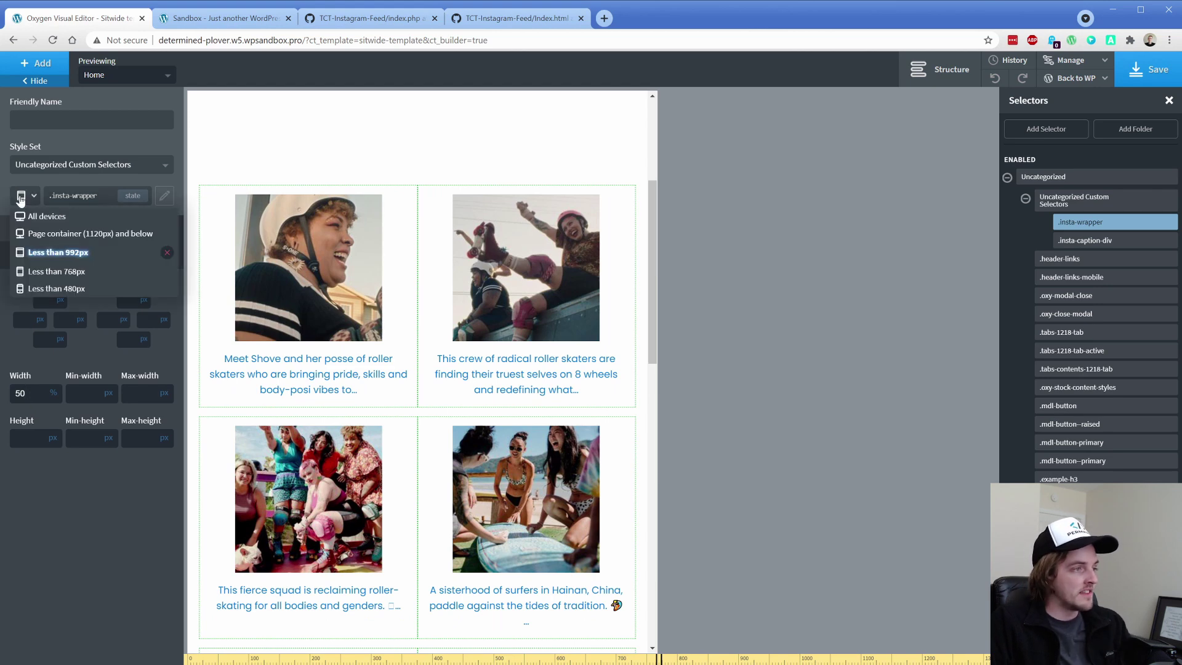
left_click(54, 279)
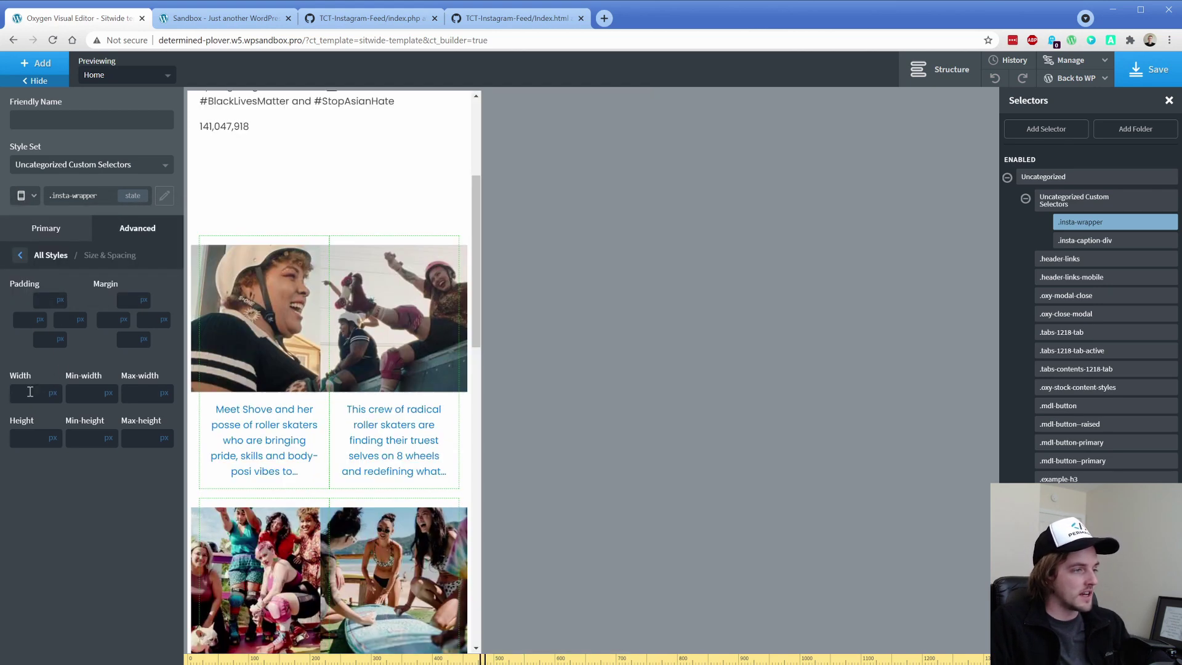
left_click(53, 392)
left_click(50, 394)
type("100")
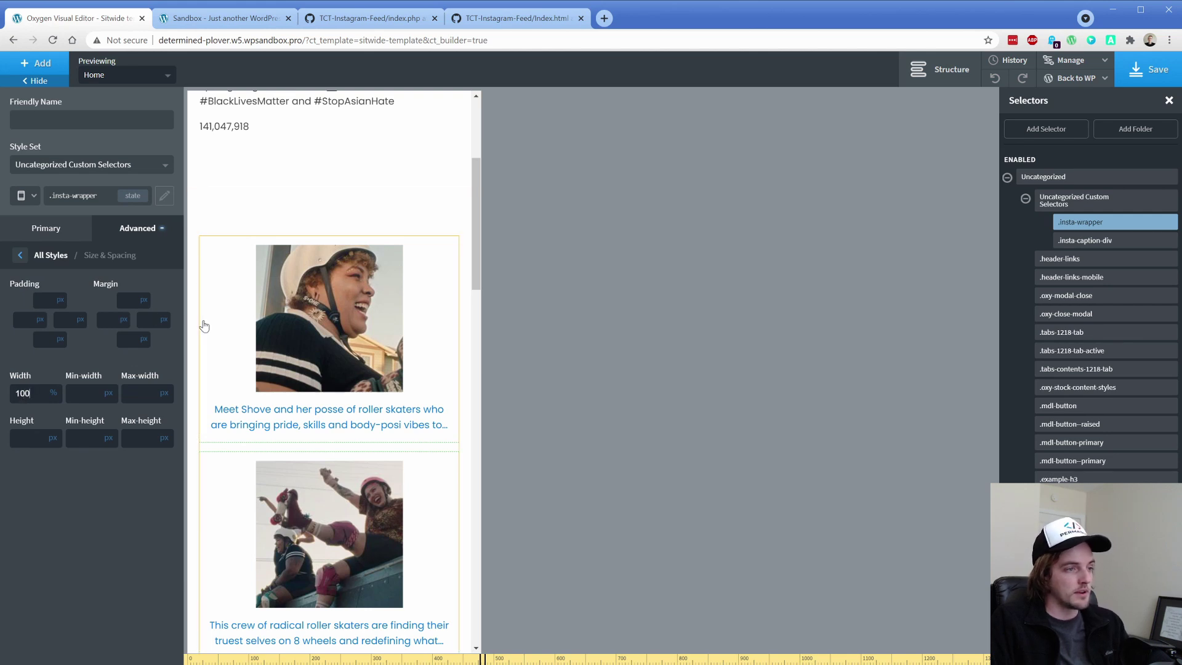
left_click(1135, 73)
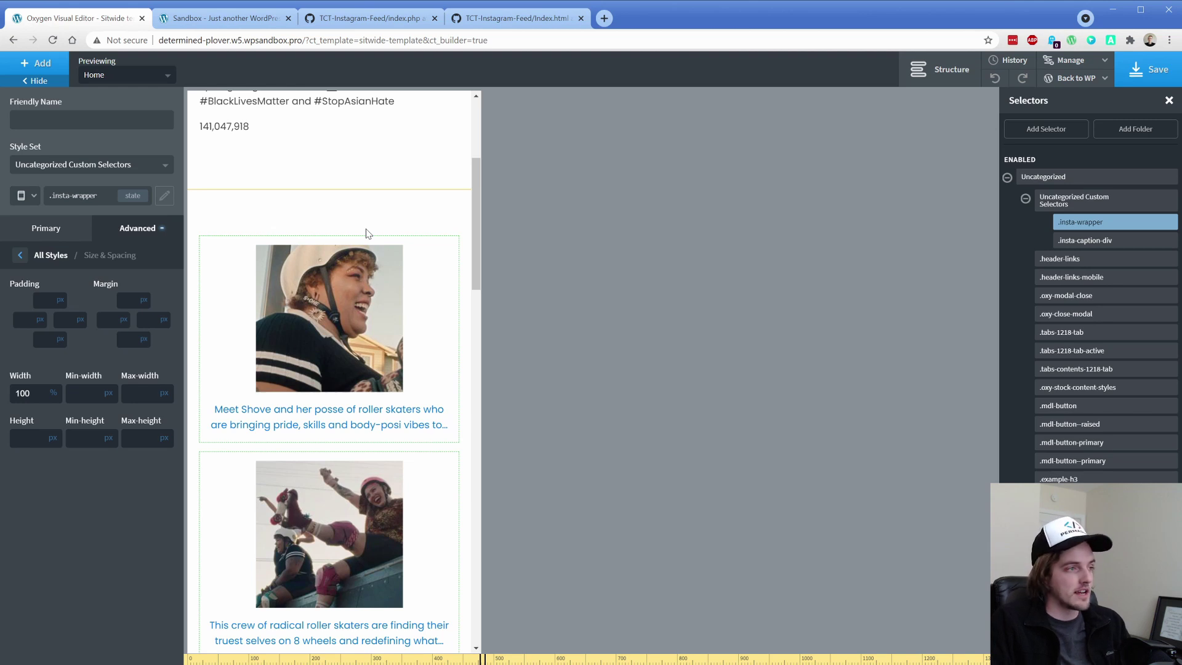
left_click(261, 301)
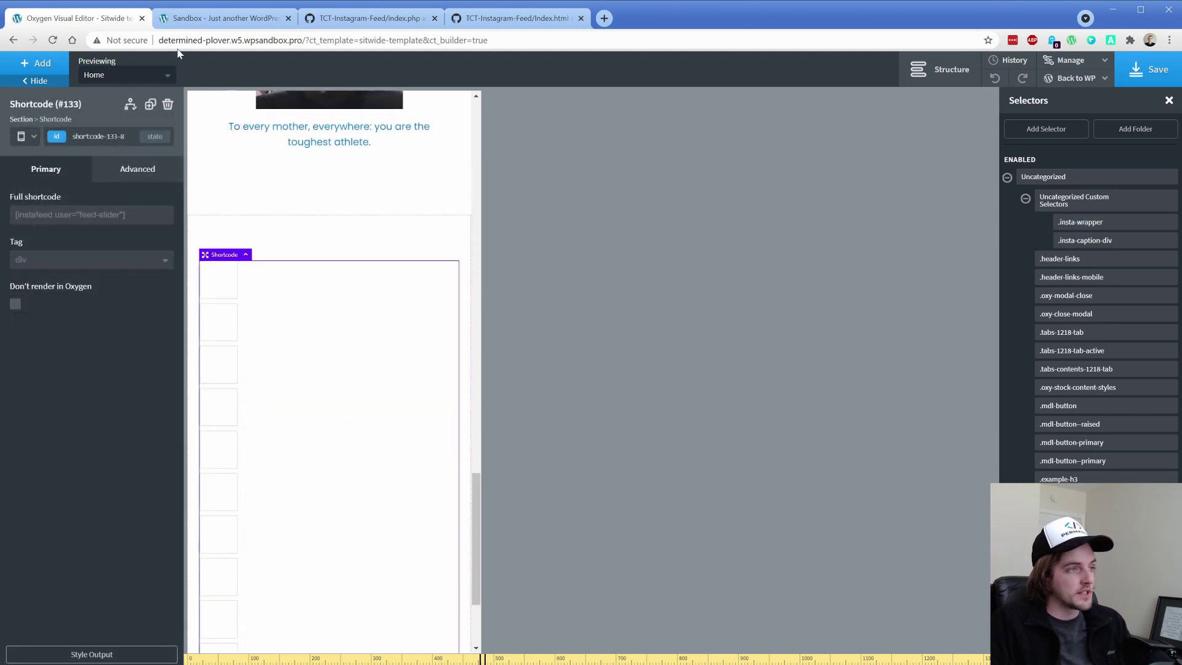
Advance the phone-emulated slider through six images, then return to the Oxygen editor.
left_click(185, 18)
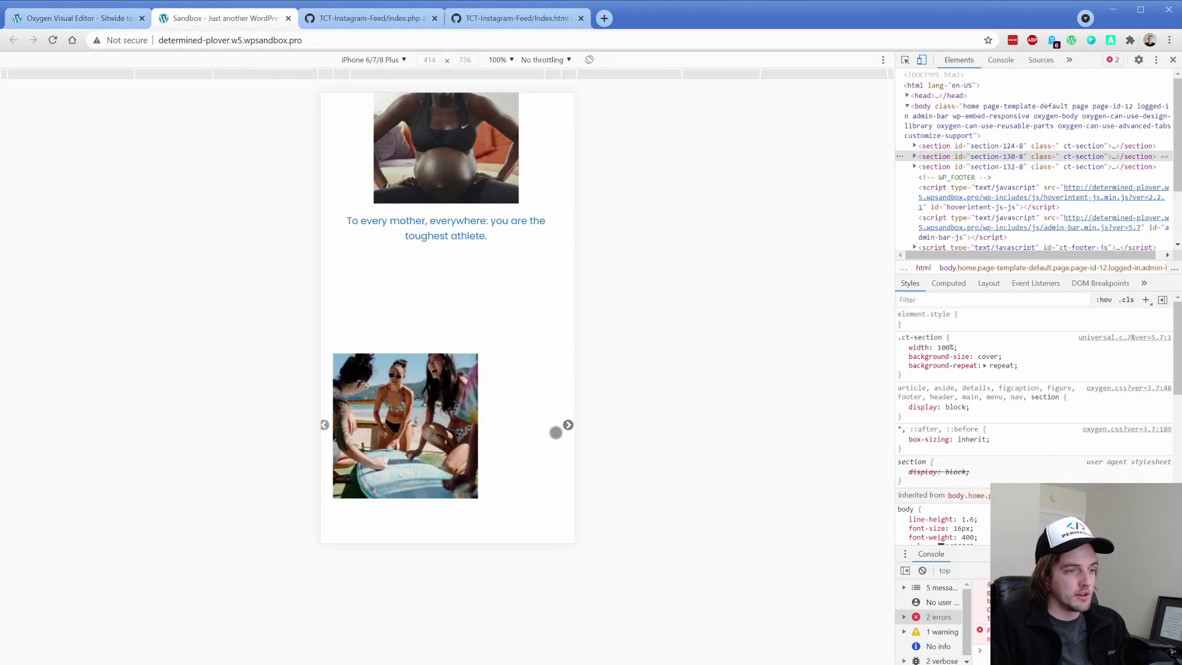
left_click(568, 425)
left_click(568, 425)
left_click(568, 425)
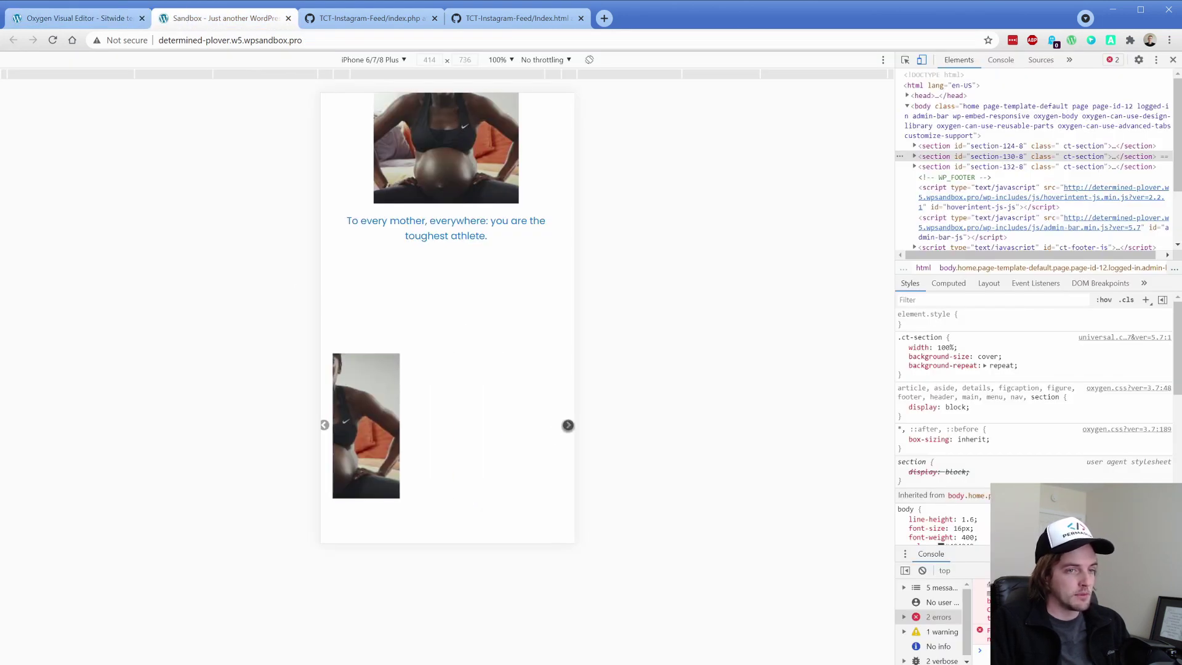
left_click(568, 425)
left_click(568, 425)
left_click(568, 425)
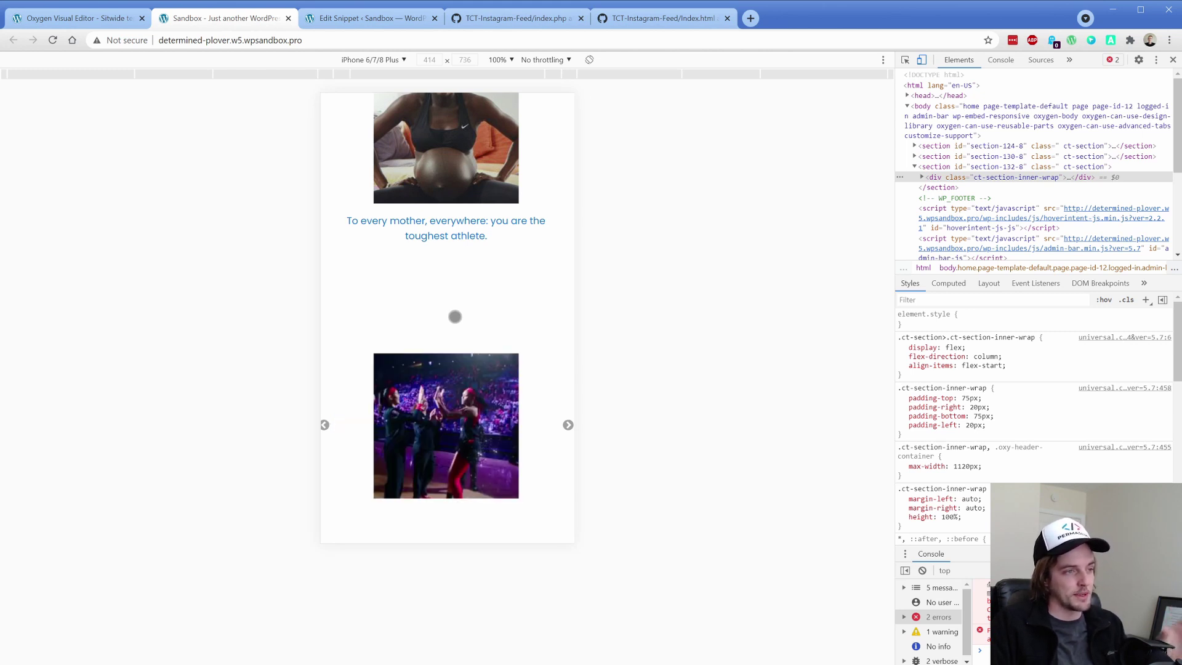
left_click(92, 18)
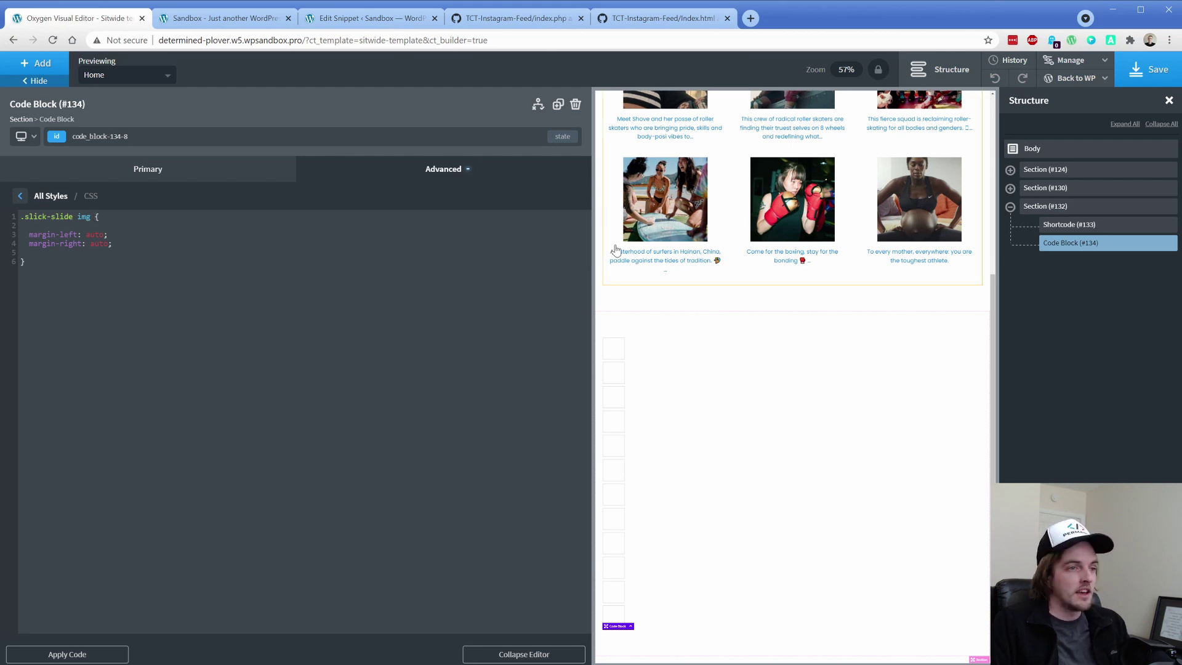
Select the Instagram grid Shortcode to close the code editor and view the captioned grid.
left_click(602, 226)
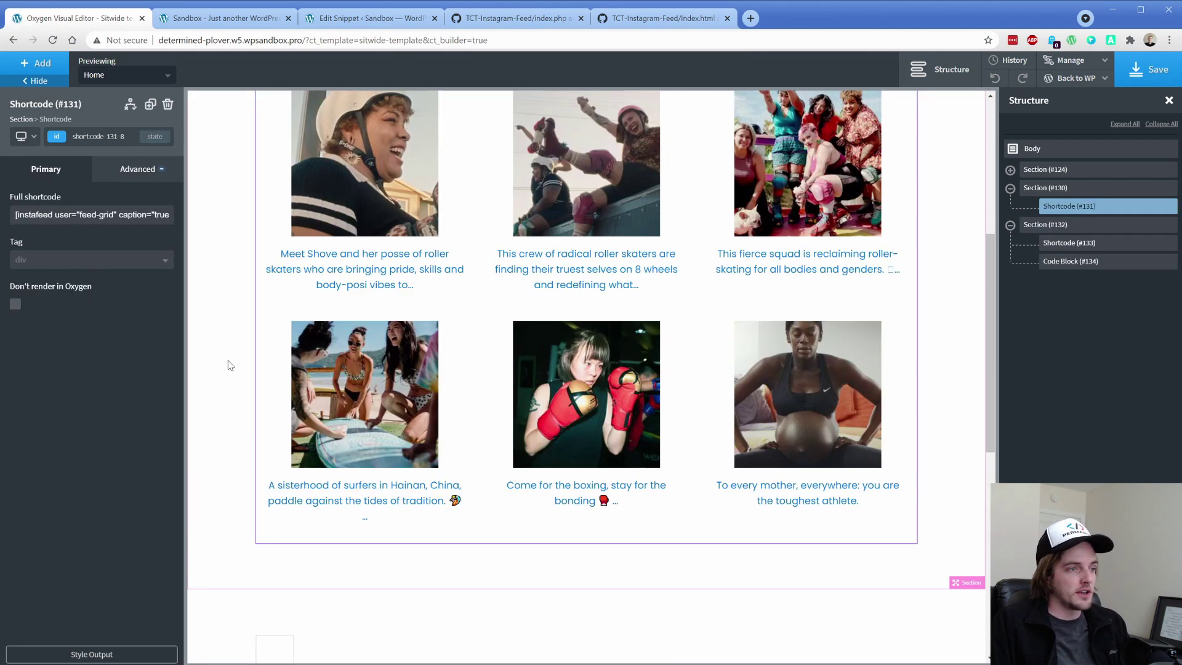
scroll(231, 366, "down", 1)
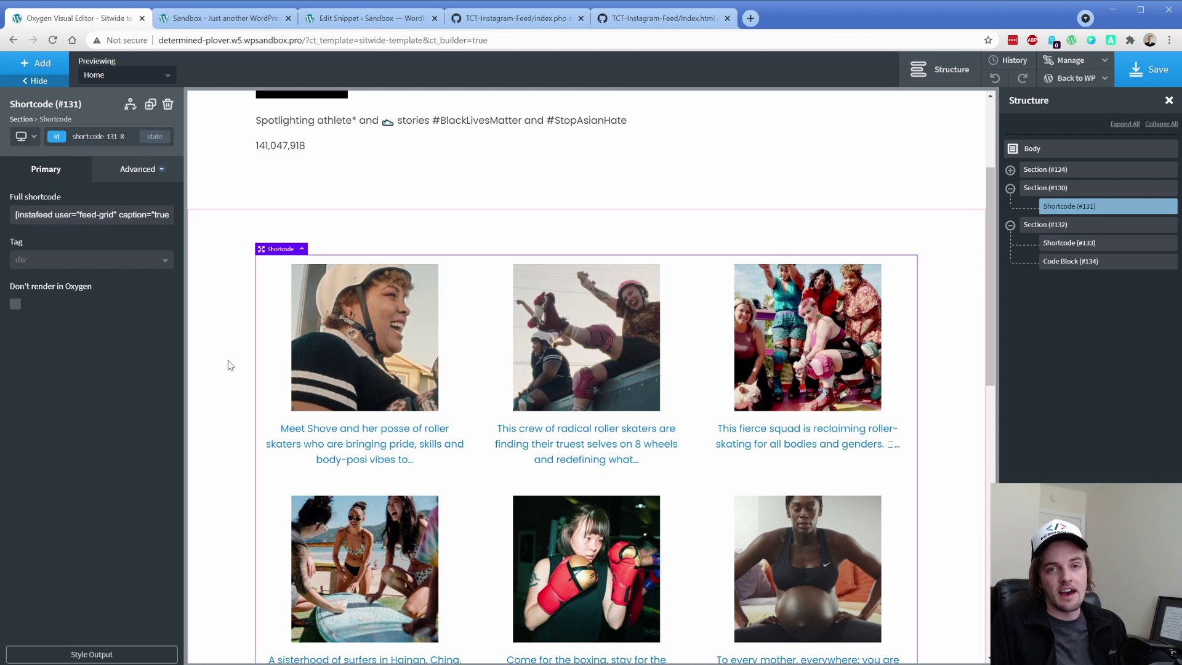